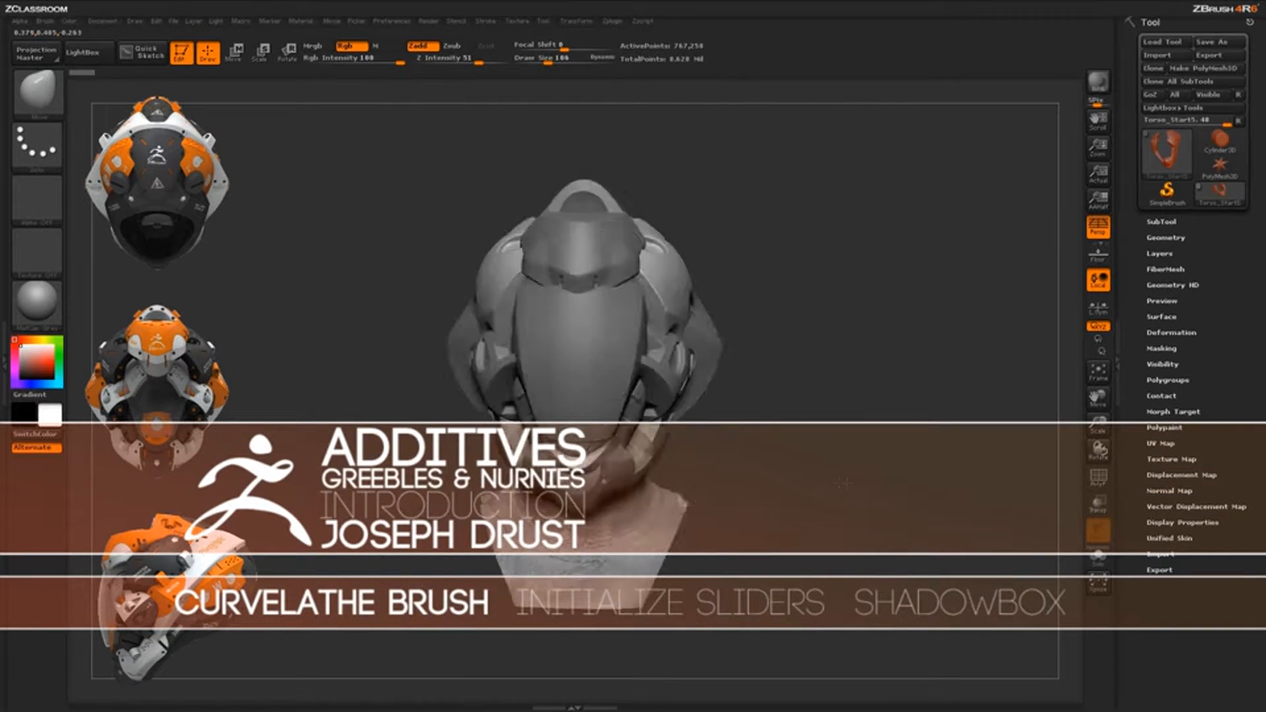
pyautogui.moveTo(827, 481); pyautogui.dragTo(826, 485)
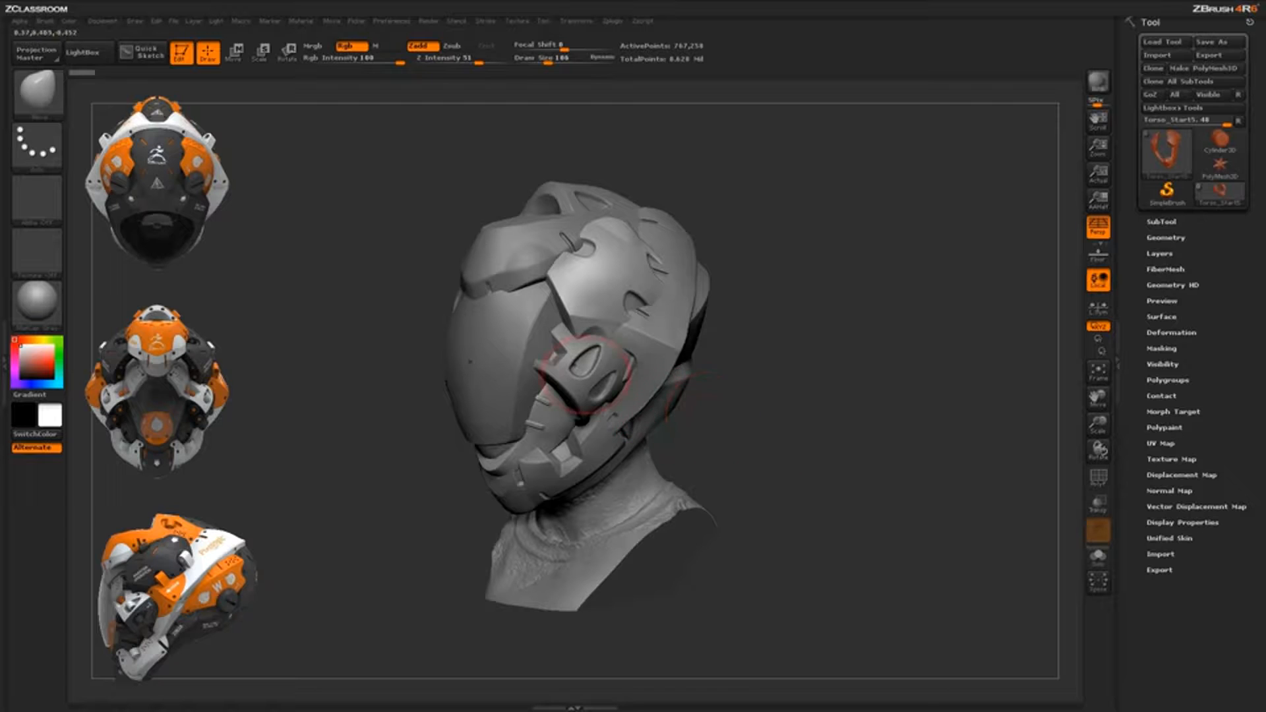
pyautogui.moveTo(774, 474); pyautogui.dragTo(724, 466)
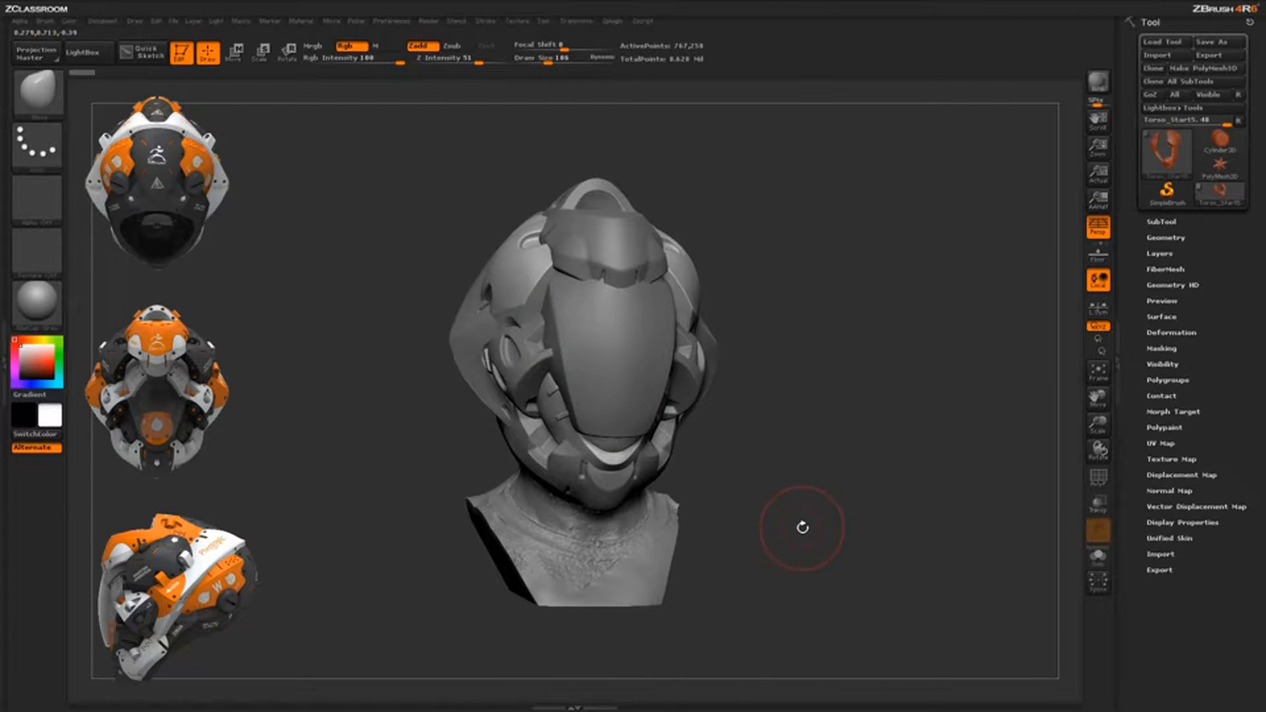
pyautogui.moveTo(809, 524); pyautogui.dragTo(782, 525)
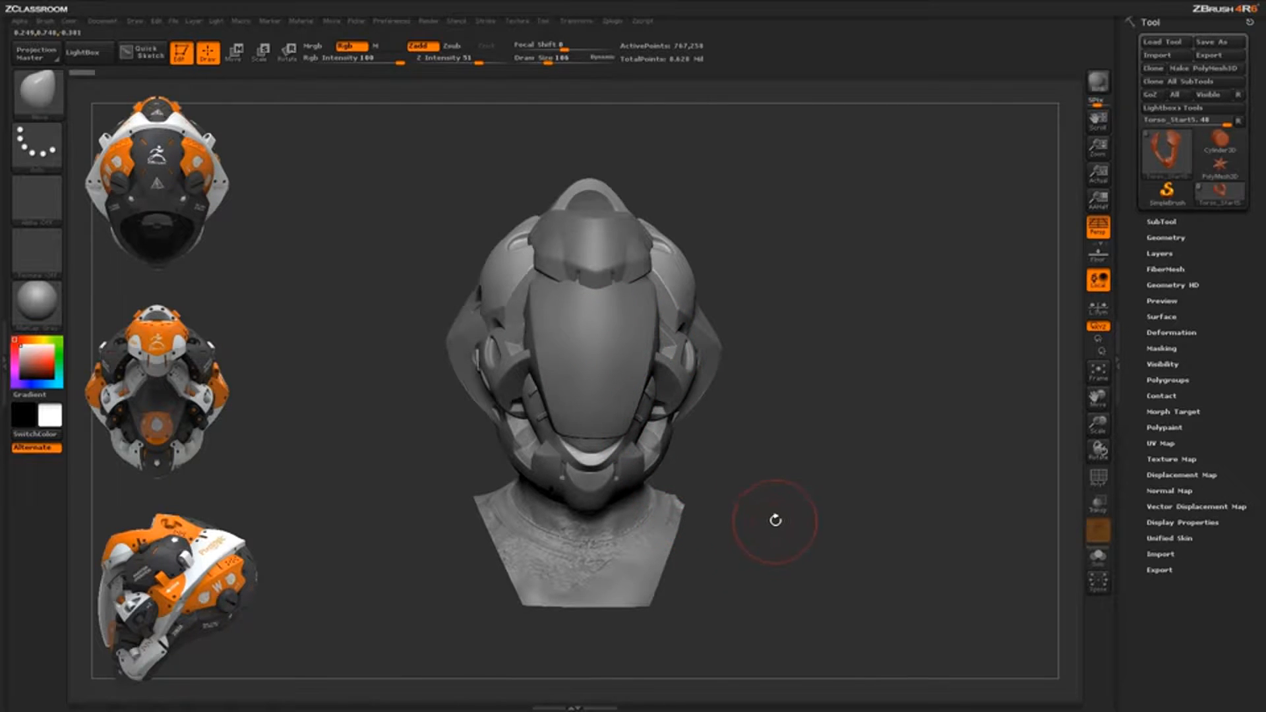
pyautogui.moveTo(776, 517); pyautogui.dragTo(774, 517)
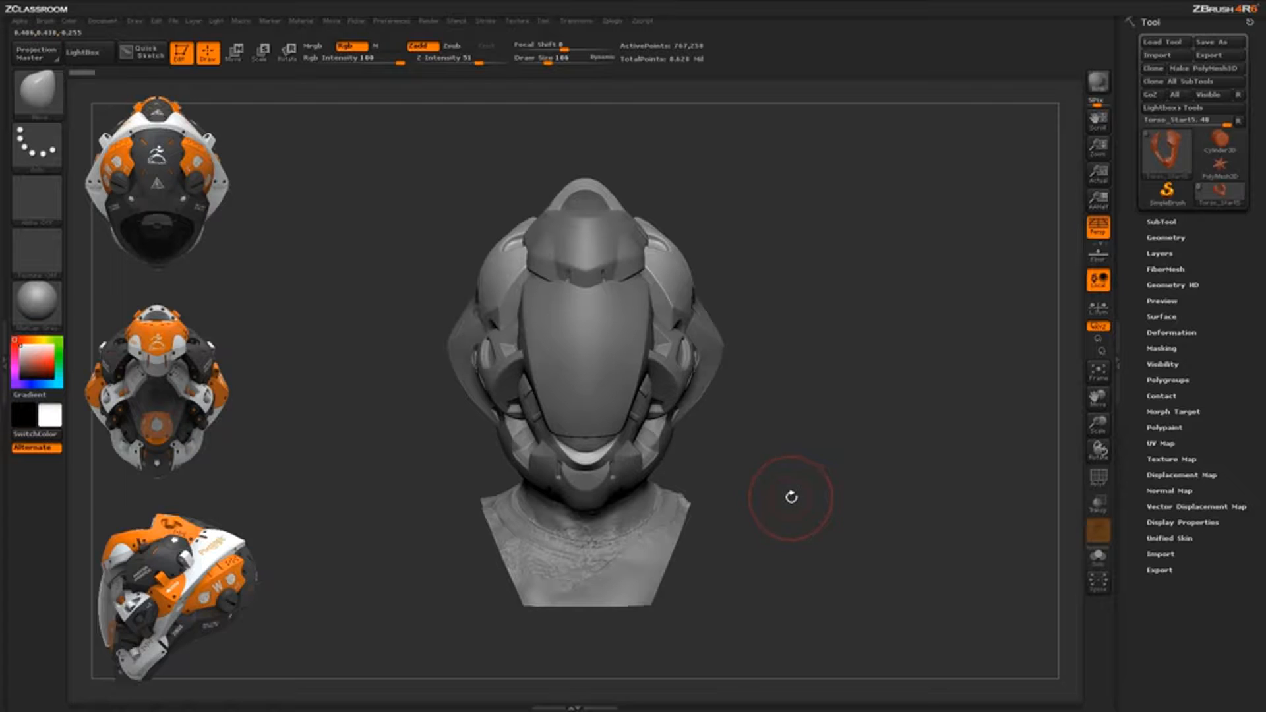
# Select the CurveLathe brush for sculpting
pyautogui.press('b')
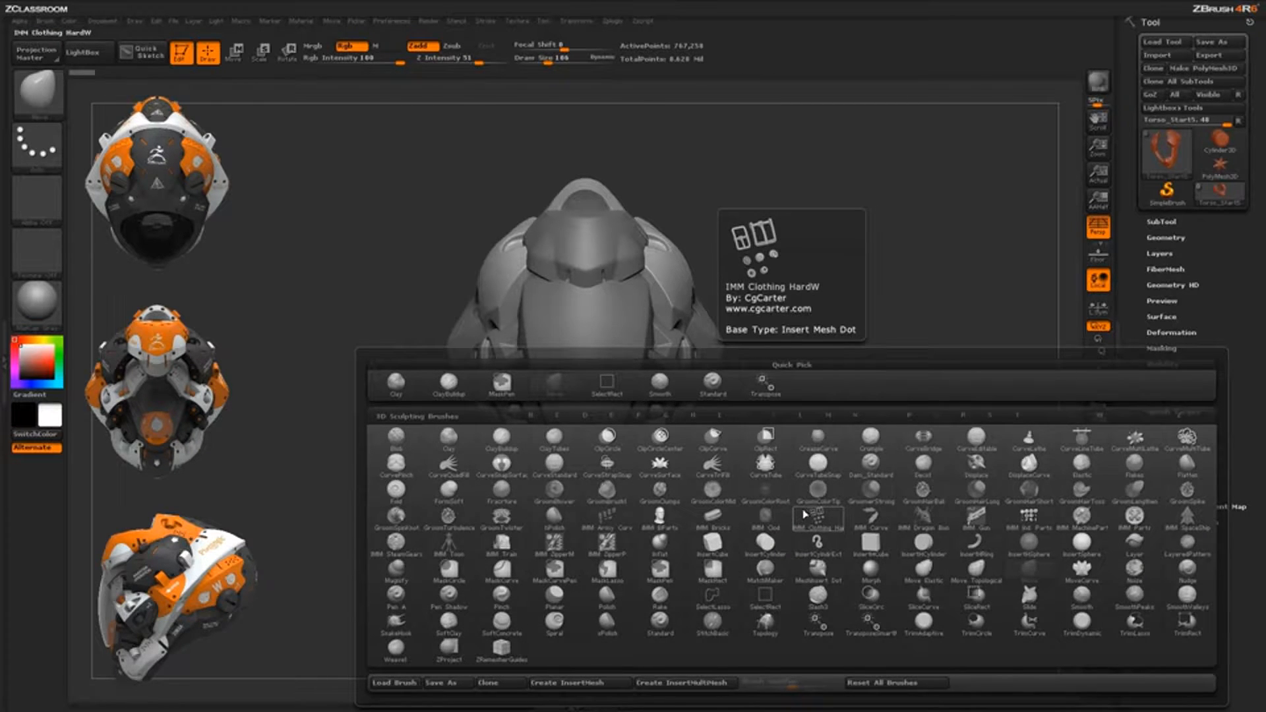
pyautogui.press('c')
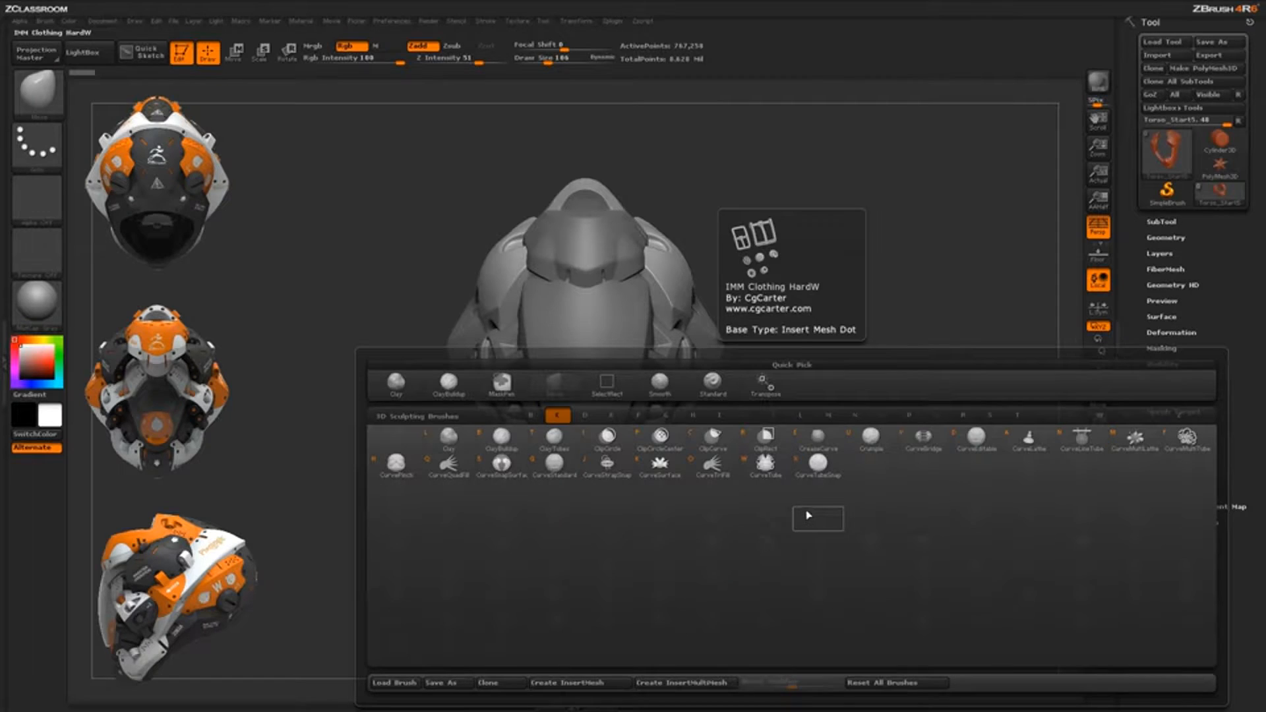
pyautogui.click(1027, 442)
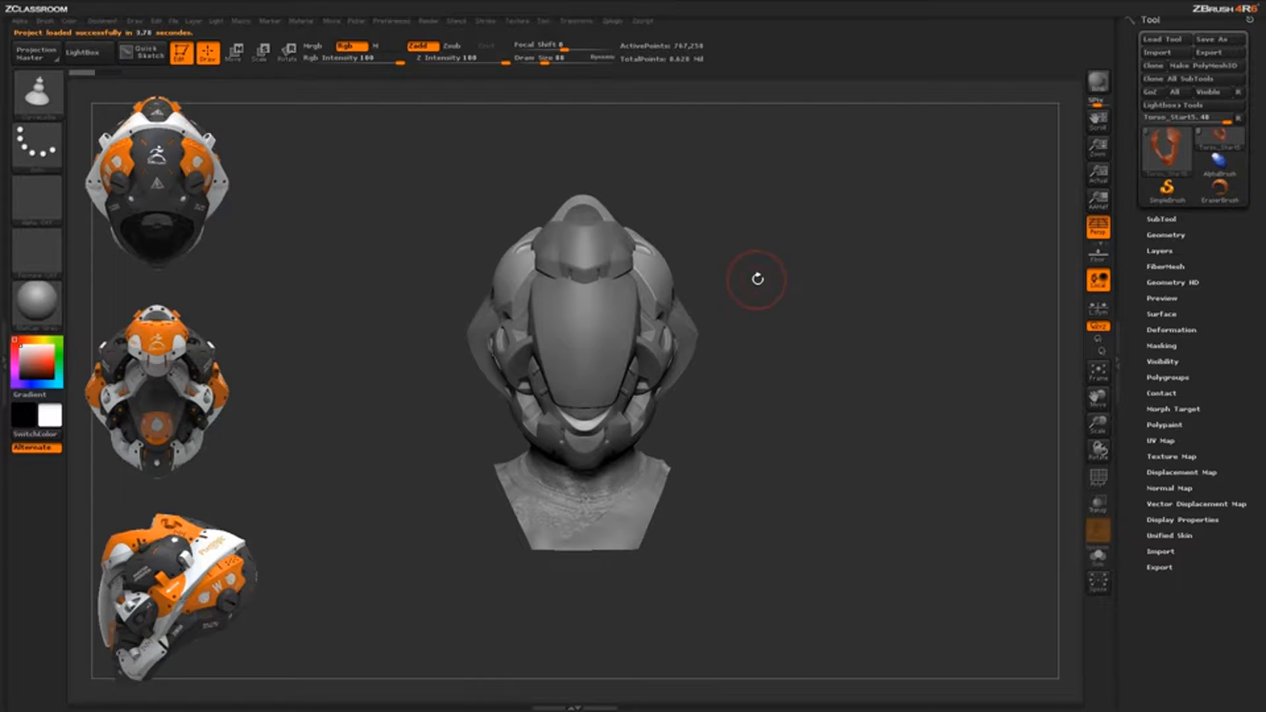
# Draw a wavy lathe profile curve beside the helmet, running from its upper side down to the neck, to create mirrored turned shapes
pyautogui.moveTo(757, 282); pyautogui.dragTo(746, 285)
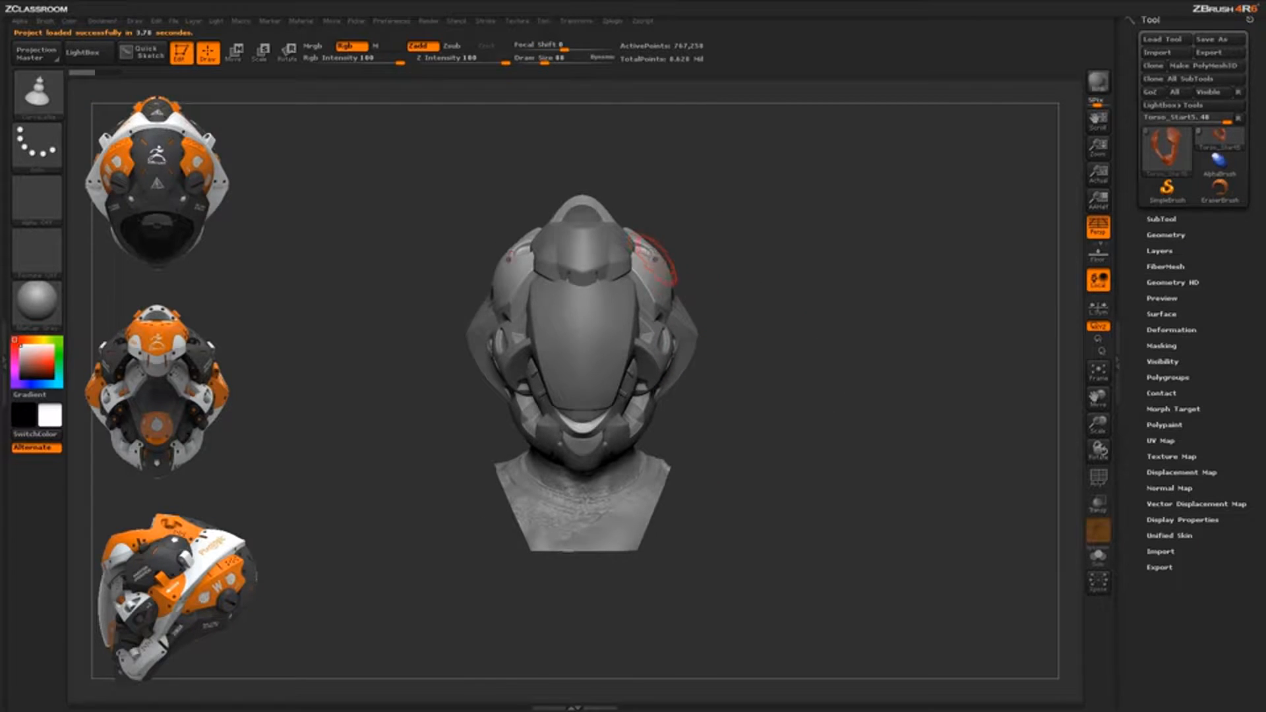
pyautogui.moveTo(652, 270); pyautogui.dragTo(704, 236)
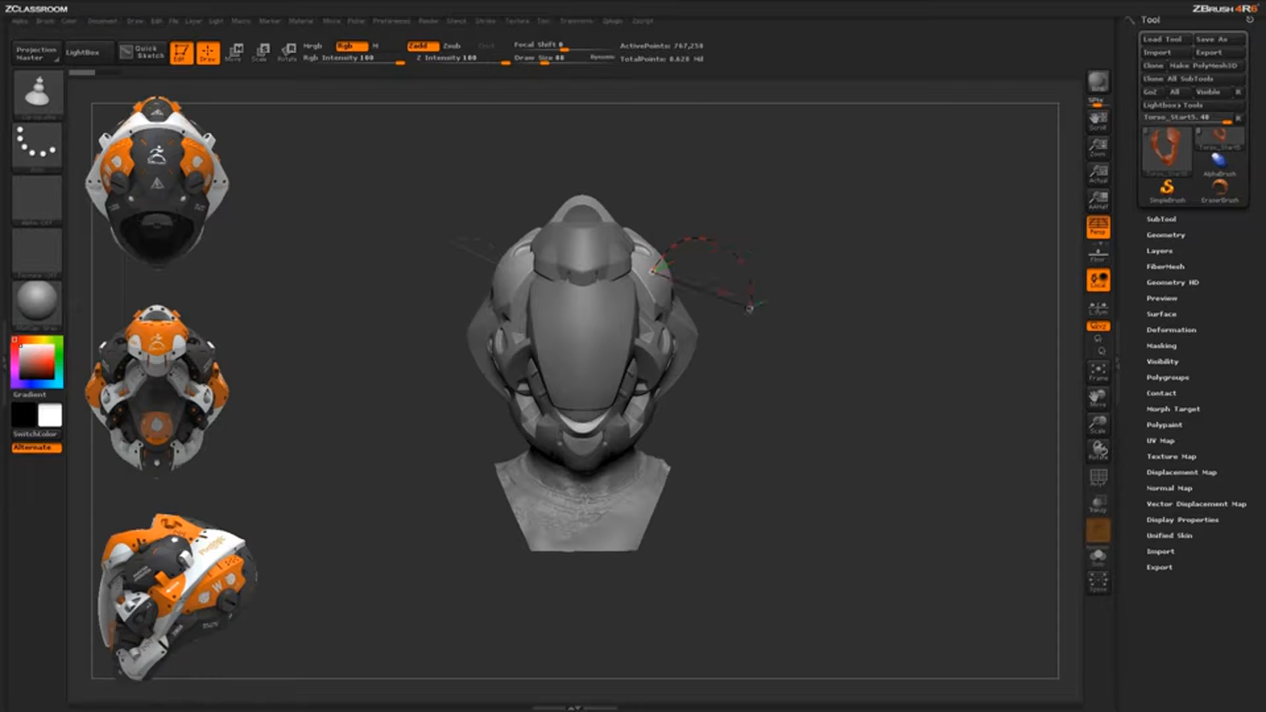
pyautogui.moveTo(741, 321)
pyautogui.mouseDown()
pyautogui.moveTo(747, 395)
pyautogui.moveTo(732, 435)
pyautogui.moveTo(694, 499)
pyautogui.moveTo(655, 499)
pyautogui.mouseUp()
pyautogui.moveTo(656, 499); pyautogui.dragTo(655, 499)
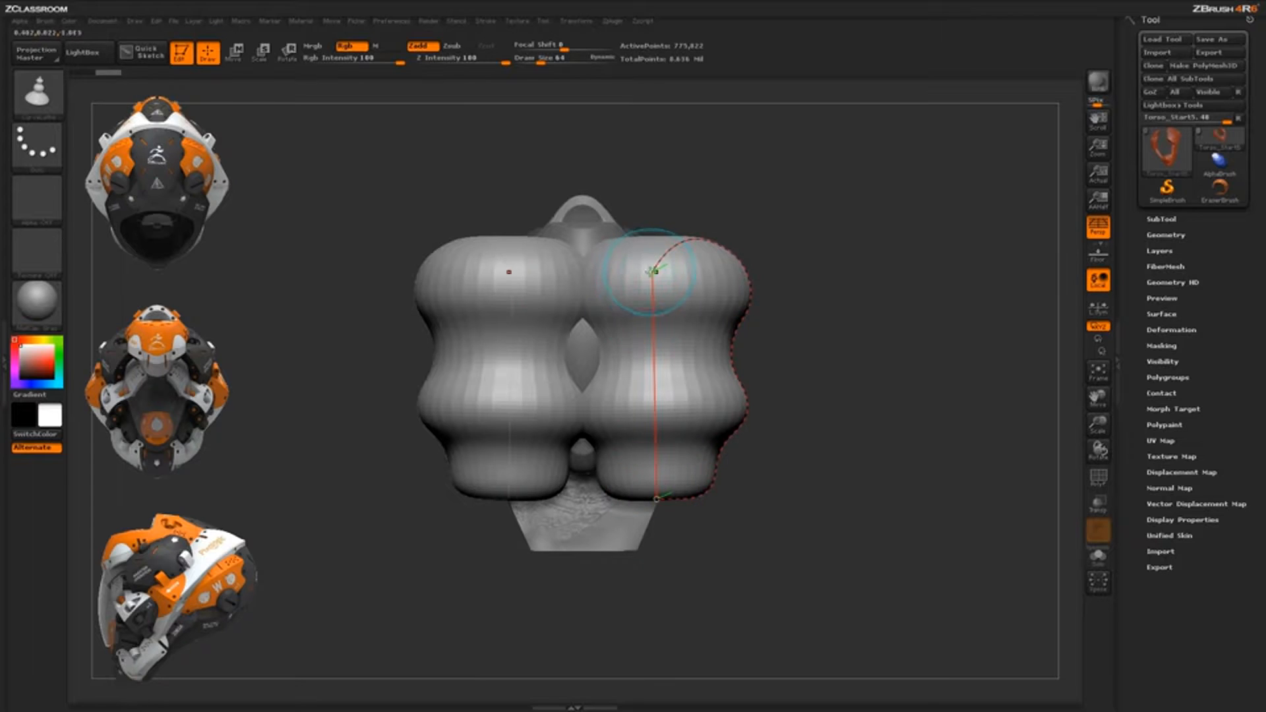
# Reposition the lathe curve's end points and pull its lower profile outward to form a narrower column with a flared base
pyautogui.moveTo(652, 271); pyautogui.dragTo(653, 244)
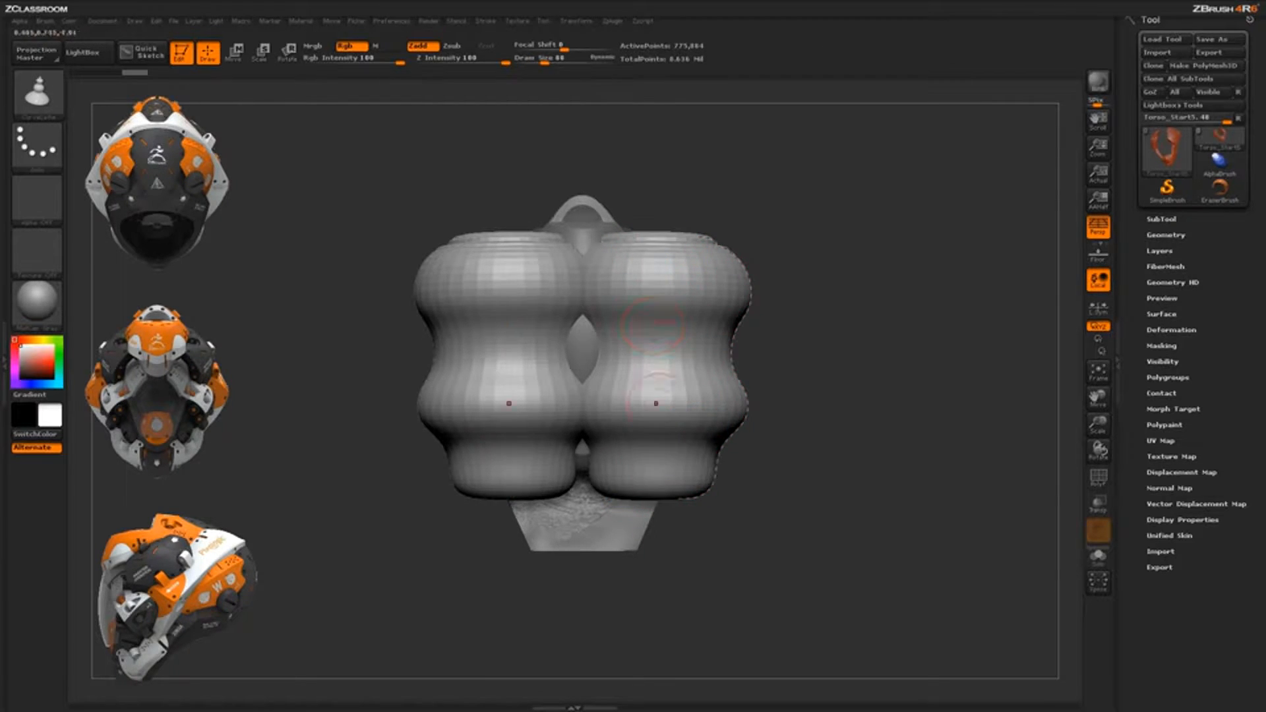
pyautogui.moveTo(652, 499); pyautogui.dragTo(694, 526)
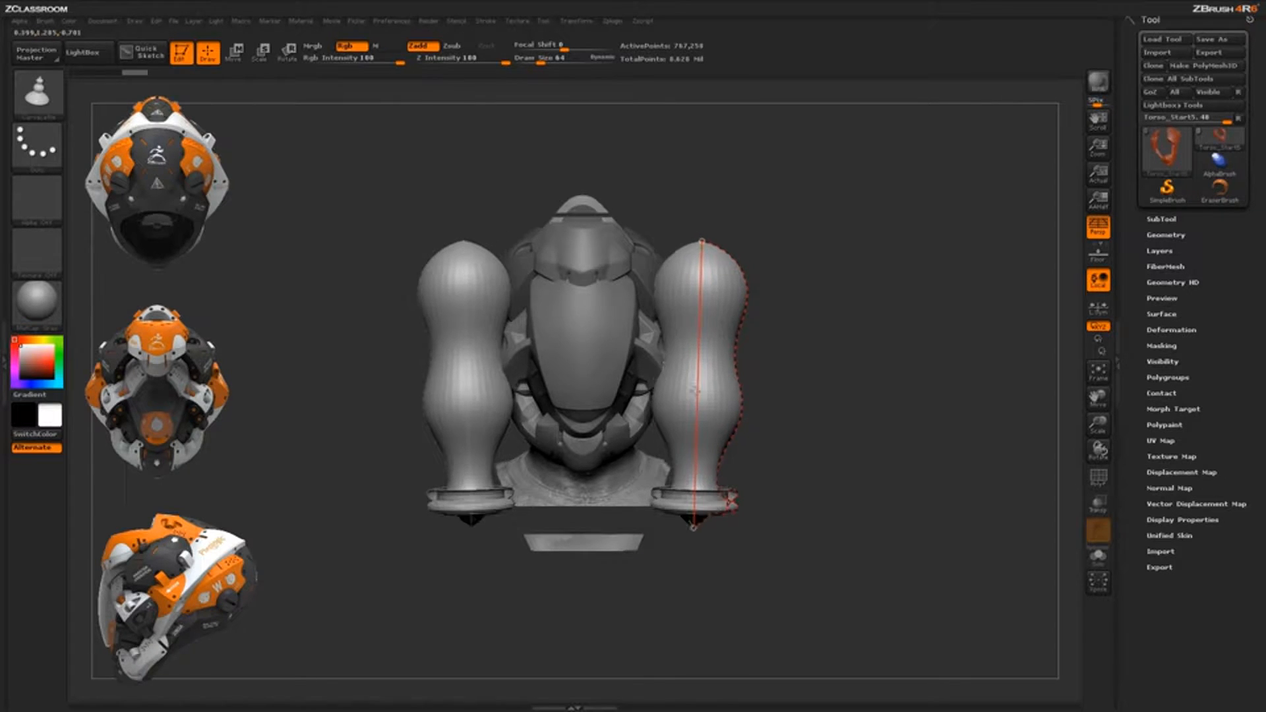
pyautogui.moveTo(699, 239); pyautogui.dragTo(700, 265)
pyautogui.moveTo(739, 380); pyautogui.dragTo(759, 366)
pyautogui.moveTo(730, 456); pyautogui.dragTo(772, 526)
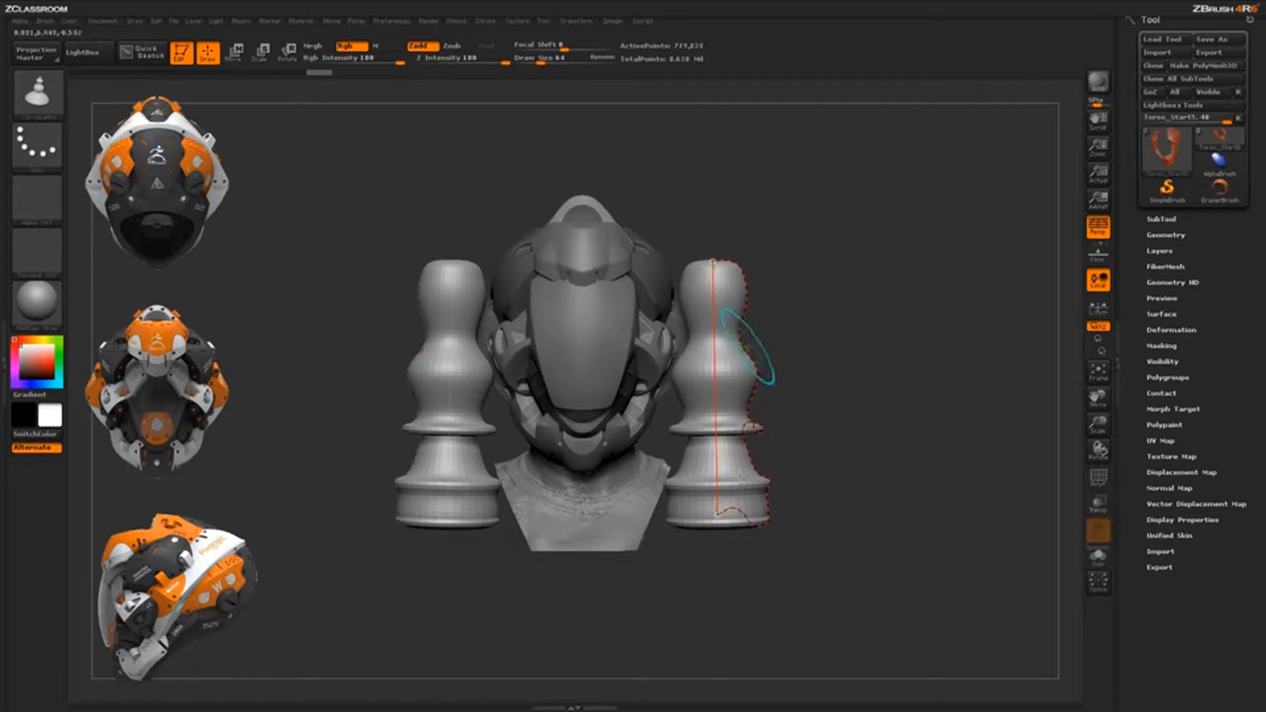
# Reshape the lathe profile with a wide collar at mid-height and a small flat cap on the column's top
pyautogui.moveTo(750, 348); pyautogui.dragTo(775, 356)
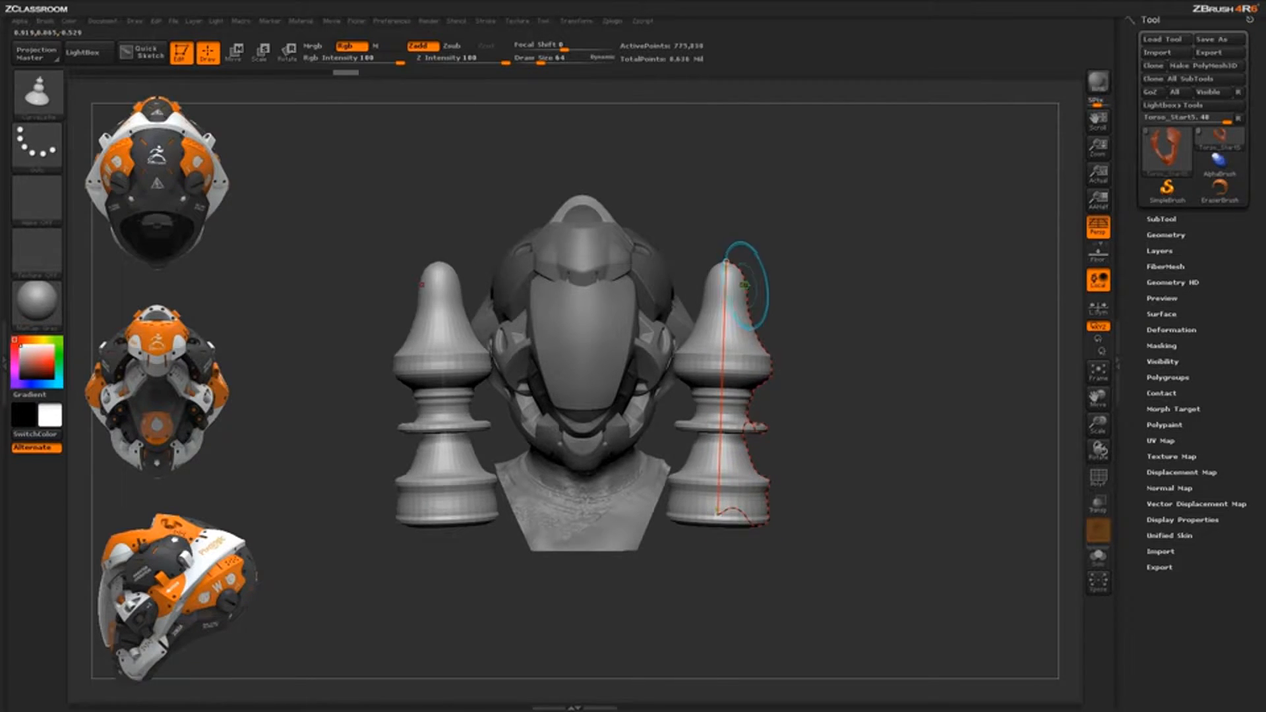
pyautogui.moveTo(746, 283)
pyautogui.mouseDown()
pyautogui.moveTo(755, 288)
pyautogui.moveTo(725, 294)
pyautogui.mouseUp()
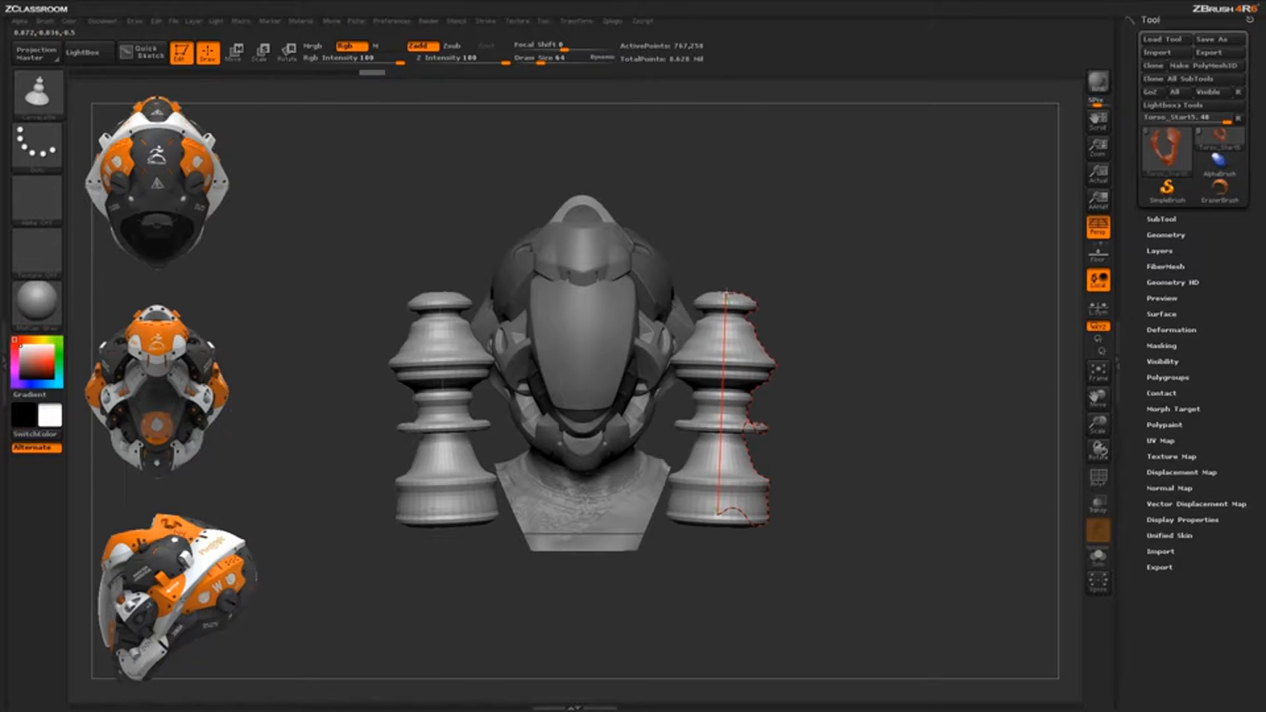
pyautogui.moveTo(720, 513); pyautogui.dragTo(721, 514)
pyautogui.moveTo(758, 346); pyautogui.dragTo(764, 342)
pyautogui.moveTo(751, 300)
pyautogui.mouseDown()
pyautogui.moveTo(781, 379)
pyautogui.moveTo(764, 505)
pyautogui.mouseUp()
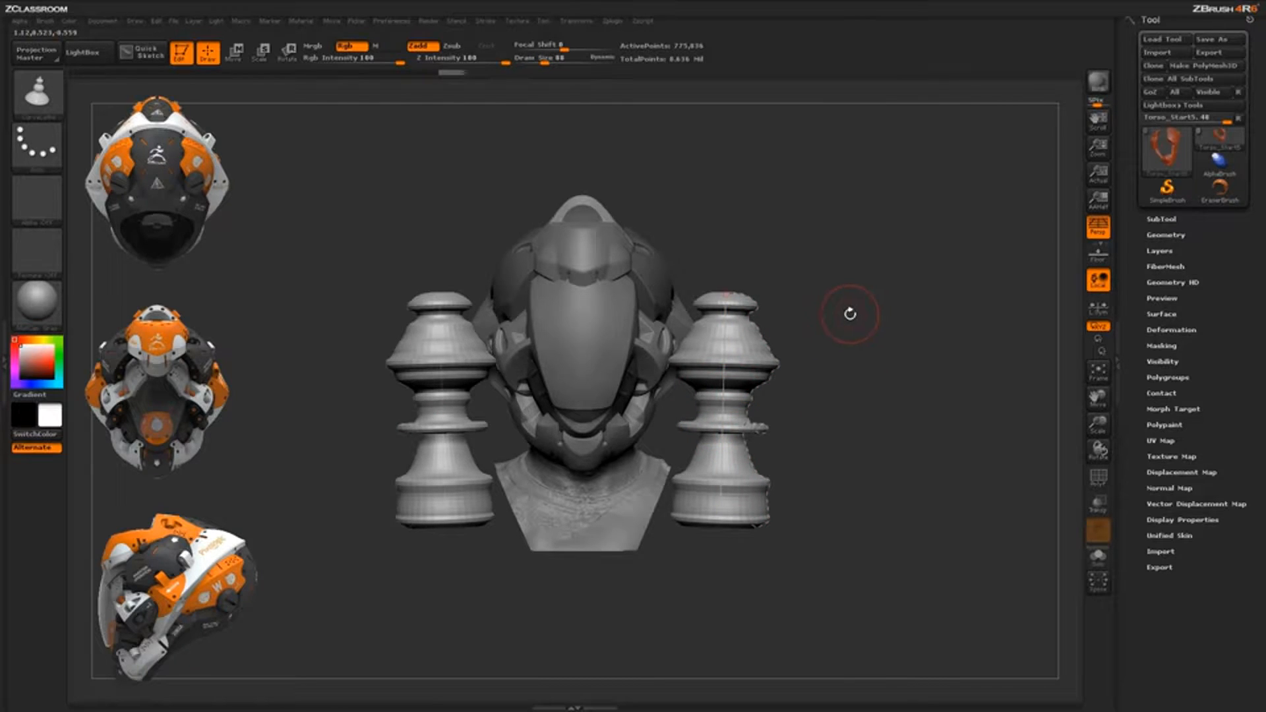
# Set the brush's Draw Size to 258 and refresh the lathed mesh from its curve
pyautogui.press('space')
pyautogui.press('space')
pyautogui.moveTo(847, 306); pyautogui.dragTo(841, 305)
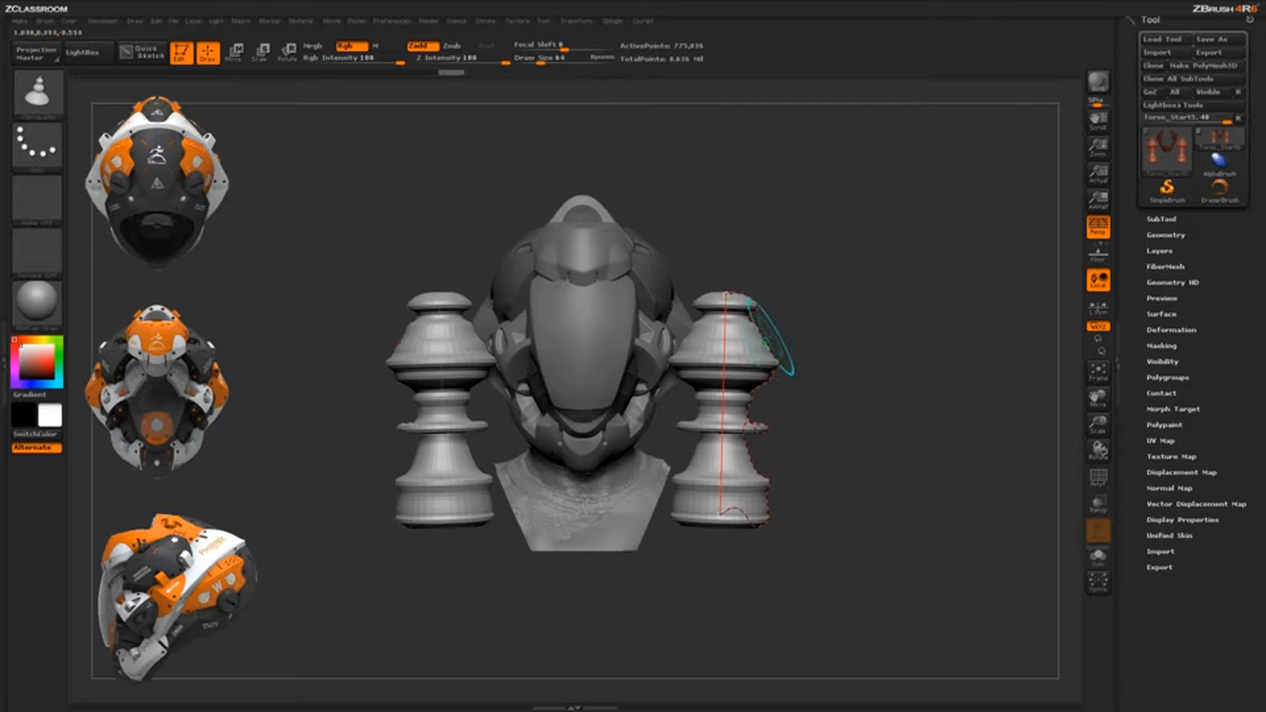
pyautogui.click(767, 344)
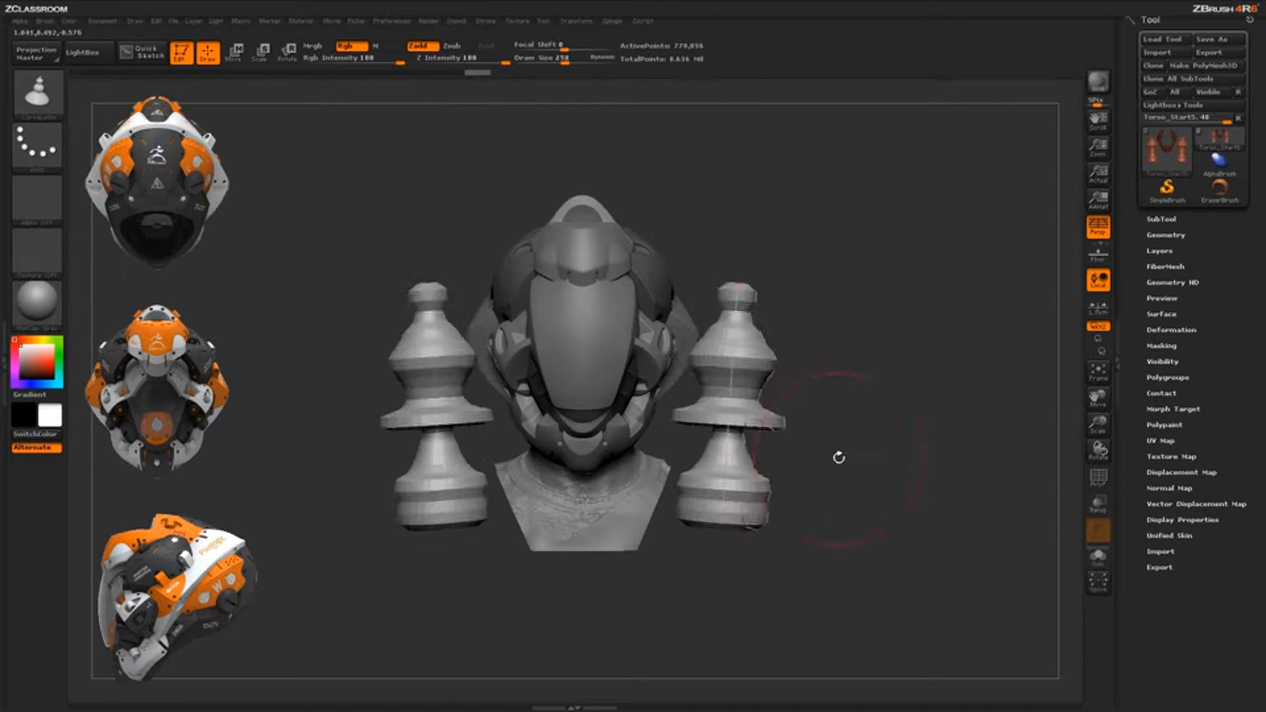
# Adjust the lathe curve's top end, lower bulge and middle rings to vary the turned profile
pyautogui.click(737, 290)
pyautogui.moveTo(736, 291); pyautogui.dragTo(731, 290)
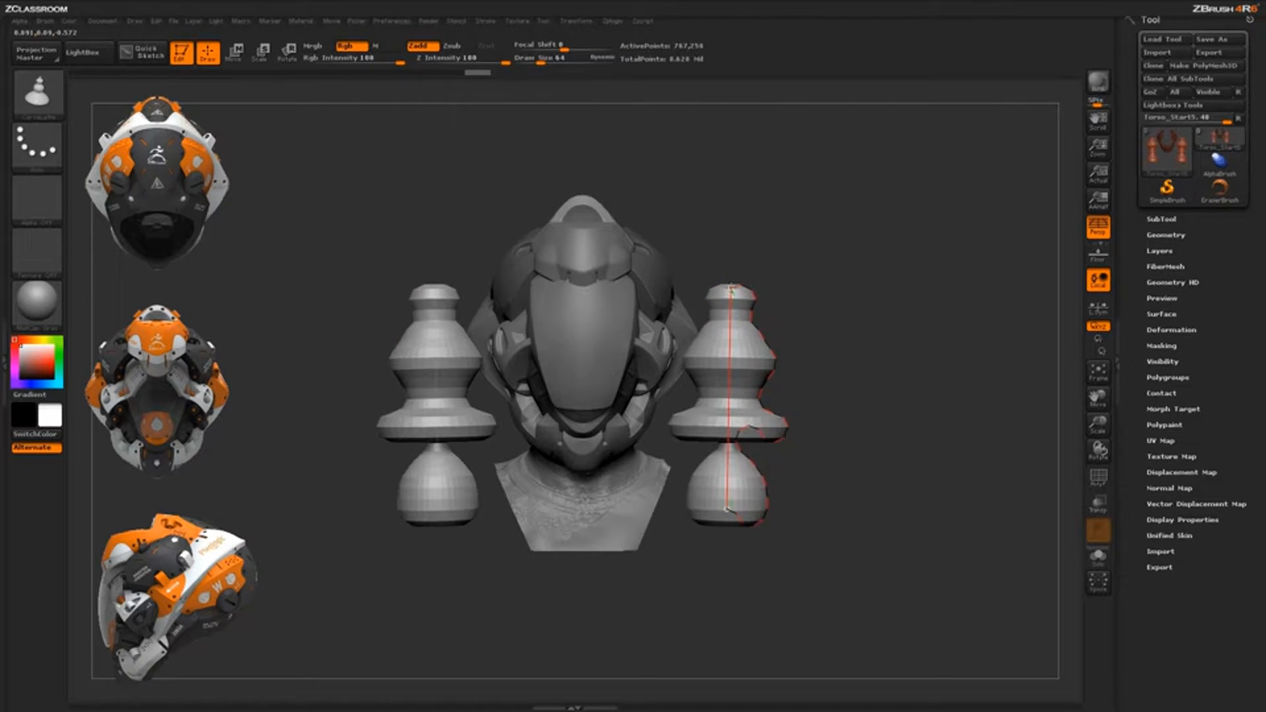
pyautogui.moveTo(753, 467); pyautogui.dragTo(770, 470)
pyautogui.moveTo(773, 363); pyautogui.dragTo(781, 368)
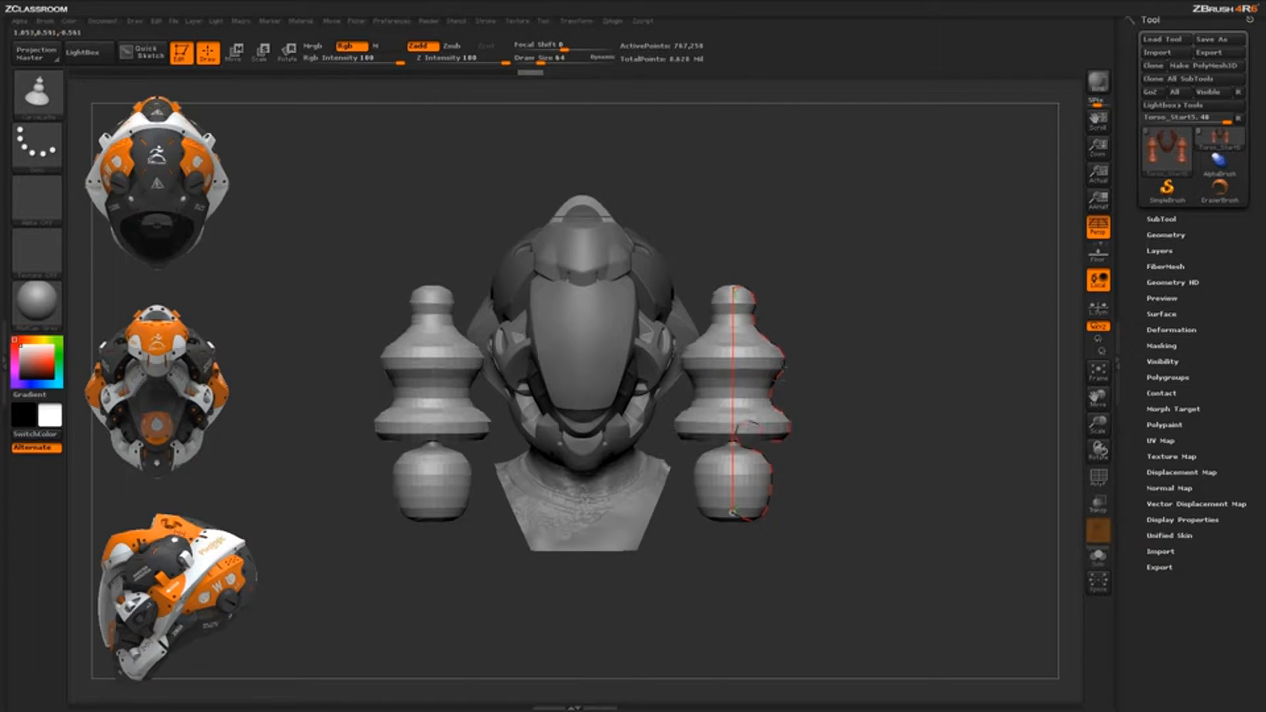
pyautogui.moveTo(741, 424)
pyautogui.mouseDown()
pyautogui.moveTo(763, 430)
pyautogui.moveTo(761, 416)
pyautogui.mouseUp()
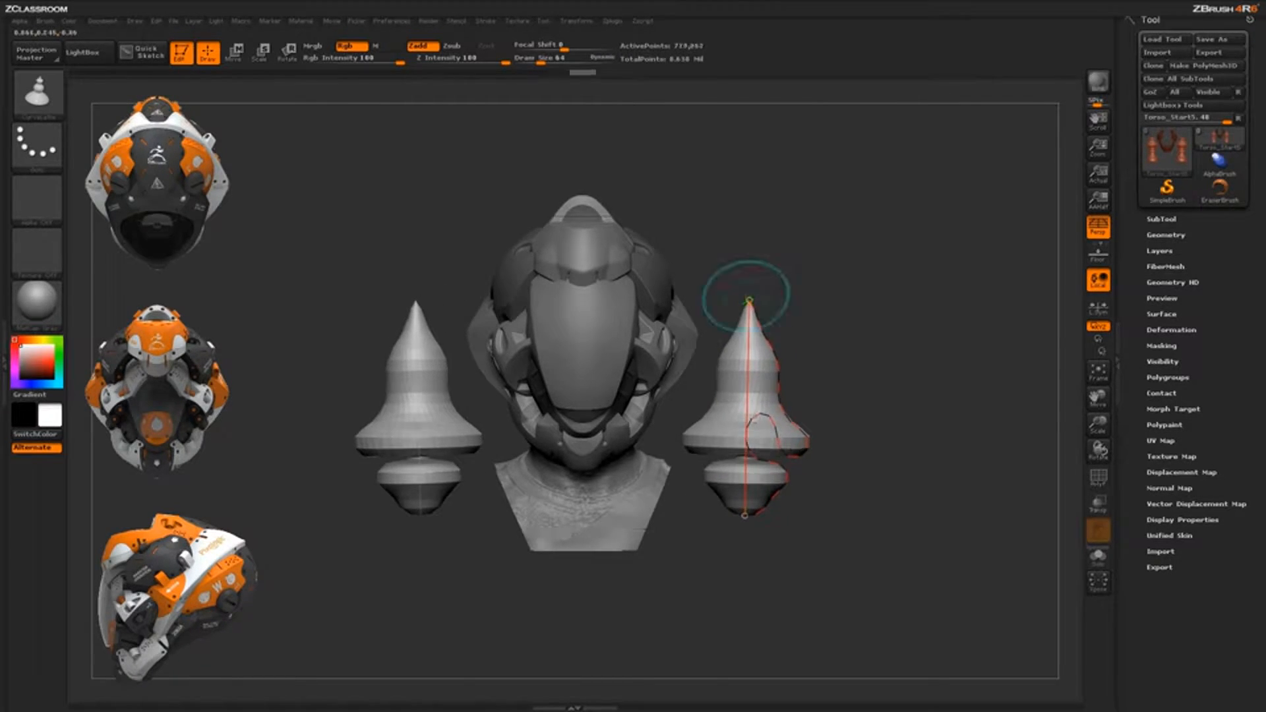
# Stretch the lathe curve's top end upward into a thin spire and push the middle out into a wide disc
pyautogui.moveTo(748, 296); pyautogui.dragTo(754, 222)
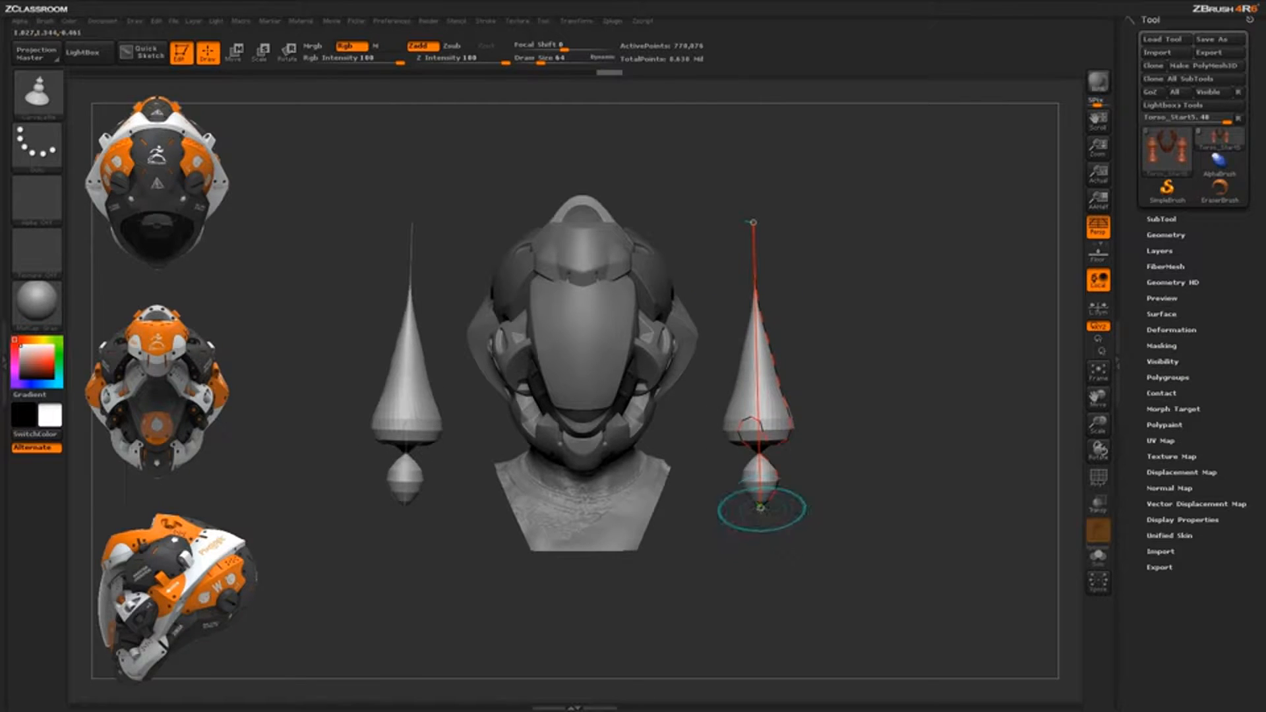
pyautogui.moveTo(754, 511); pyautogui.dragTo(753, 509)
pyautogui.moveTo(740, 429); pyautogui.dragTo(781, 445)
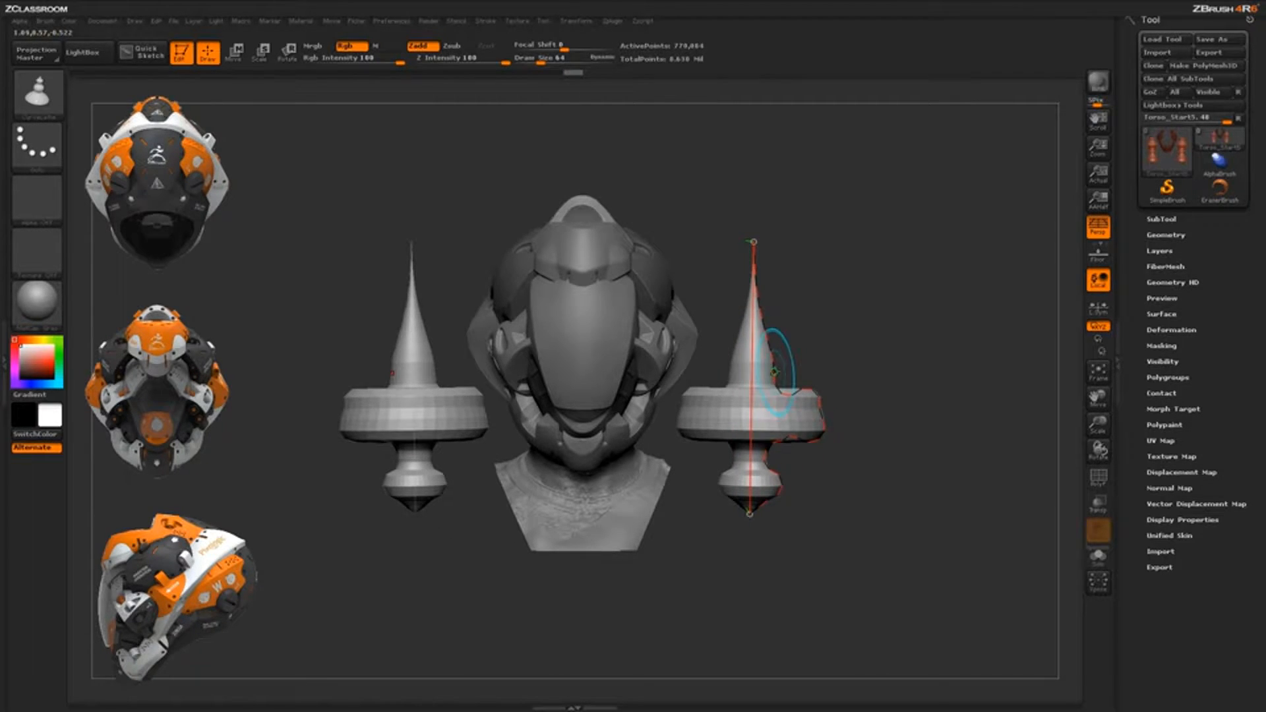
# Refine the shoulder below the spire and widen the disc's lower rim by tweaking the lathe curve
pyautogui.moveTo(774, 363); pyautogui.dragTo(817, 390)
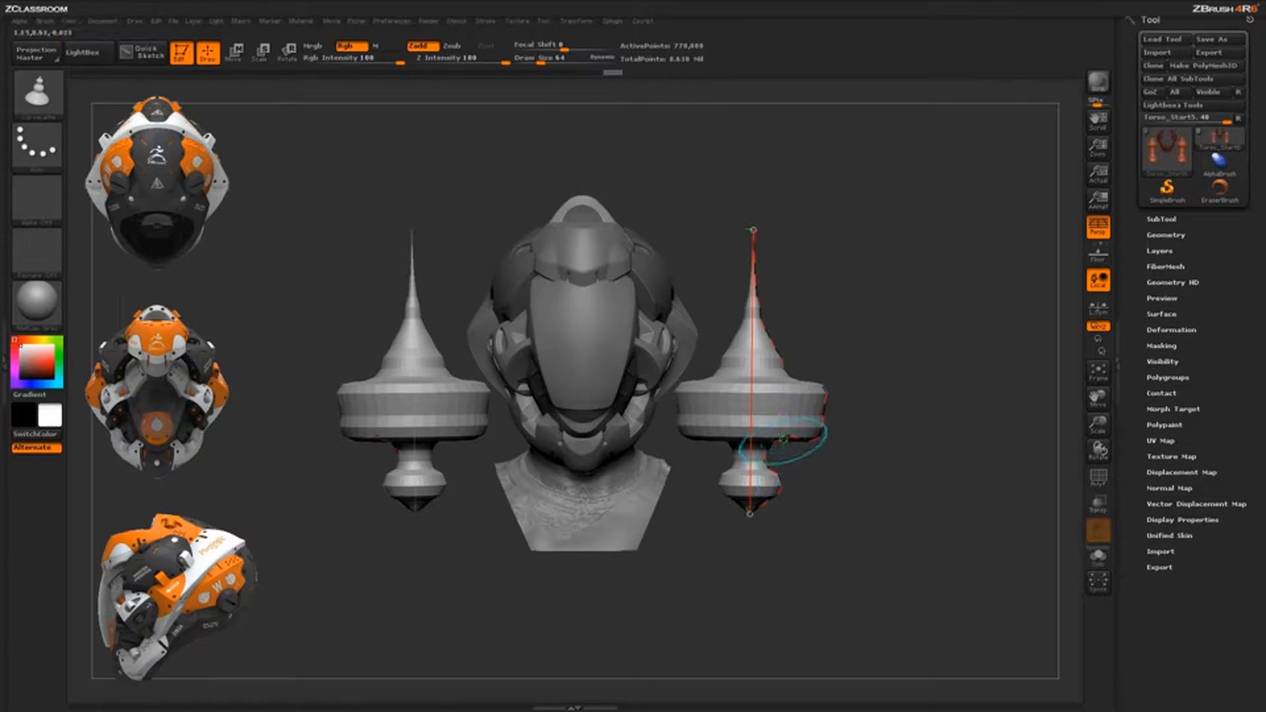
pyautogui.moveTo(788, 438); pyautogui.dragTo(792, 440)
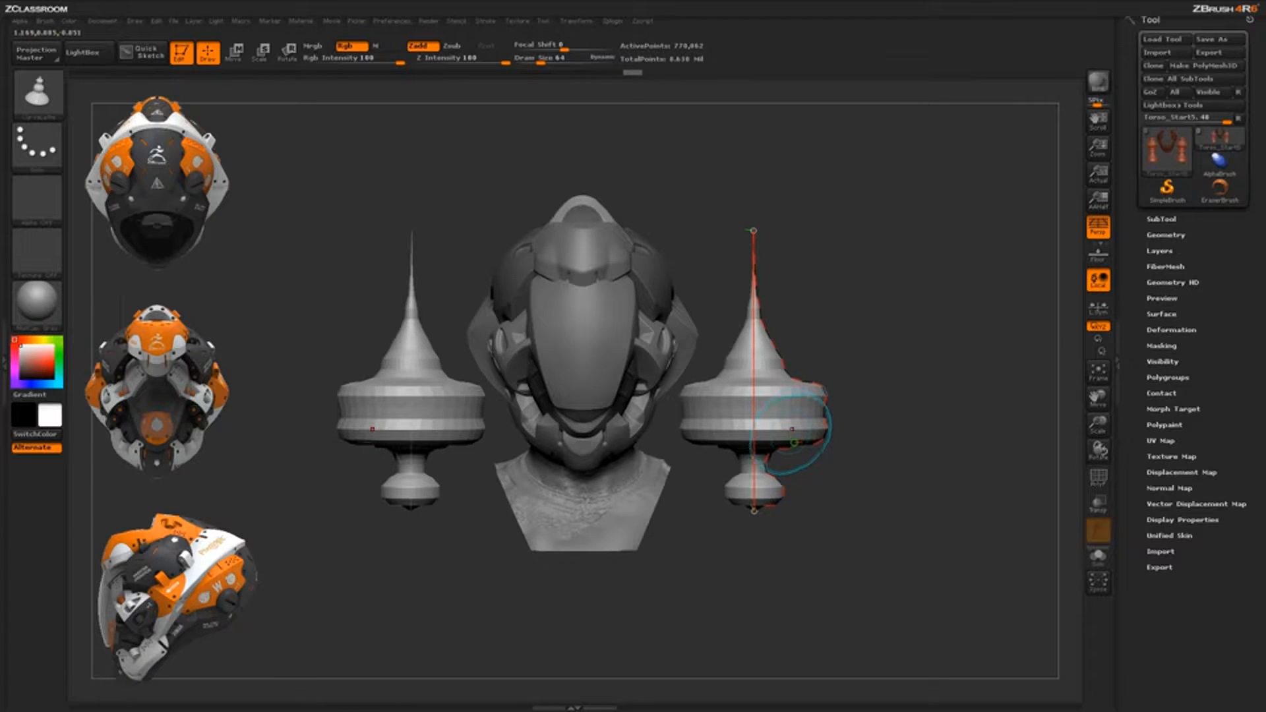
pyautogui.moveTo(826, 424); pyautogui.dragTo(834, 423)
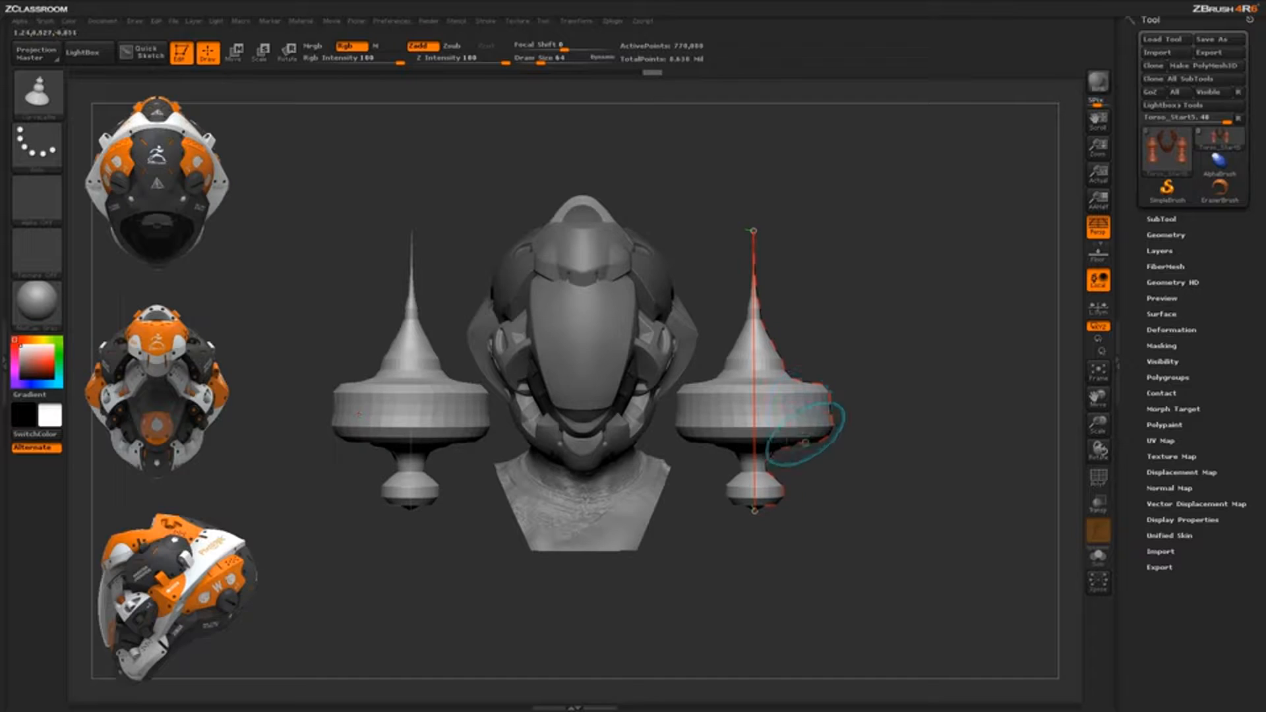
# Set the curve editing Draw Size to 15, then thicken the disc and flatten the lathe shape's lower end
pyautogui.press('space')
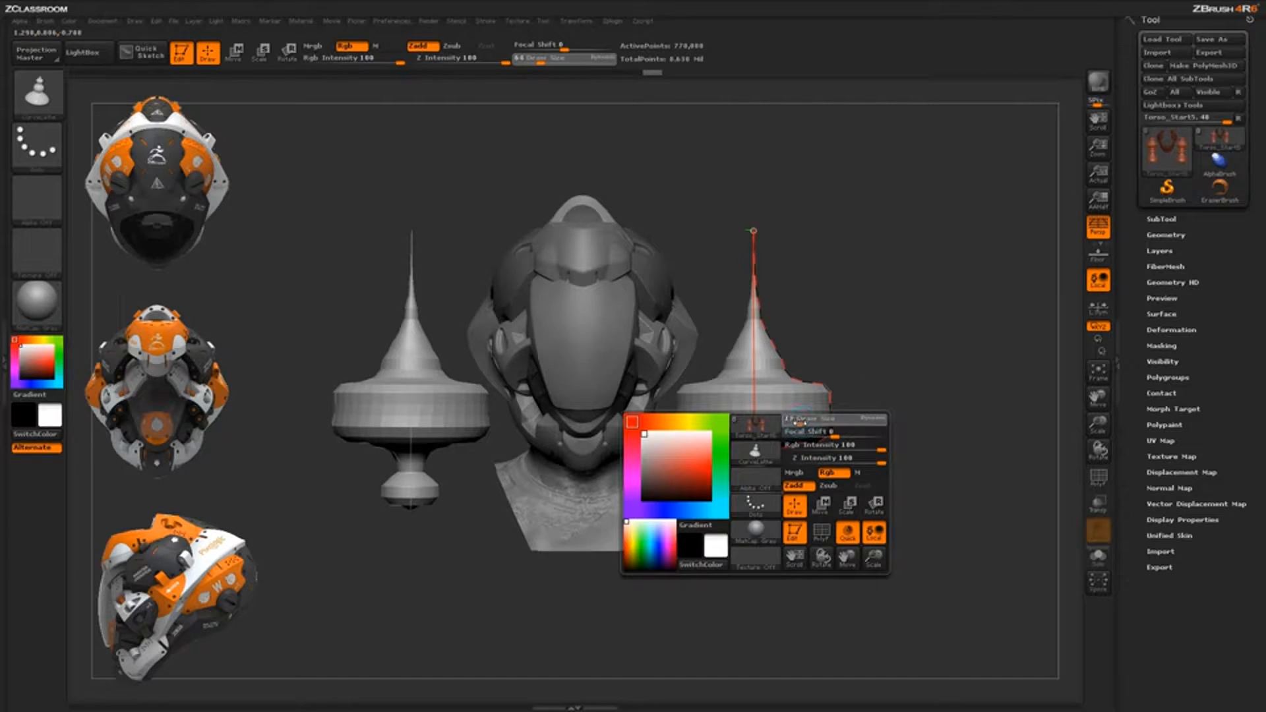
pyautogui.moveTo(799, 423)
pyautogui.mouseDown()
pyautogui.moveTo(831, 427)
pyautogui.moveTo(836, 389)
pyautogui.moveTo(824, 379)
pyautogui.mouseUp()
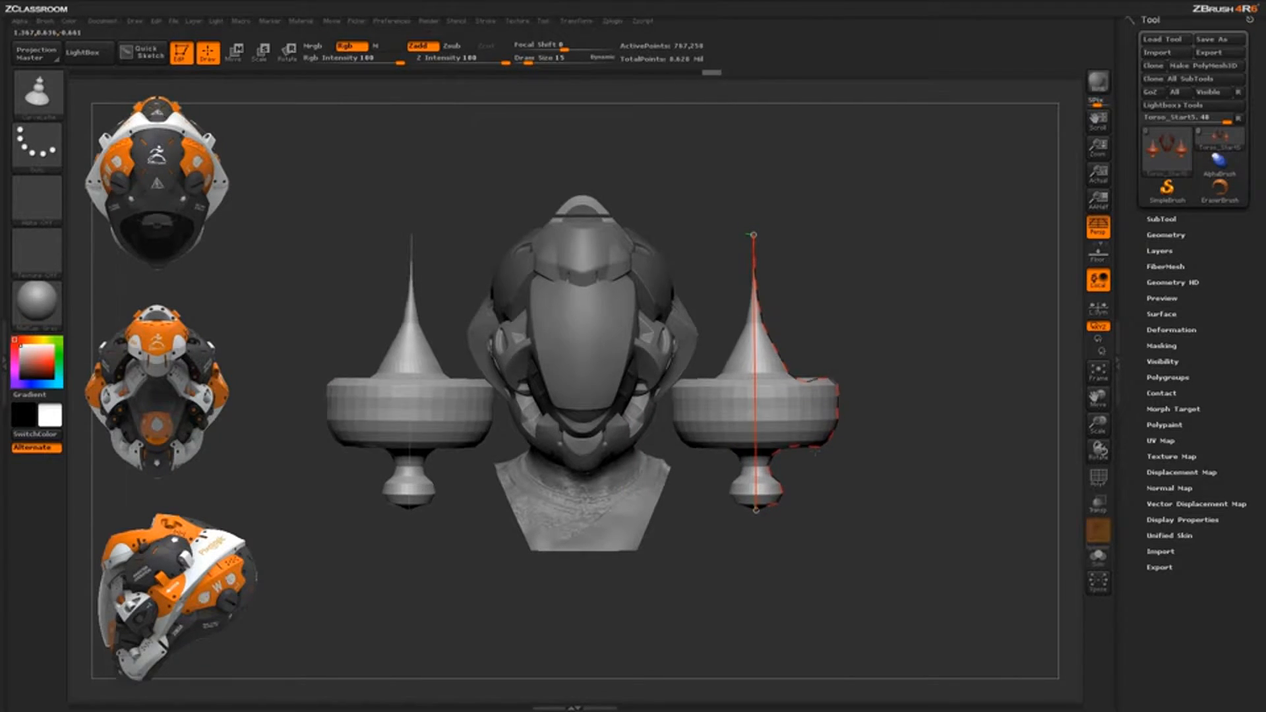
pyautogui.moveTo(832, 435)
pyautogui.mouseDown()
pyautogui.moveTo(778, 504)
pyautogui.moveTo(747, 502)
pyautogui.mouseUp()
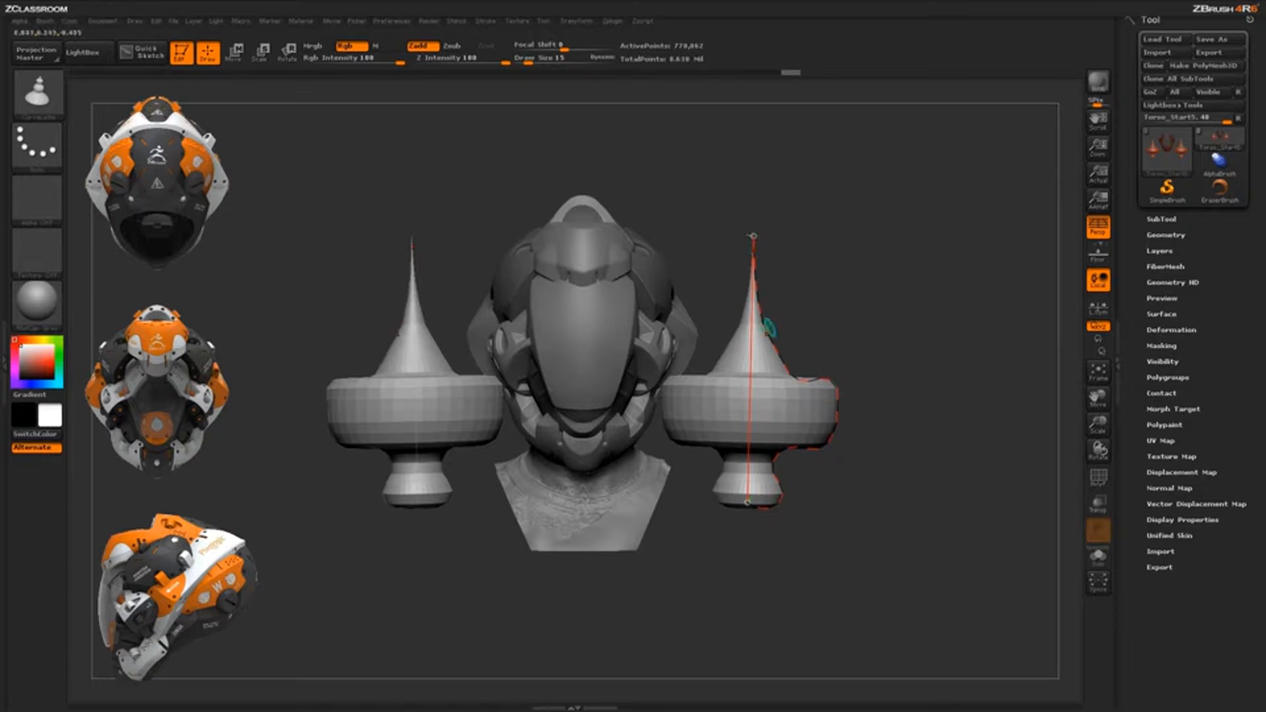
# Form a collar above the disc and turn the thin spire into stacked tapering tiers using the lathe curve
pyautogui.moveTo(767, 327)
pyautogui.mouseDown()
pyautogui.moveTo(777, 318)
pyautogui.moveTo(780, 336)
pyautogui.mouseUp()
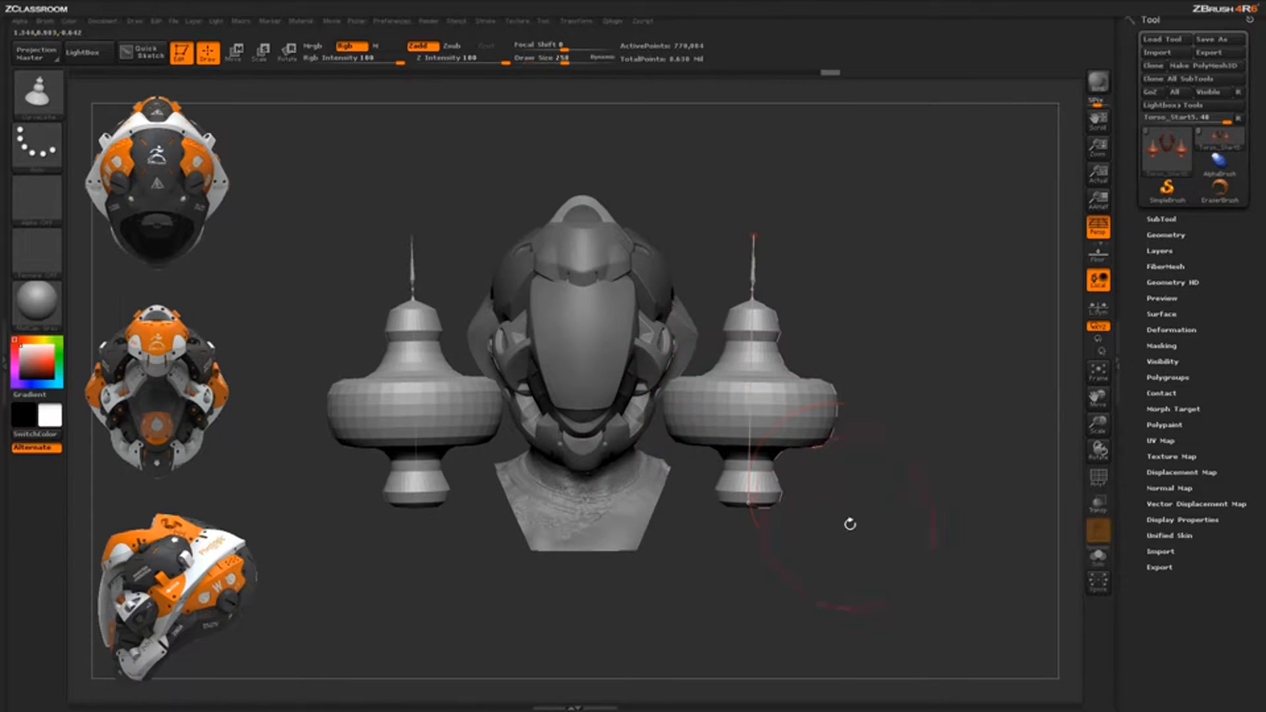
pyautogui.moveTo(849, 523)
pyautogui.mouseDown()
pyautogui.moveTo(786, 536)
pyautogui.moveTo(844, 521)
pyautogui.mouseUp()
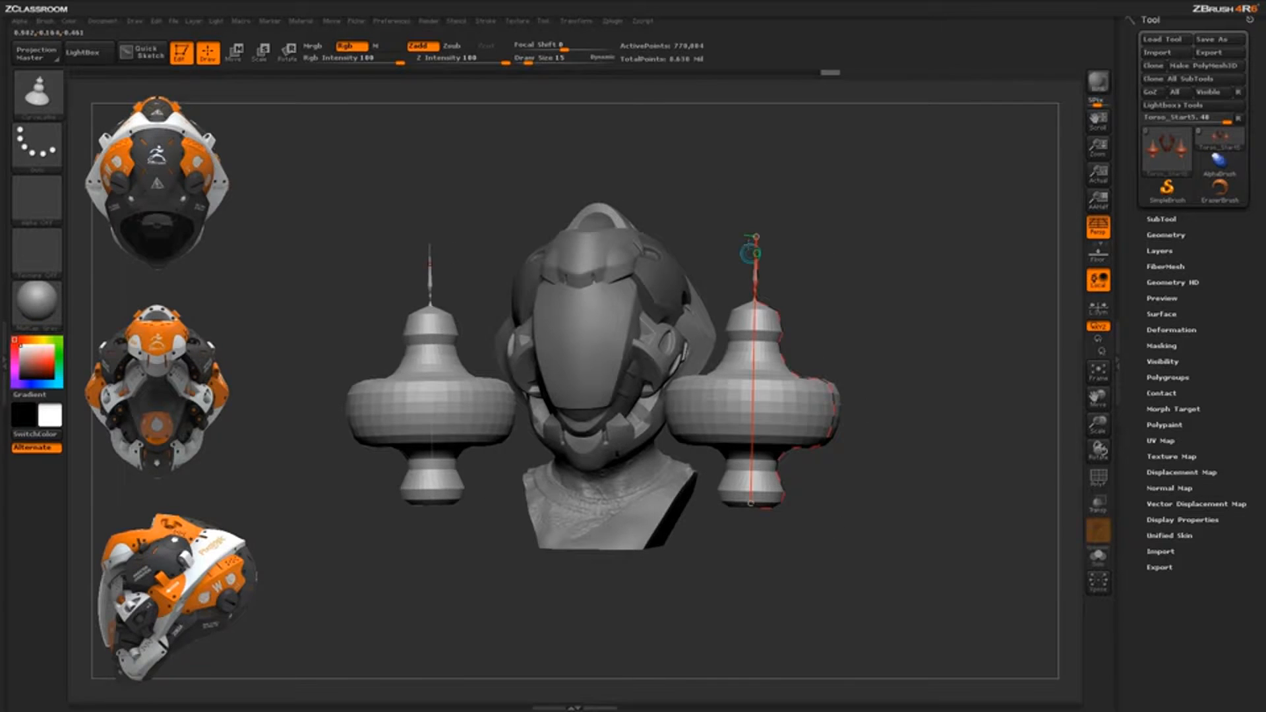
pyautogui.moveTo(755, 289)
pyautogui.mouseDown()
pyautogui.moveTo(772, 259)
pyautogui.moveTo(767, 235)
pyautogui.moveTo(777, 308)
pyautogui.mouseUp()
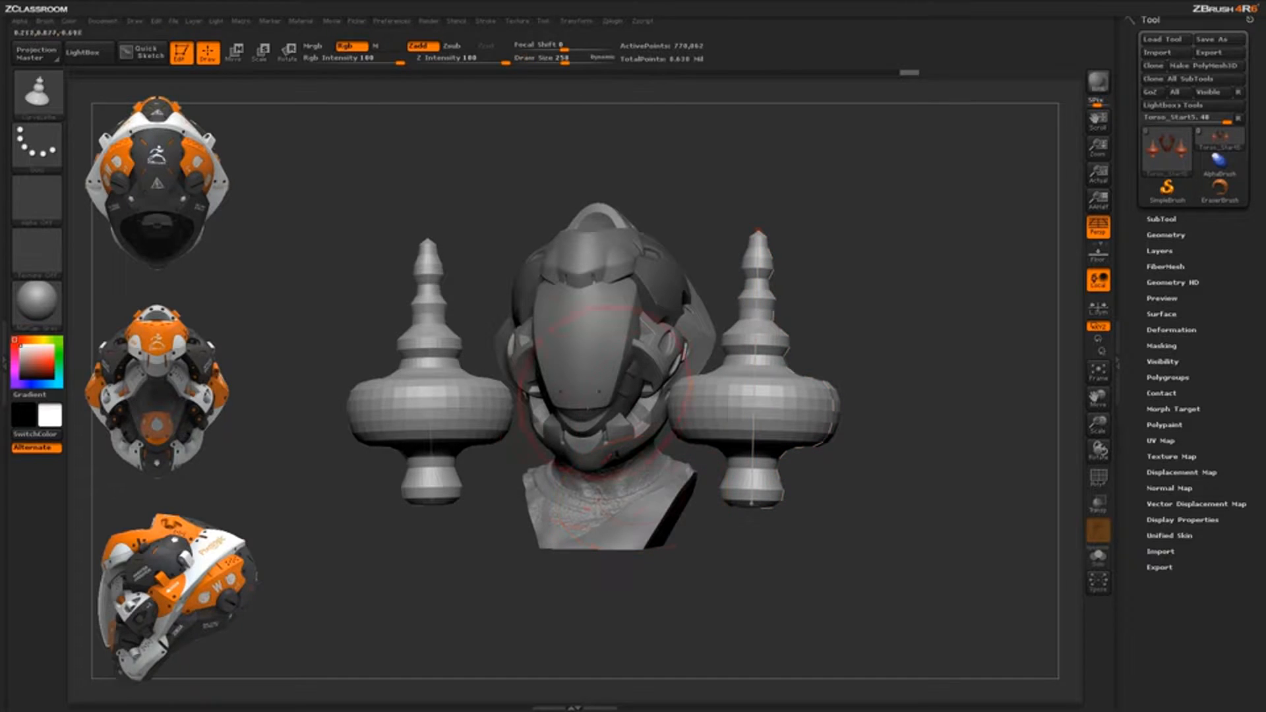
# Revert to the earliest undo history state to remove all the lathed shapes beside the helmet
pyautogui.moveTo(778, 539)
pyautogui.mouseDown()
pyautogui.moveTo(801, 579)
pyautogui.moveTo(855, 574)
pyautogui.mouseUp()
pyautogui.moveTo(899, 403); pyautogui.dragTo(849, 402)
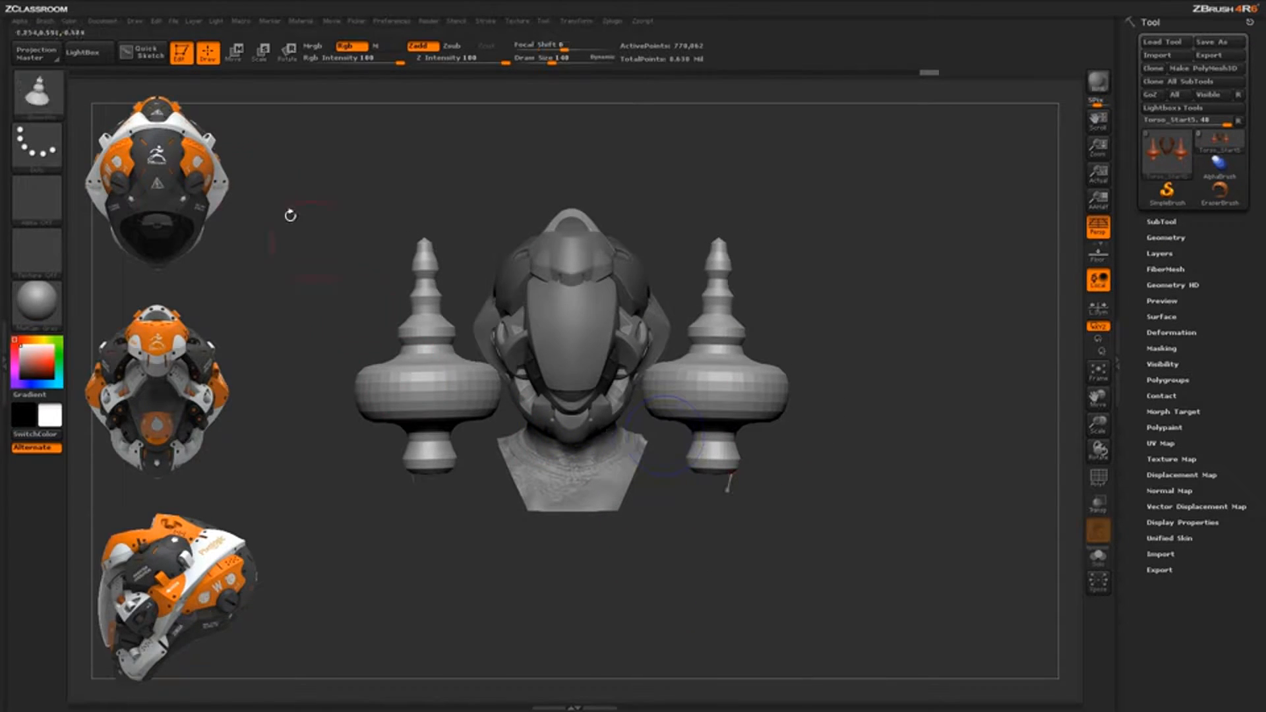
pyautogui.click(76, 77)
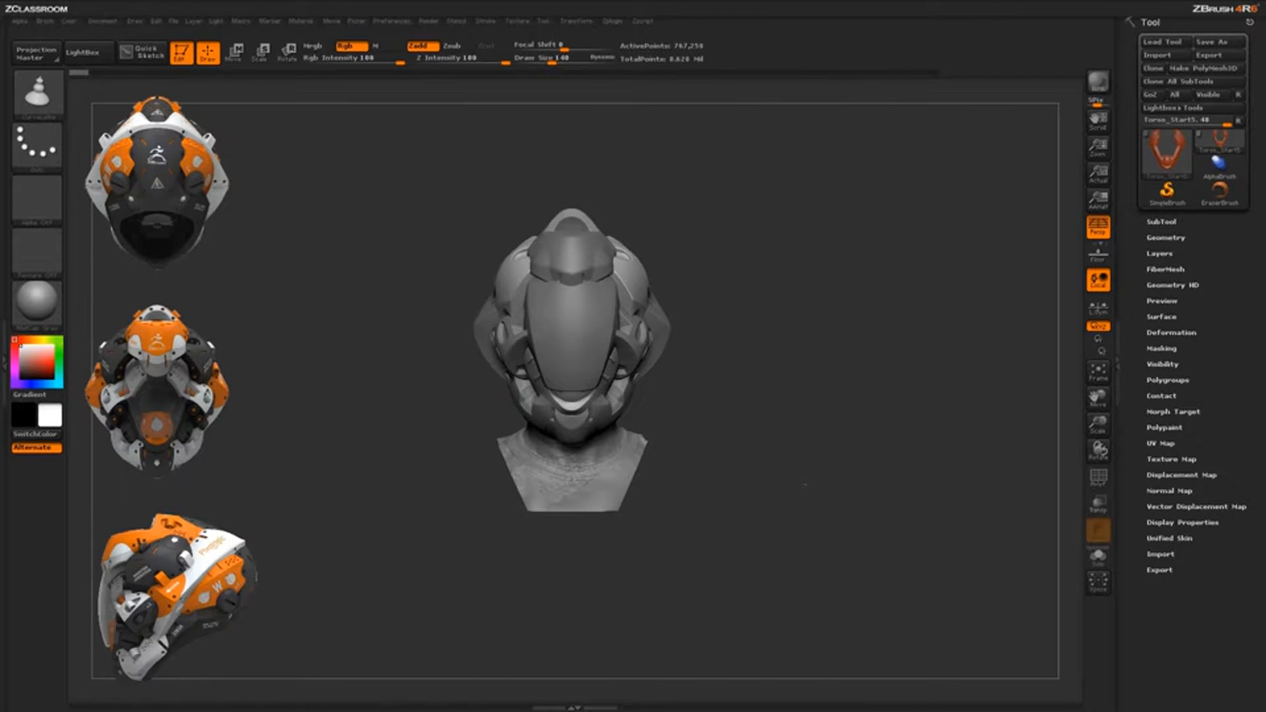
pyautogui.moveTo(803, 485); pyautogui.dragTo(959, 467)
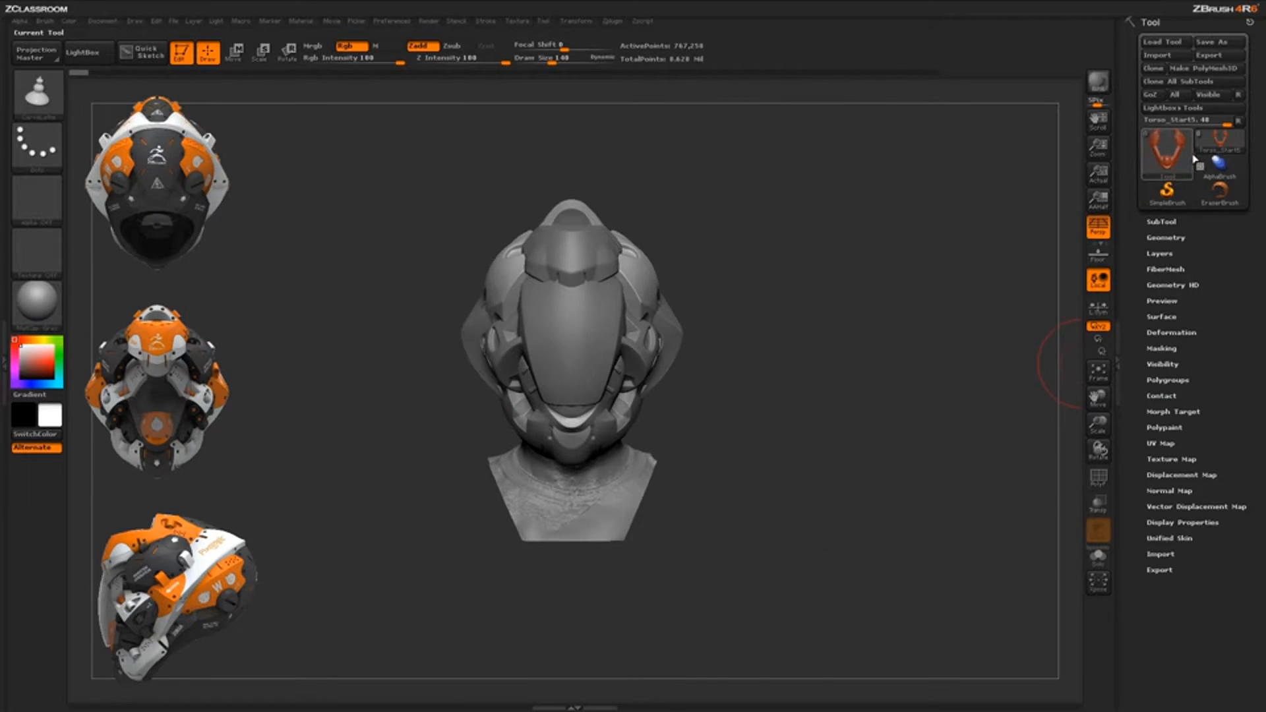
# Switch the active tool to a Plane3D mesh, centre it in view and show its polyframe
pyautogui.click(1222, 143)
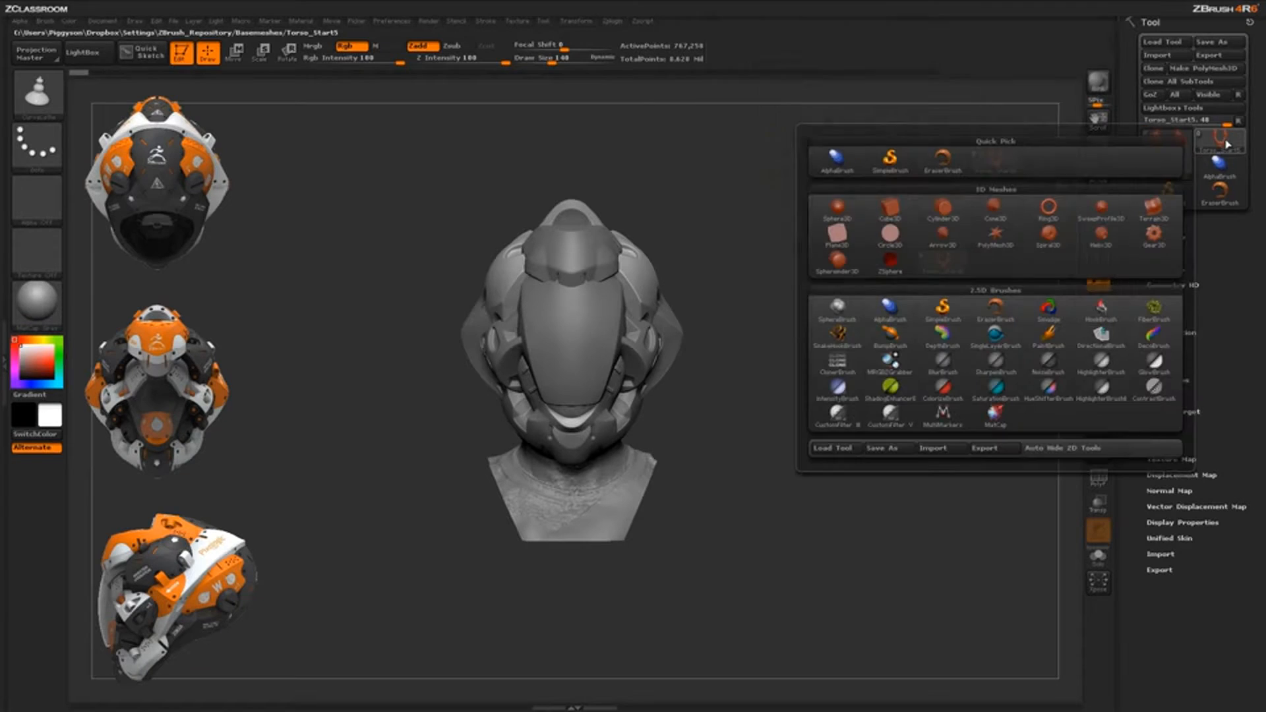
pyautogui.moveTo(845, 241)
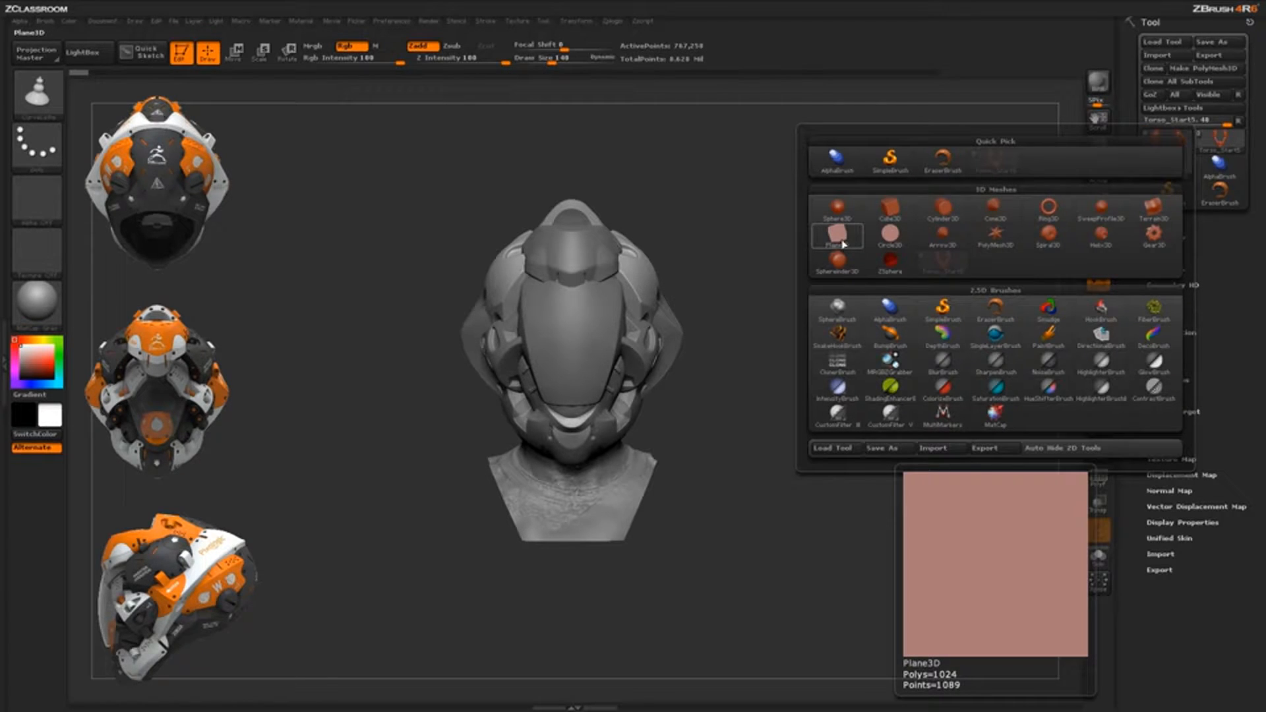
pyautogui.click(842, 241)
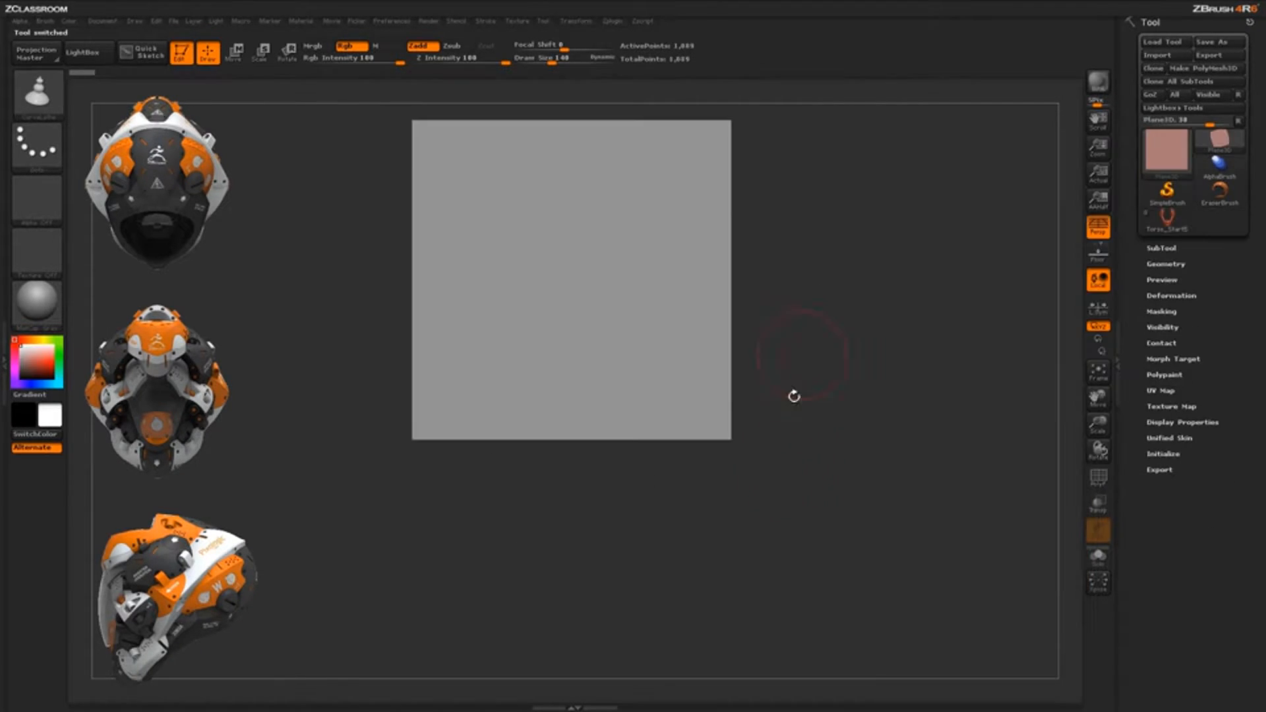
pyautogui.keyDown('alt'); pyautogui.moveTo(807, 460); pyautogui.dragTo(804, 546); pyautogui.keyUp('alt')
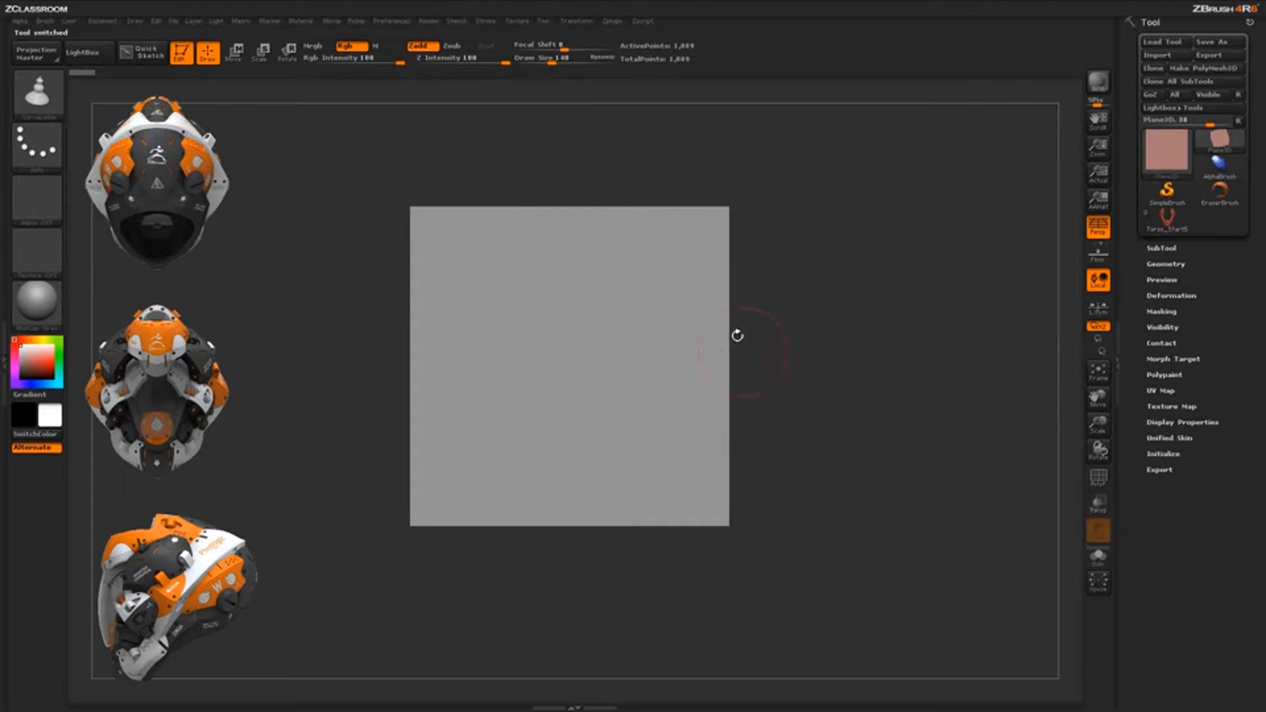
pyautogui.click(1098, 478)
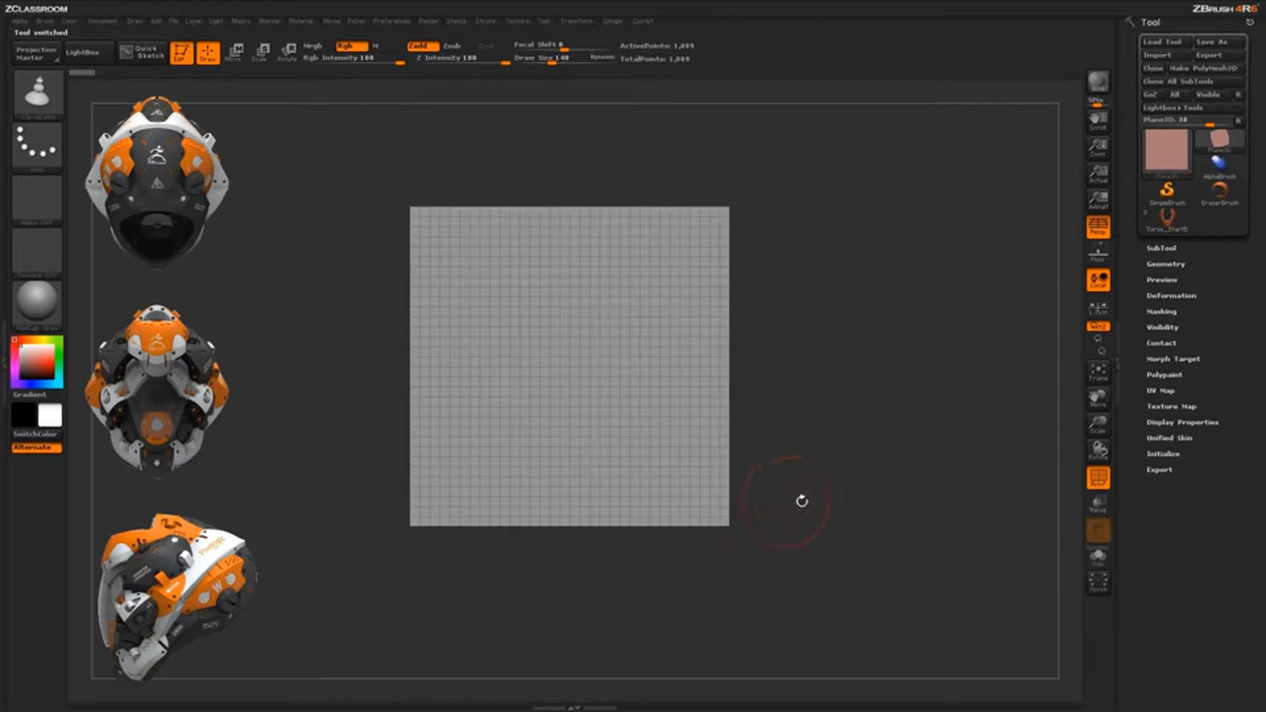
# Review the plane's Initialize settings, convert it to a PolyMesh3D and turn the polyframe off
pyautogui.click(1161, 454)
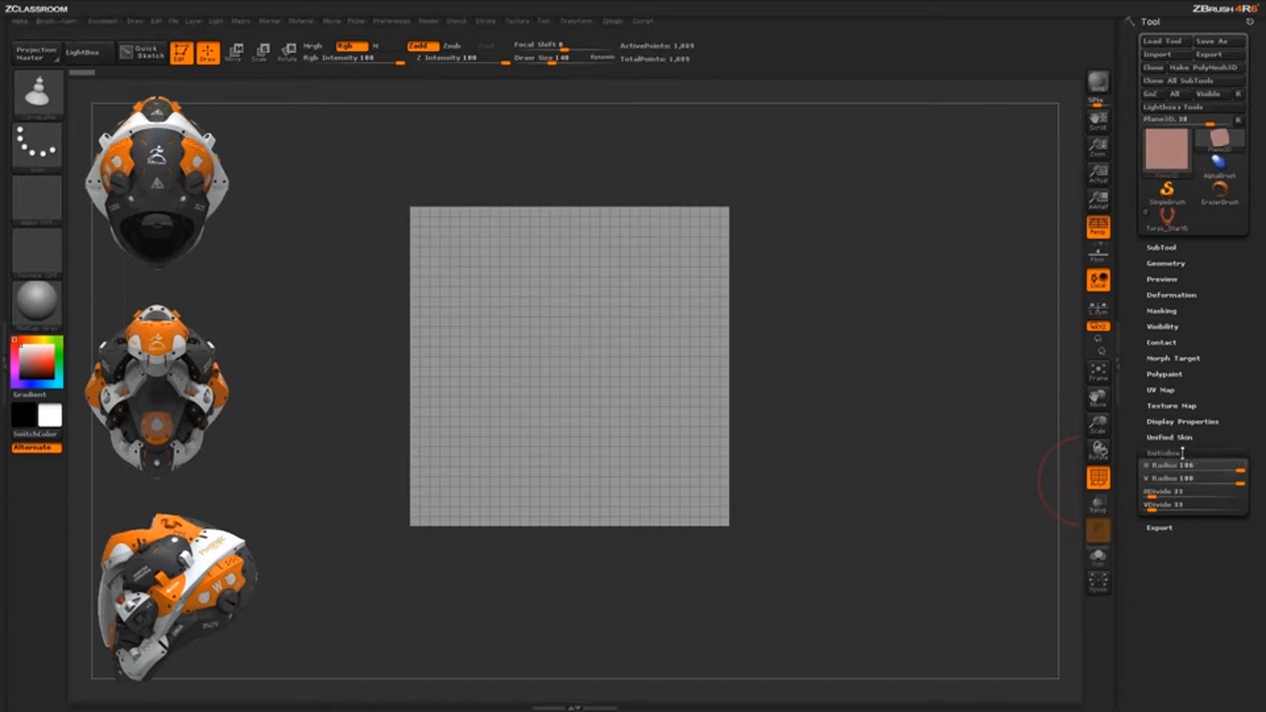
pyautogui.click(1179, 453)
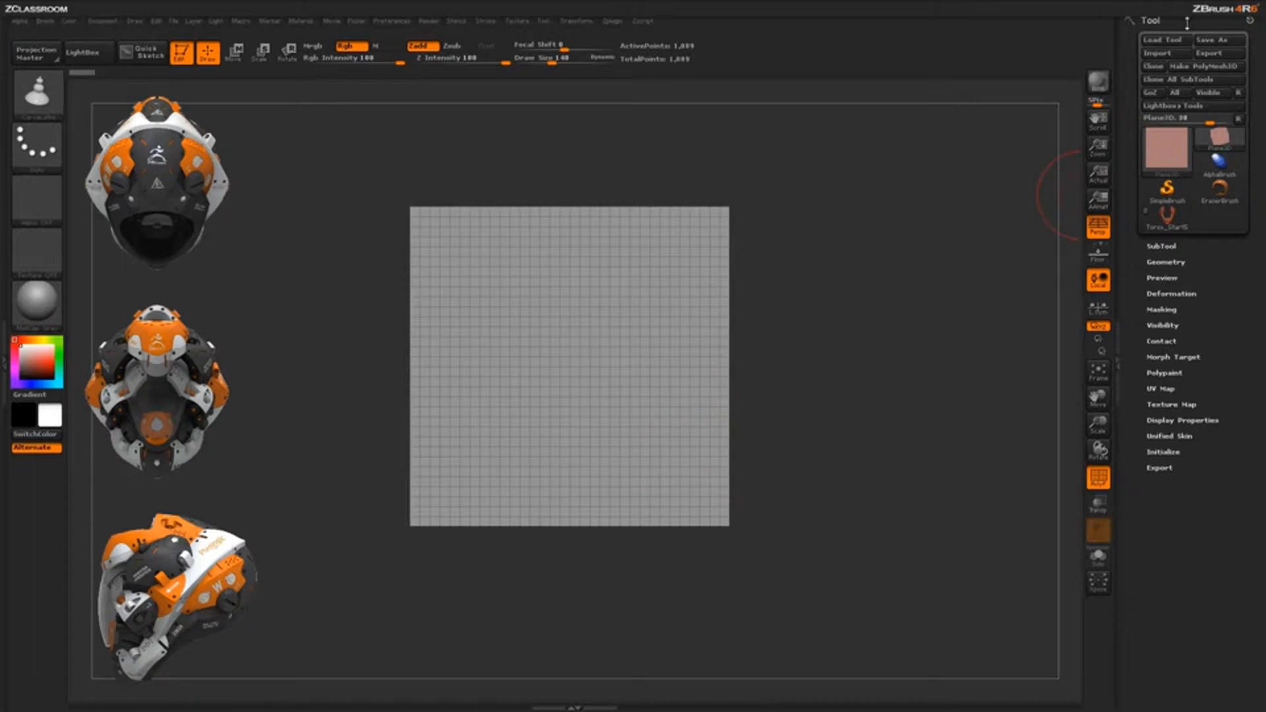
pyautogui.click(1215, 67)
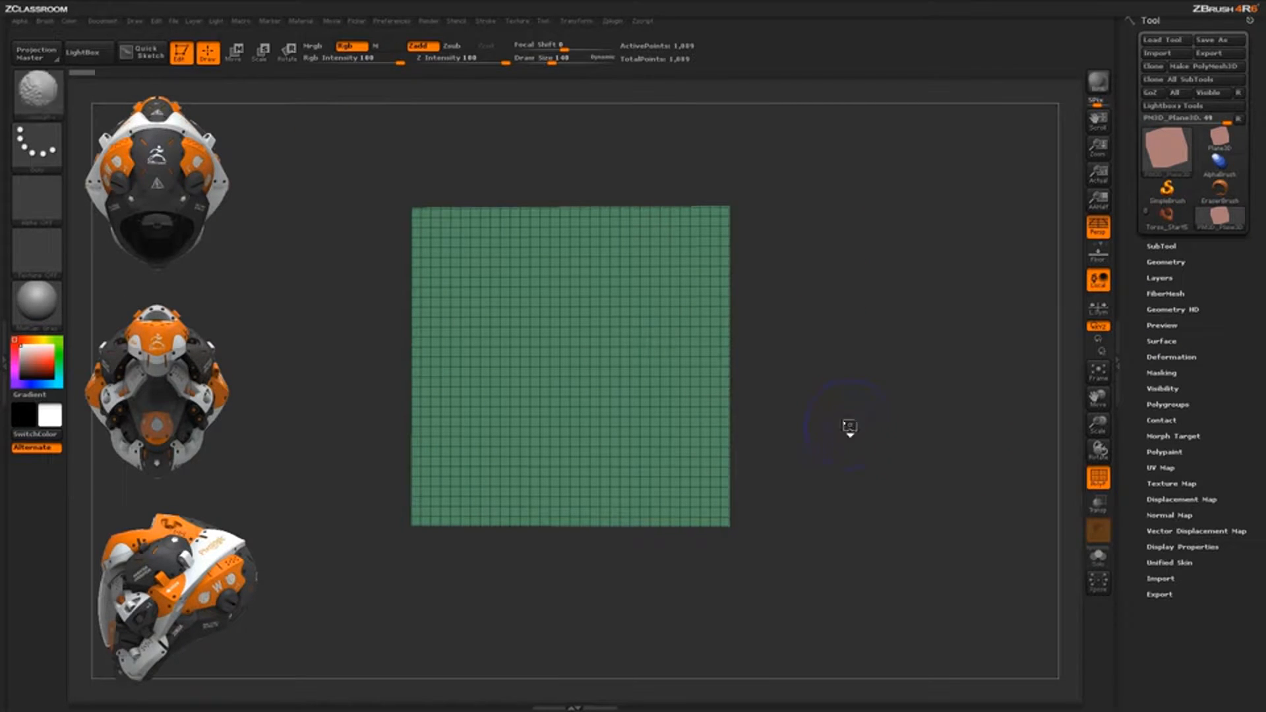
pyautogui.click(1097, 477)
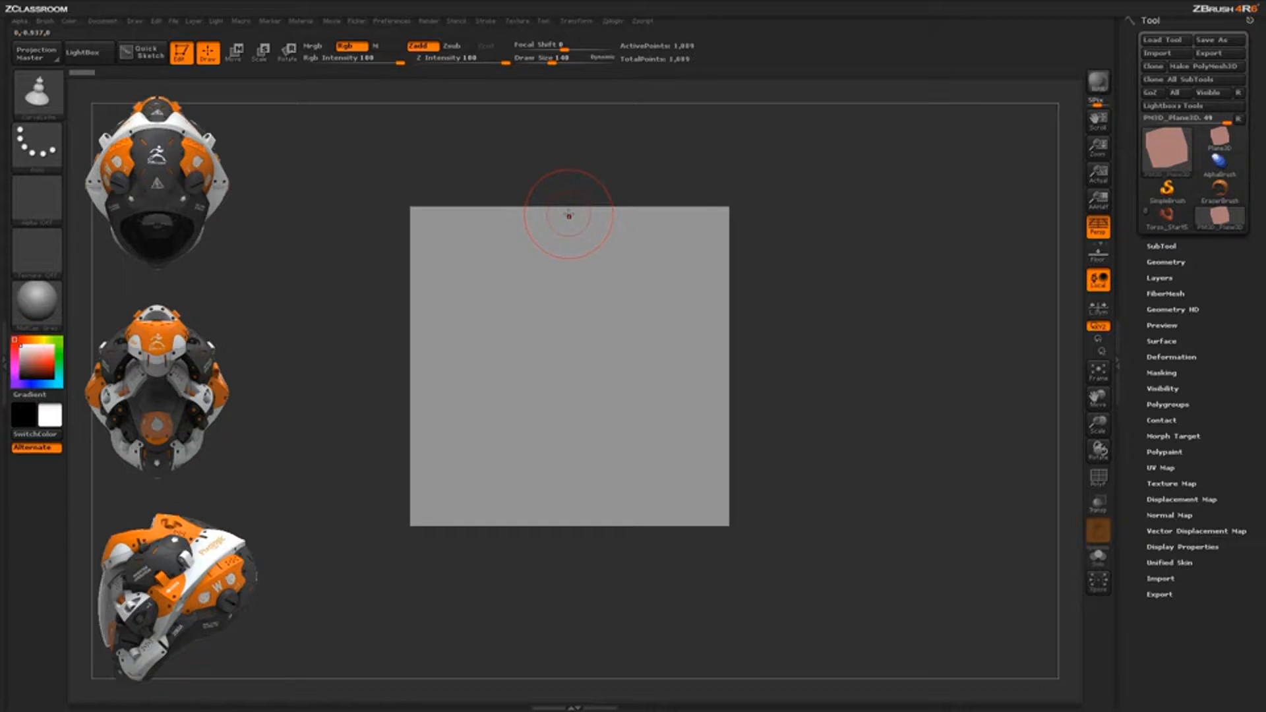
# Try a tall lathed oval on the plane, undo it, and lathe a wide bowl across the plane's upper half
pyautogui.moveTo(597, 261)
pyautogui.mouseDown()
pyautogui.moveTo(636, 316)
pyautogui.moveTo(643, 396)
pyautogui.moveTo(571, 502)
pyautogui.mouseUp()
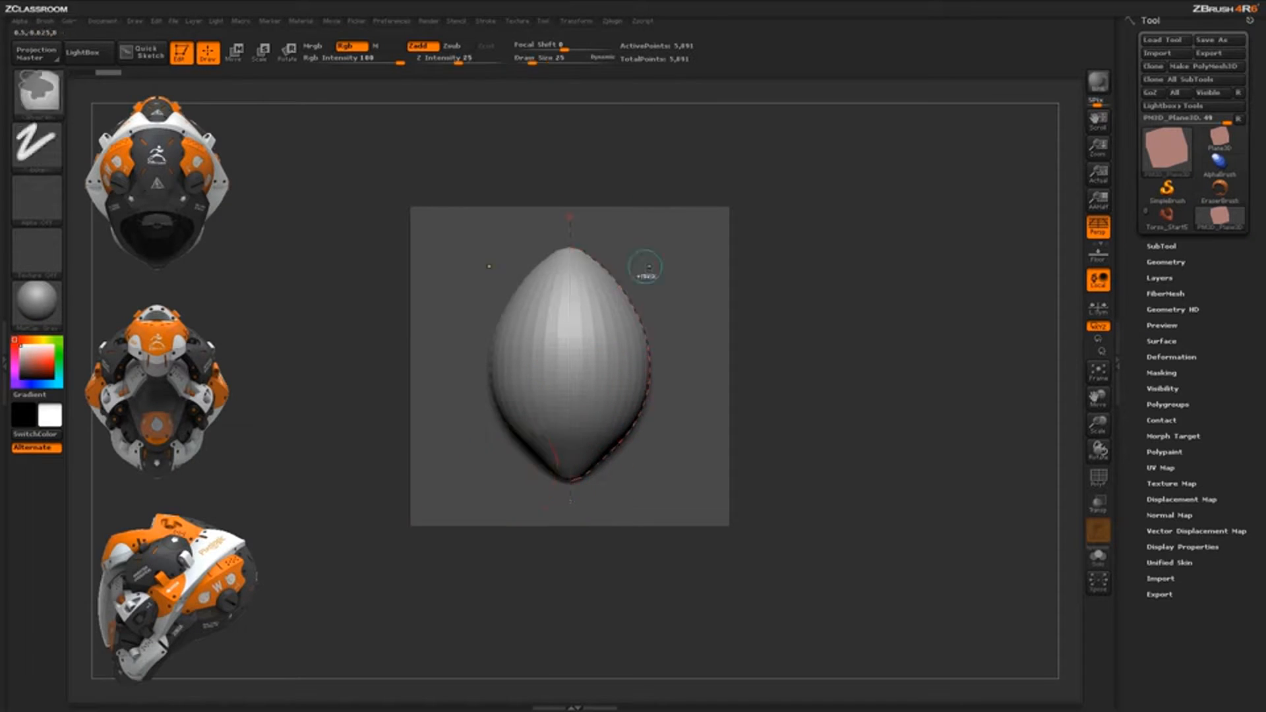
pyautogui.hotkey('ctrl', 'z')
pyautogui.moveTo(569, 217)
pyautogui.mouseDown()
pyautogui.moveTo(683, 231)
pyautogui.moveTo(686, 257)
pyautogui.moveTo(684, 295)
pyautogui.moveTo(650, 331)
pyautogui.moveTo(571, 344)
pyautogui.mouseUp()
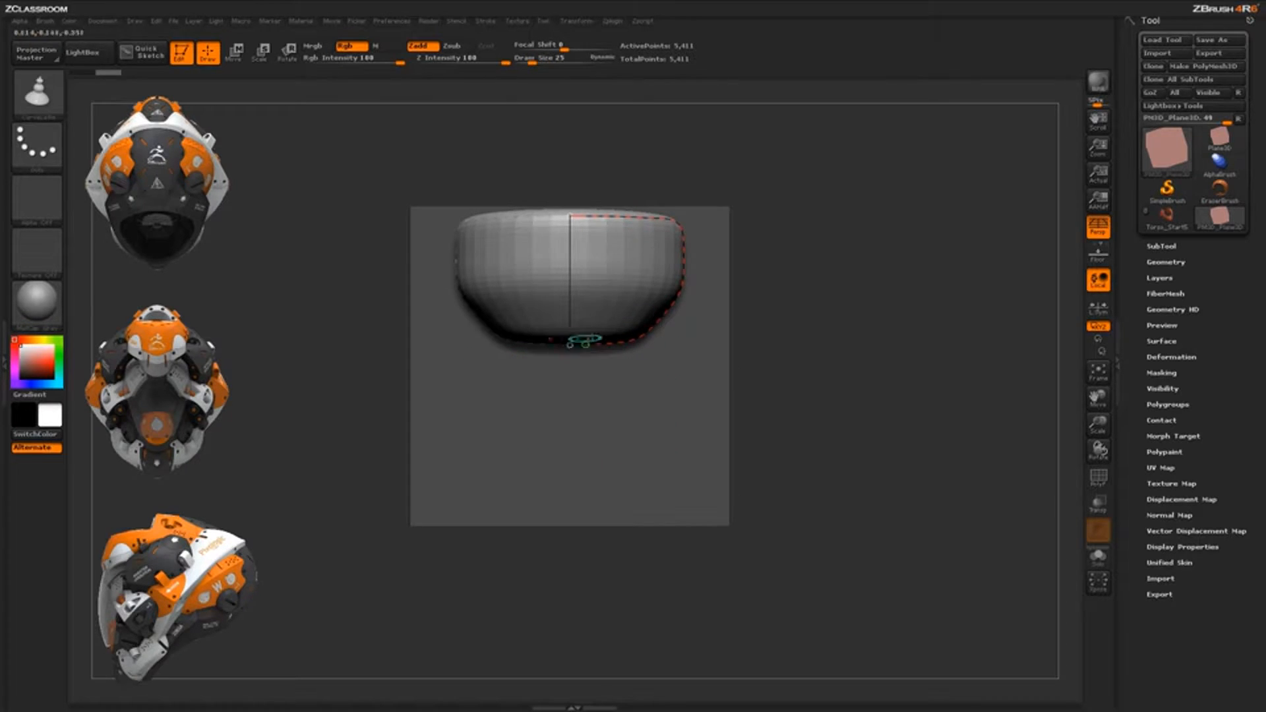
# Try to reshape the bowl's lower edge by pulling the lathe curve near its base
pyautogui.moveTo(647, 331); pyautogui.dragTo(631, 378)
pyautogui.hotkey('ctrl', 'z')
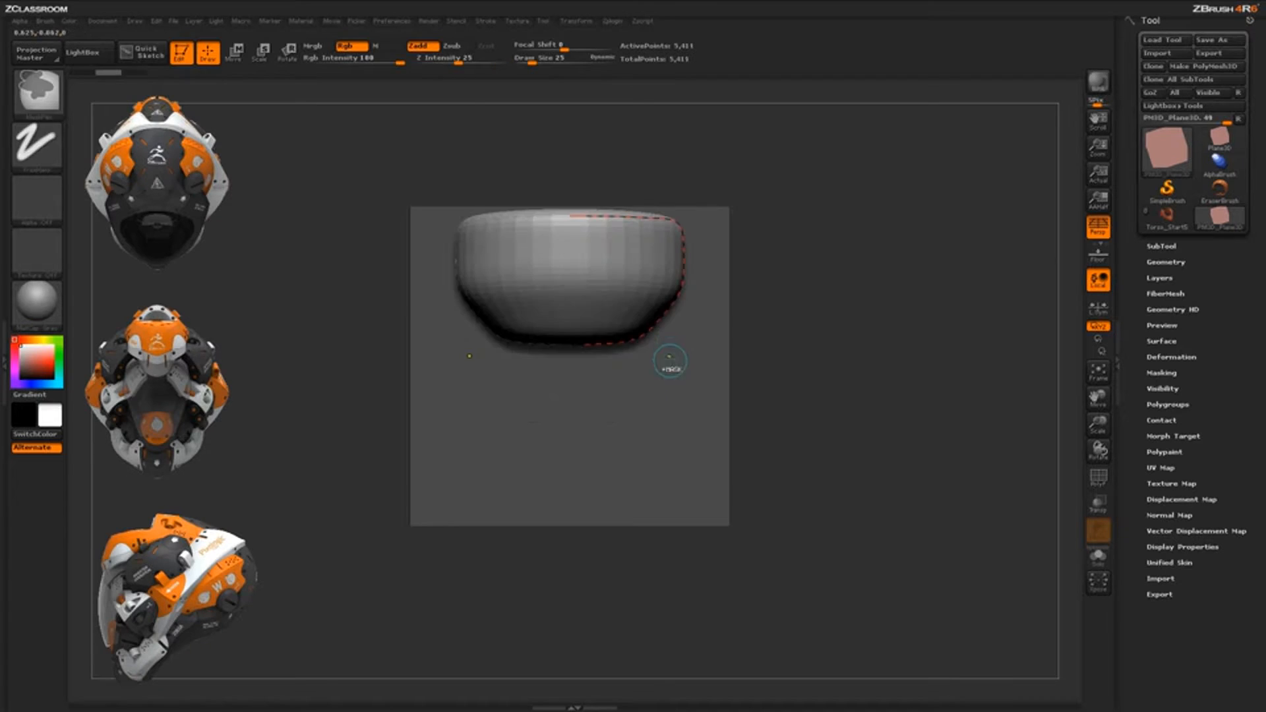
pyautogui.moveTo(652, 328); pyautogui.dragTo(679, 427)
pyautogui.hotkey('ctrl', 'z')
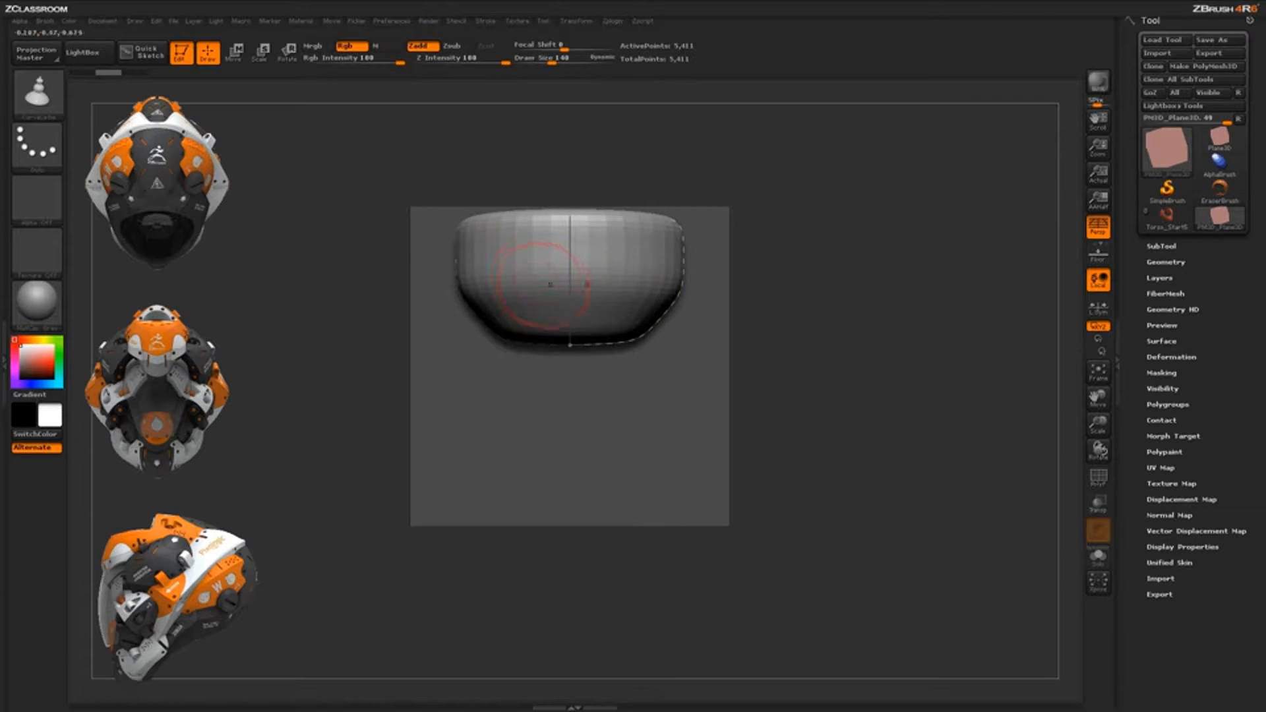
# Enable Lock Start and Lock End for the brush's curve
pyautogui.click(486, 21)
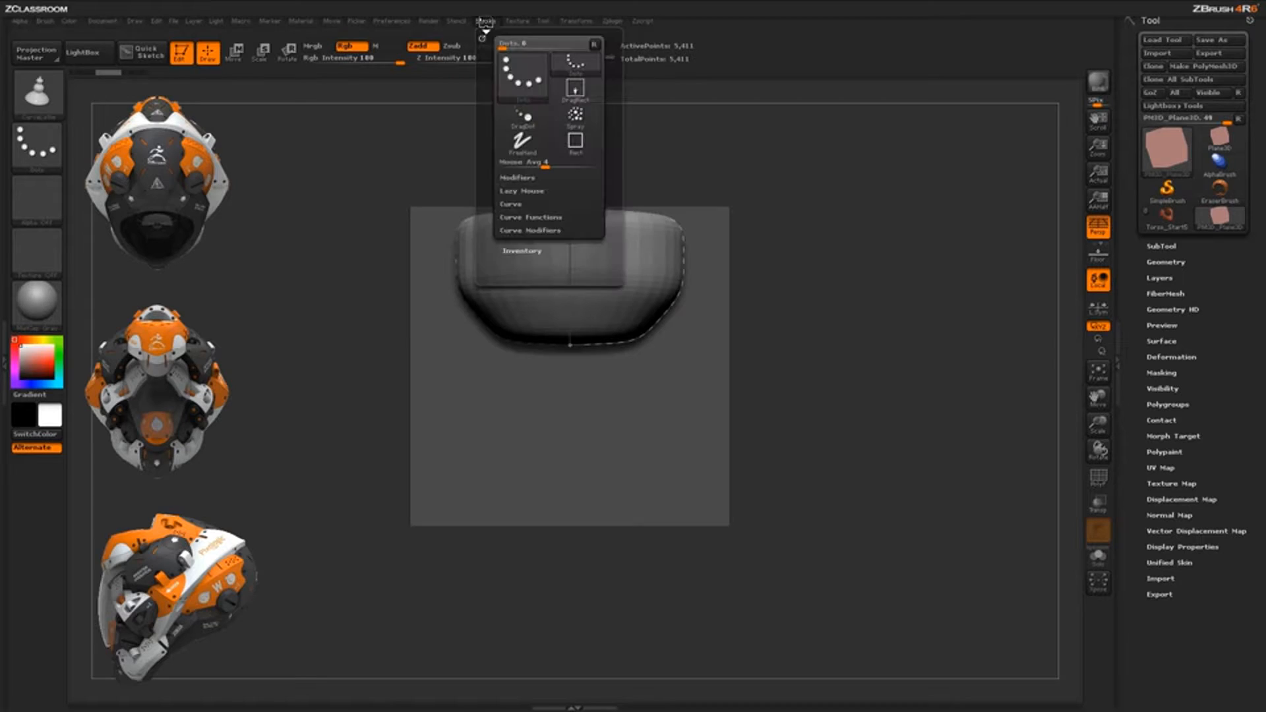
pyautogui.click(529, 205)
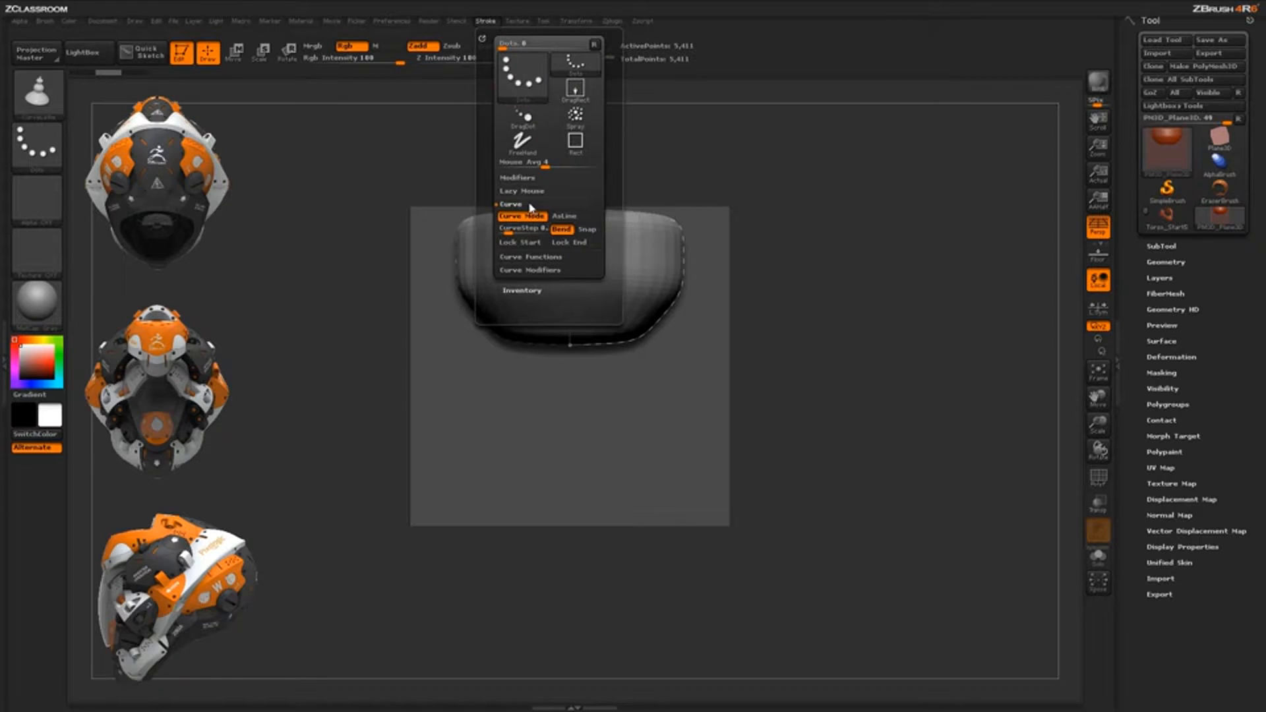
pyautogui.click(527, 242)
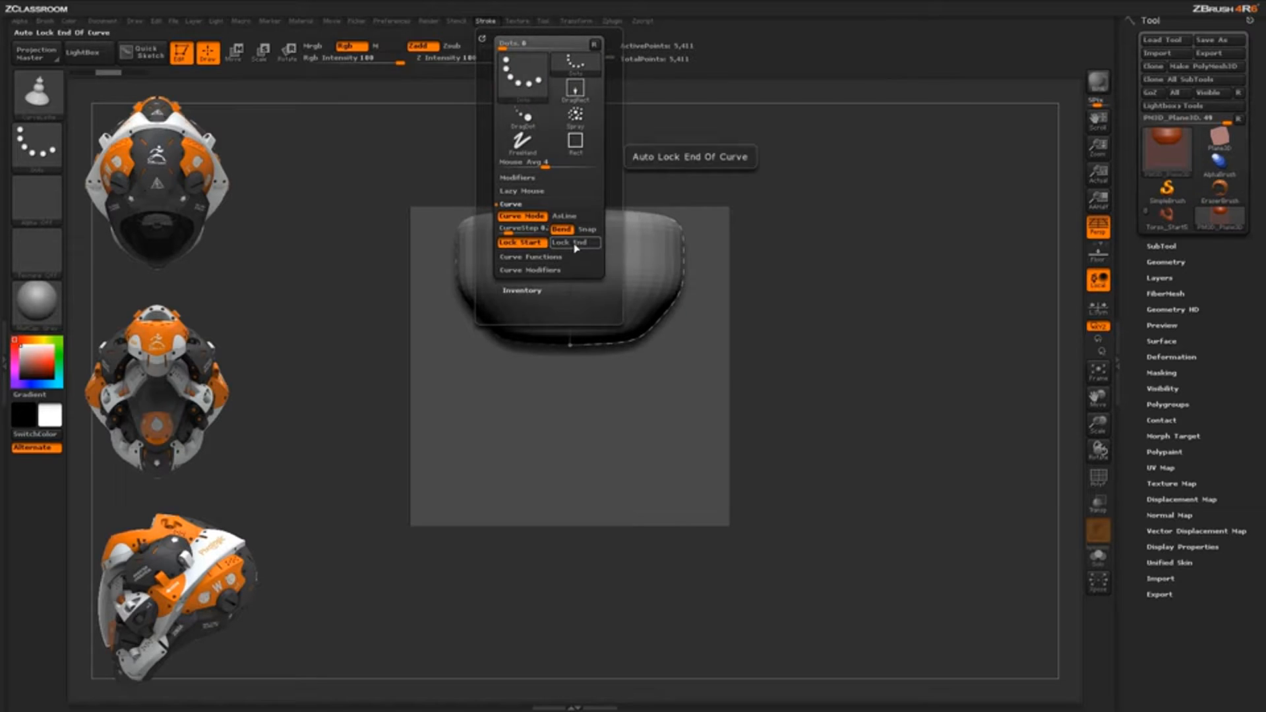
pyautogui.click(574, 242)
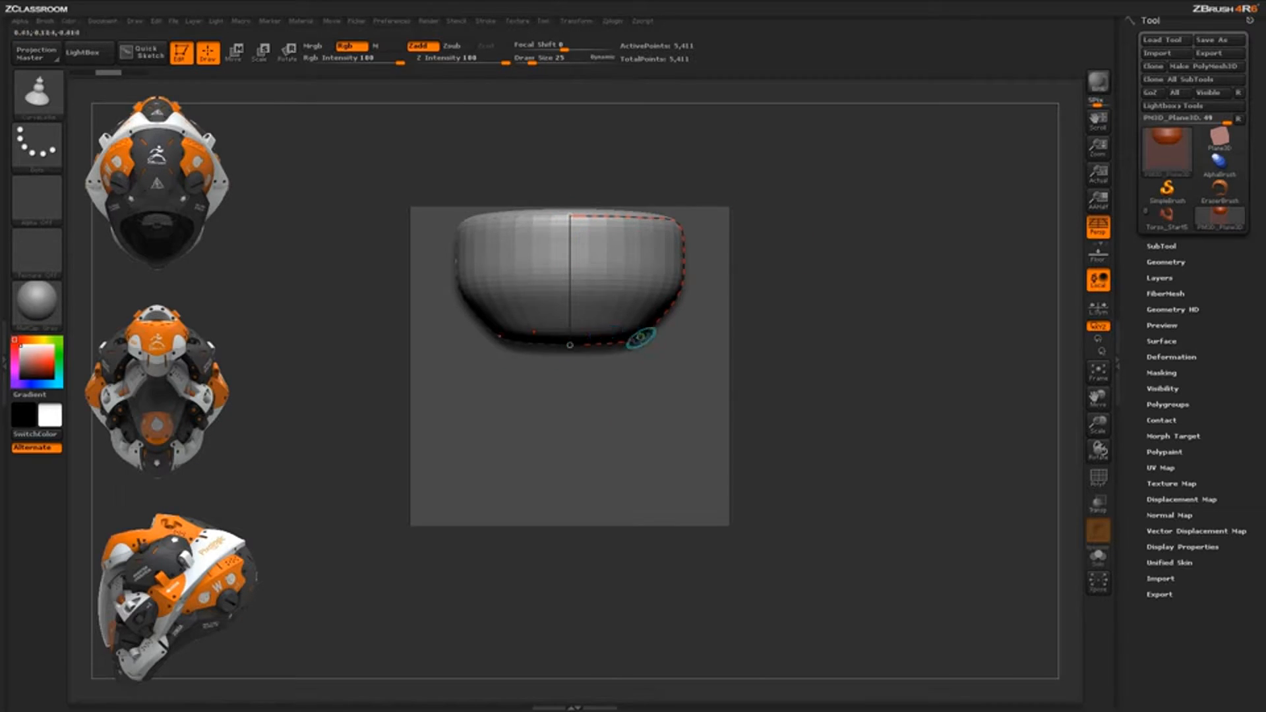
# Nudge the bowl's side profile outward along the lathe curve, forming a crisper edge above the rounded base
pyautogui.click(682, 288)
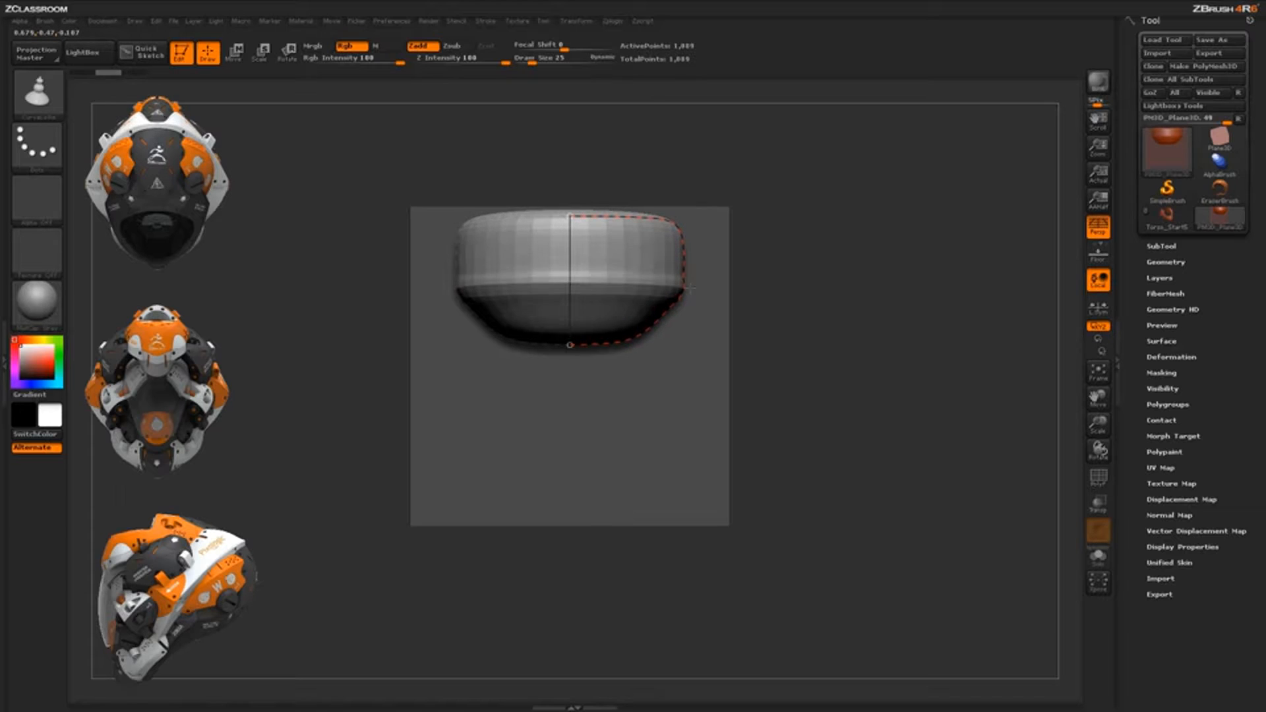
pyautogui.click(682, 221)
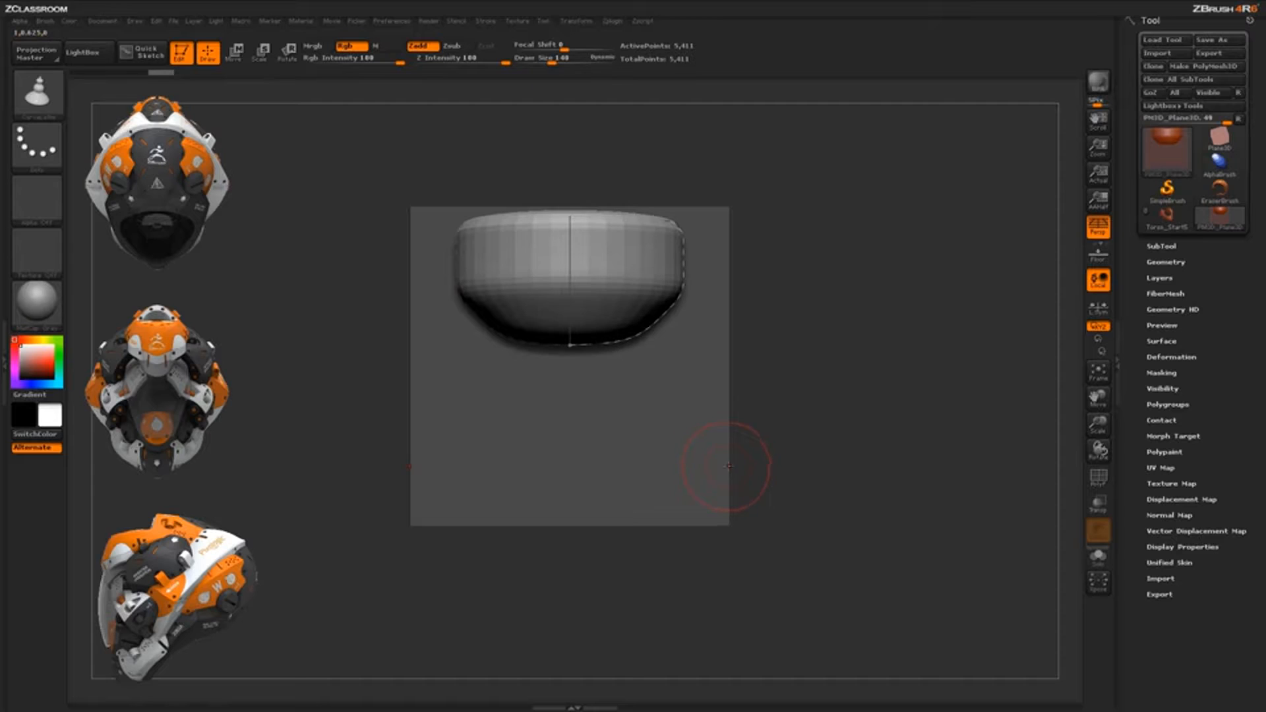
pyautogui.press('[')
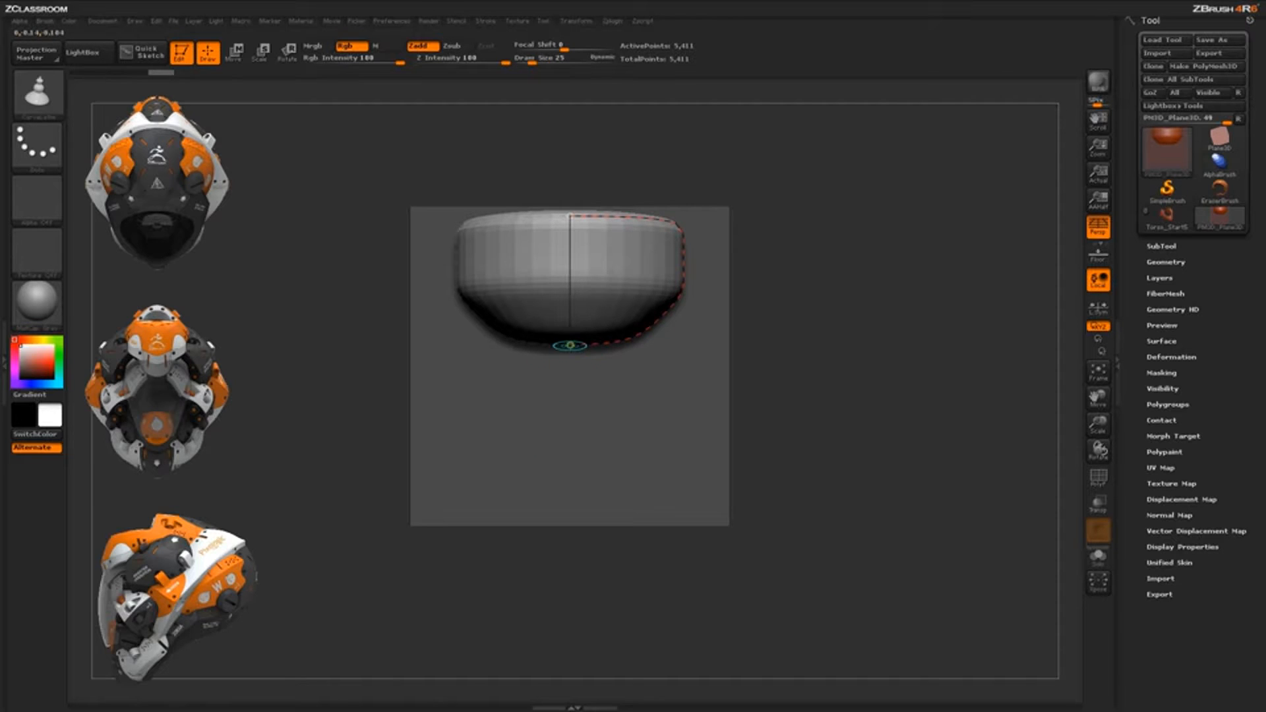
pyautogui.moveTo(570, 345)
pyautogui.mouseDown()
pyautogui.moveTo(584, 361)
pyautogui.moveTo(575, 352)
pyautogui.mouseUp()
pyautogui.hotkey('ctrl', 'z')
pyautogui.moveTo(663, 315); pyautogui.dragTo(690, 286)
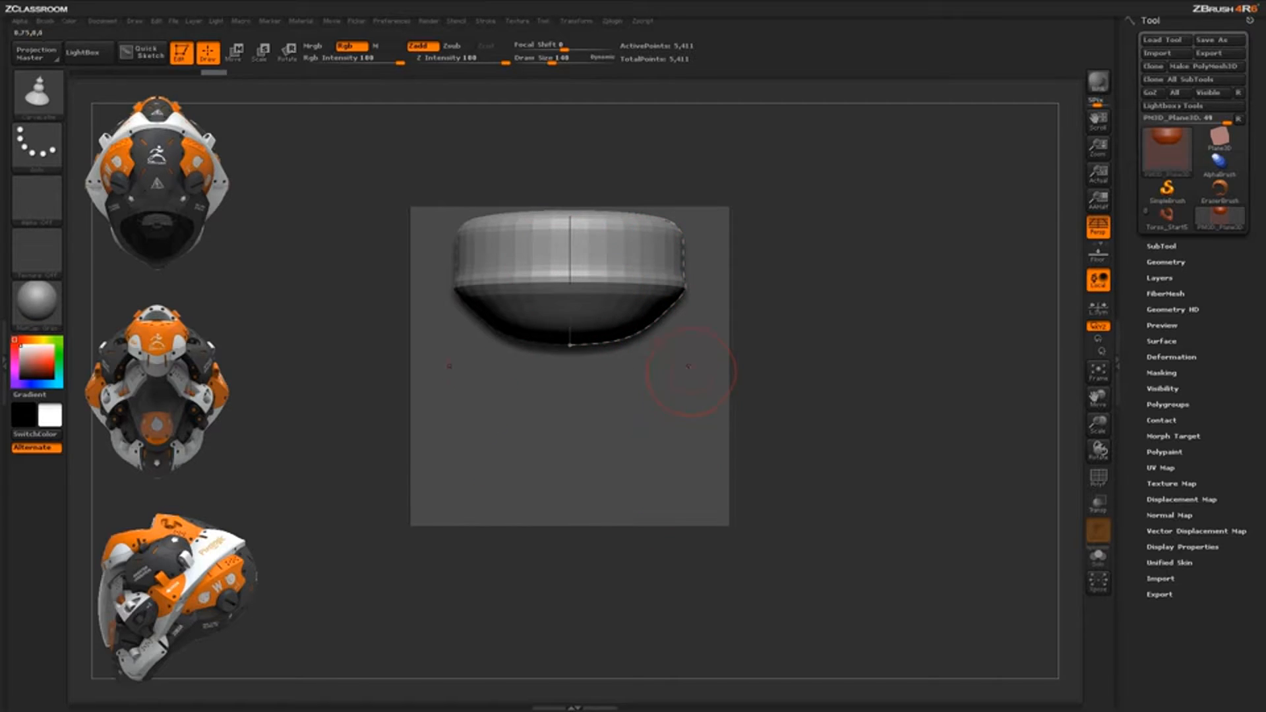
# Turn off perspective and set the curve editing Draw Size to 15
pyautogui.click(1098, 227)
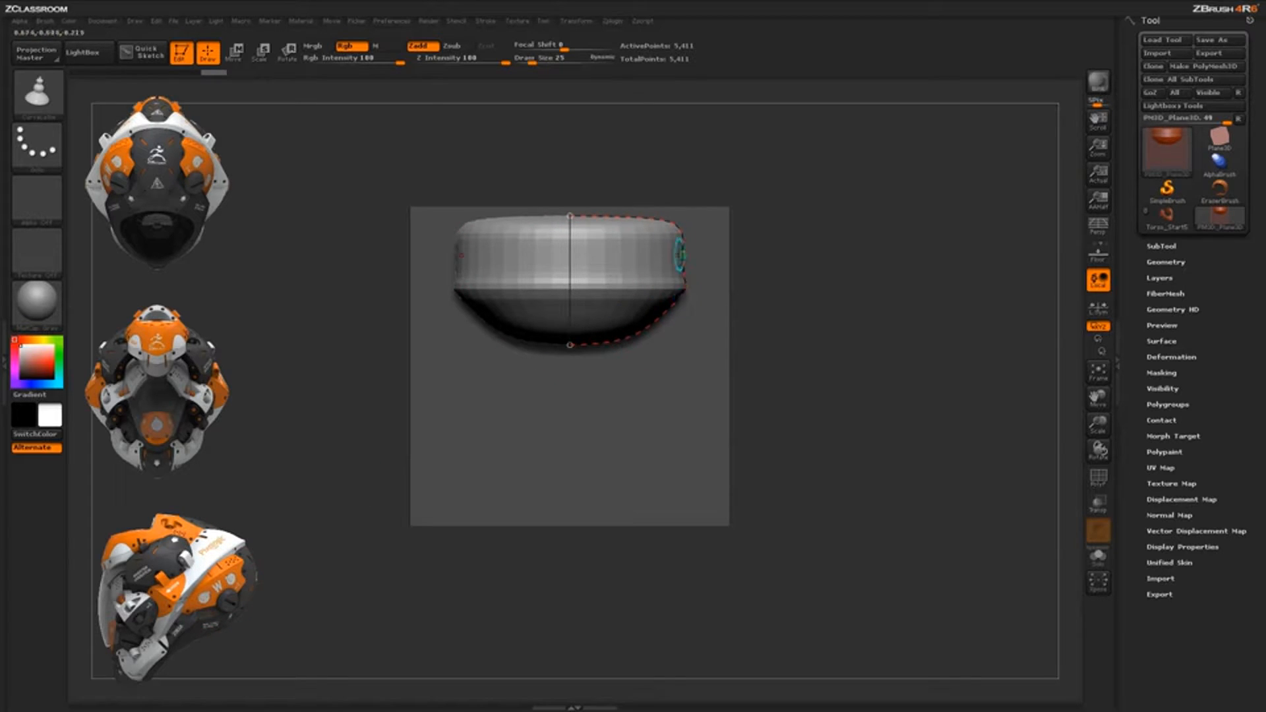
pyautogui.press('space')
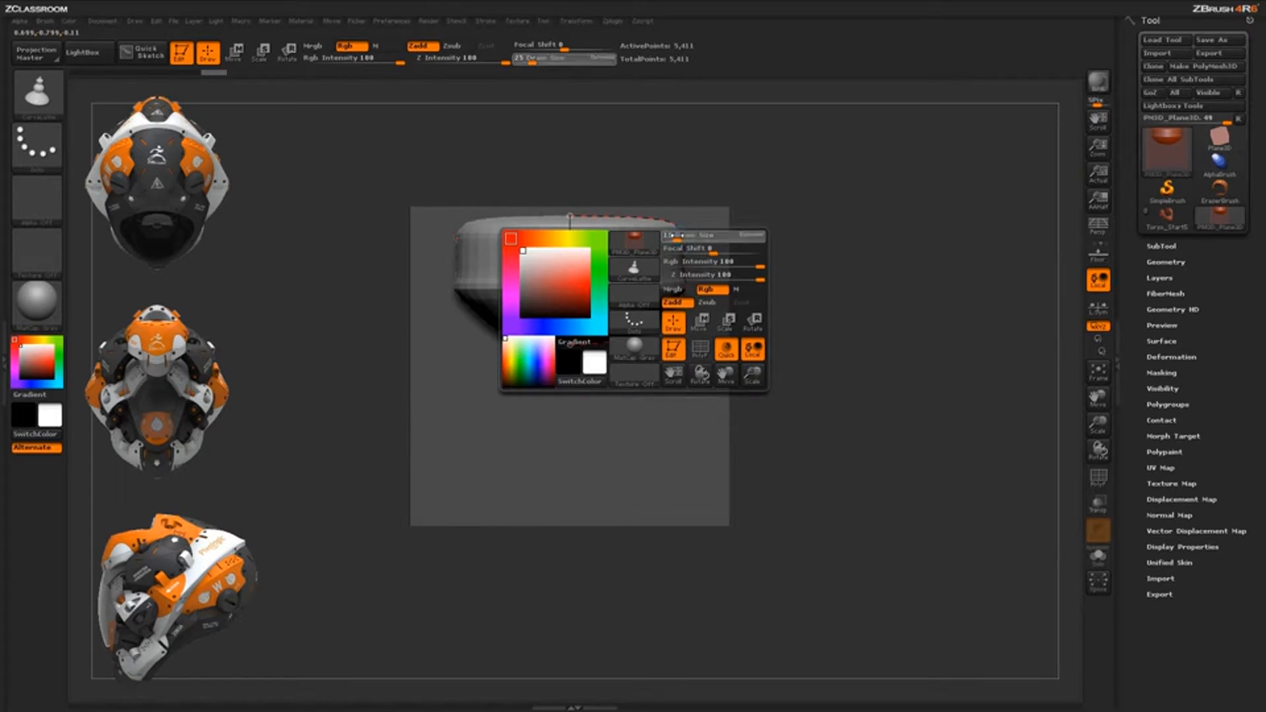
pyautogui.moveTo(675, 236); pyautogui.dragTo(671, 235)
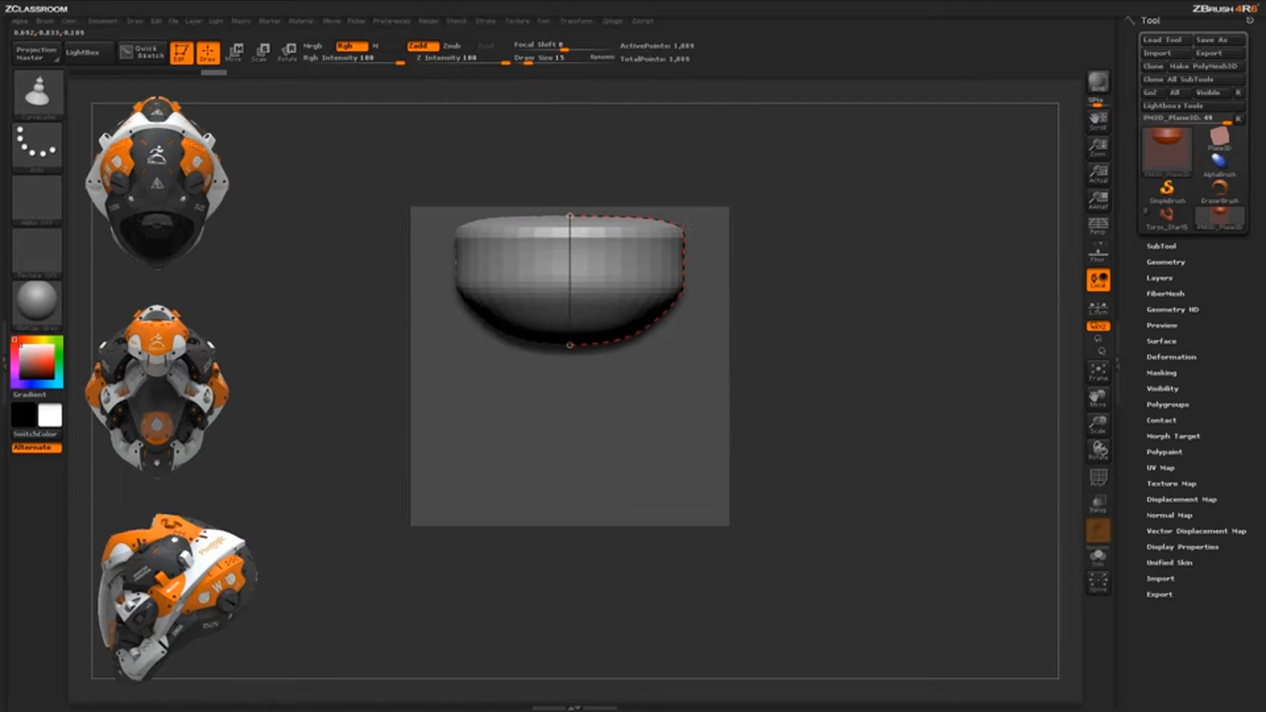
# Refine the upper and lower corners of the bowl's side wall with small tweaks to the lathe curve
pyautogui.moveTo(683, 291)
pyautogui.mouseDown()
pyautogui.moveTo(685, 267)
pyautogui.moveTo(686, 291)
pyautogui.mouseUp()
pyautogui.moveTo(678, 230); pyautogui.dragTo(686, 220)
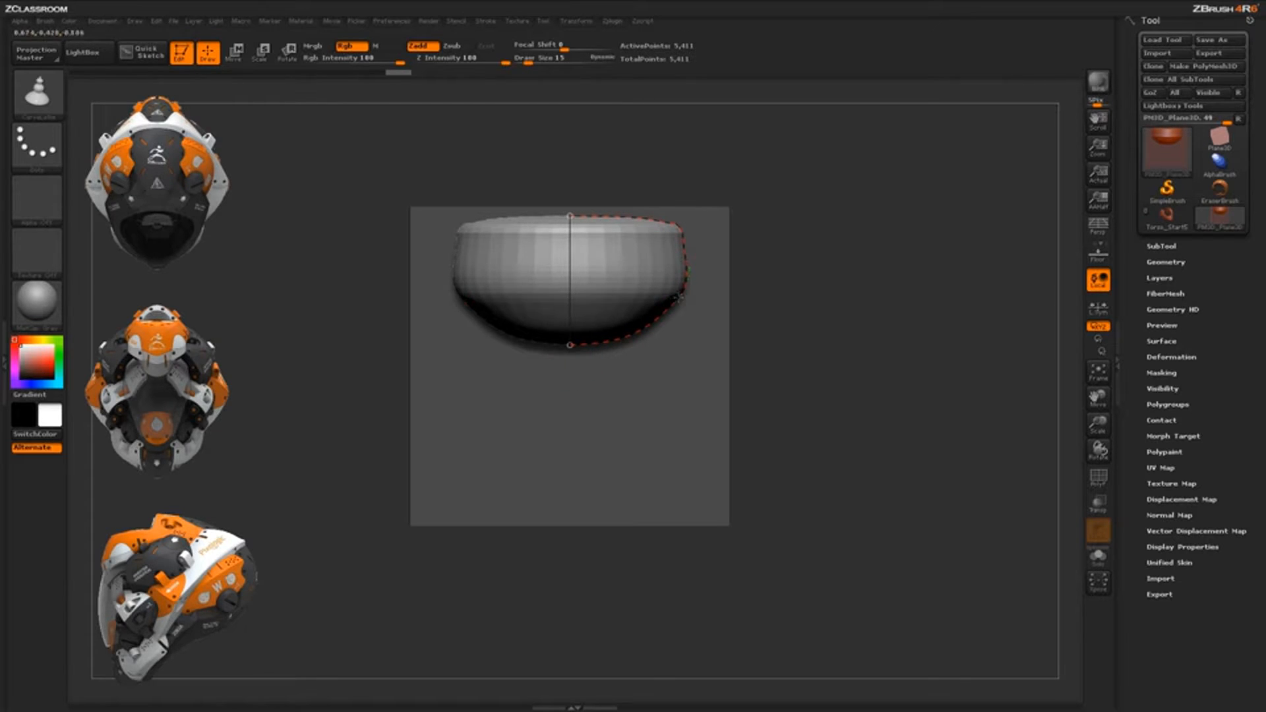
pyautogui.moveTo(683, 290)
pyautogui.mouseDown()
pyautogui.moveTo(684, 224)
pyautogui.moveTo(680, 293)
pyautogui.moveTo(685, 281)
pyautogui.mouseUp()
pyautogui.moveTo(683, 232); pyautogui.dragTo(679, 226)
pyautogui.moveTo(684, 288)
pyautogui.keyDown('shift'); pyautogui.mouseDown()
pyautogui.moveTo(682, 228)
pyautogui.moveTo(681, 279)
pyautogui.mouseUp(); pyautogui.keyUp('shift')
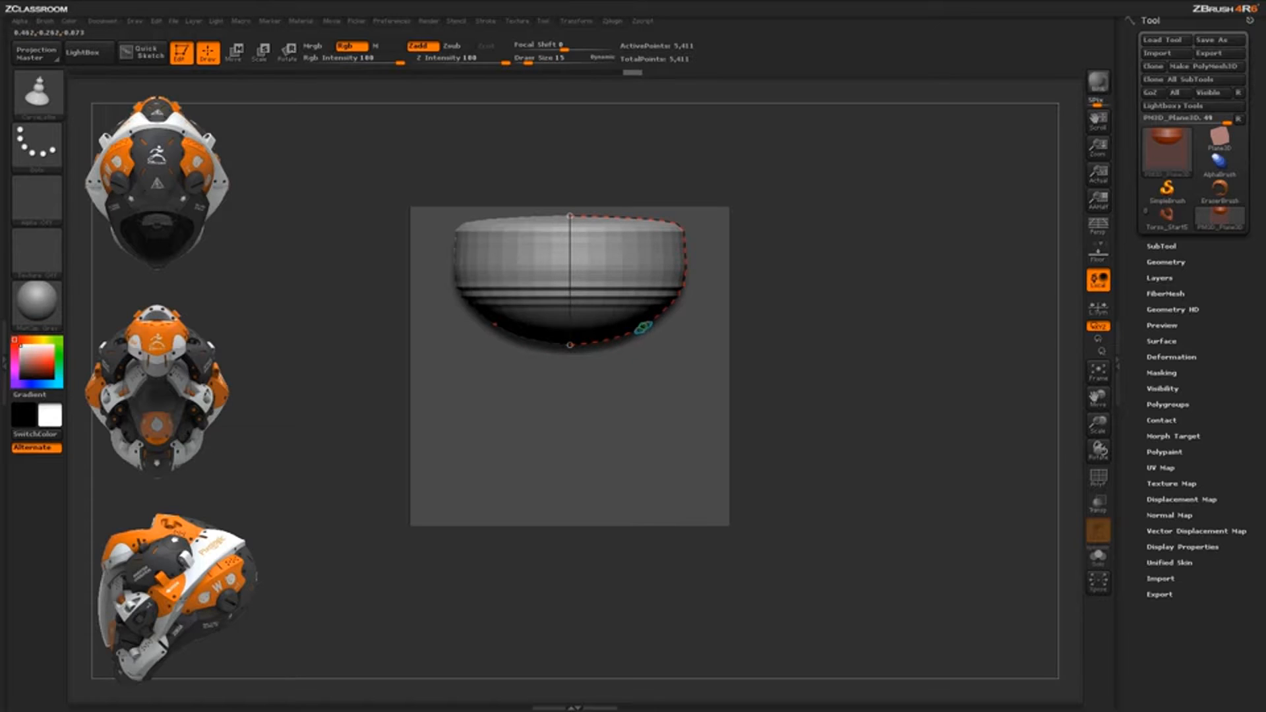
# Reshape the bowl's rounded underside into a flat base with sloping sides using the lathe curve
pyautogui.moveTo(644, 327)
pyautogui.mouseDown()
pyautogui.moveTo(652, 370)
pyautogui.moveTo(633, 333)
pyautogui.moveTo(642, 360)
pyautogui.mouseUp()
pyautogui.moveTo(664, 302); pyautogui.dragTo(682, 226)
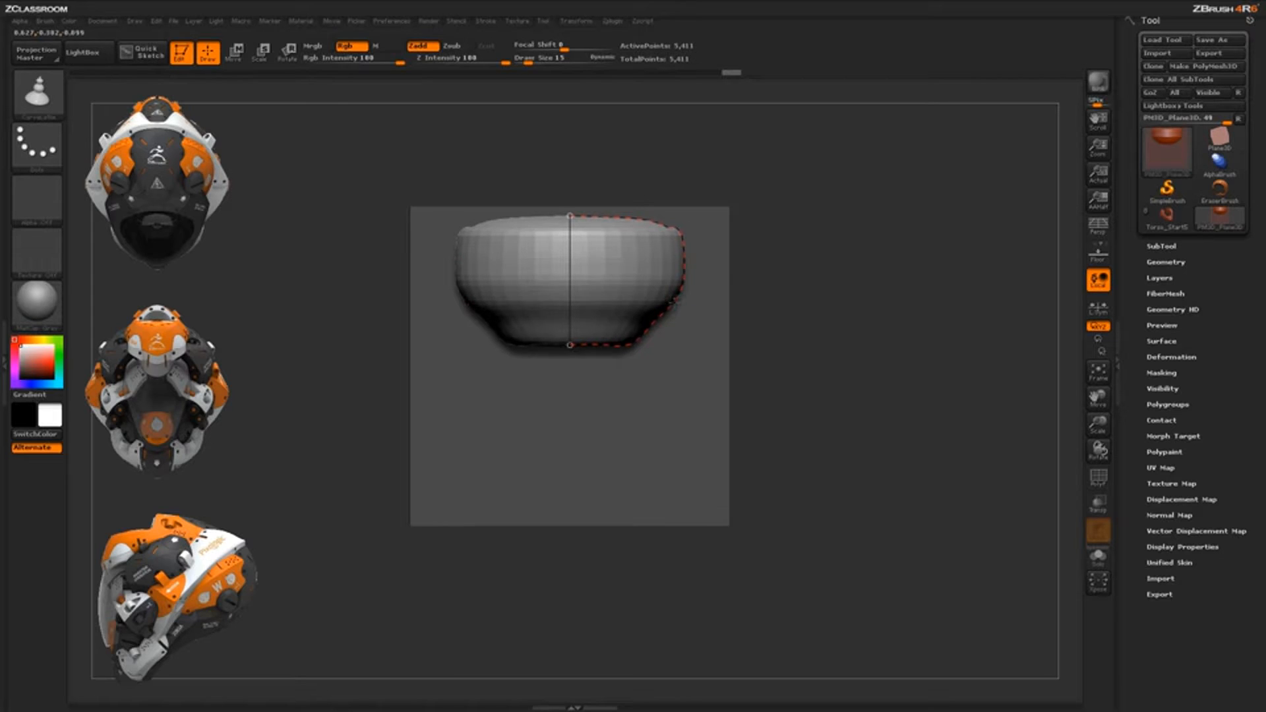
pyautogui.moveTo(677, 300); pyautogui.dragTo(678, 300)
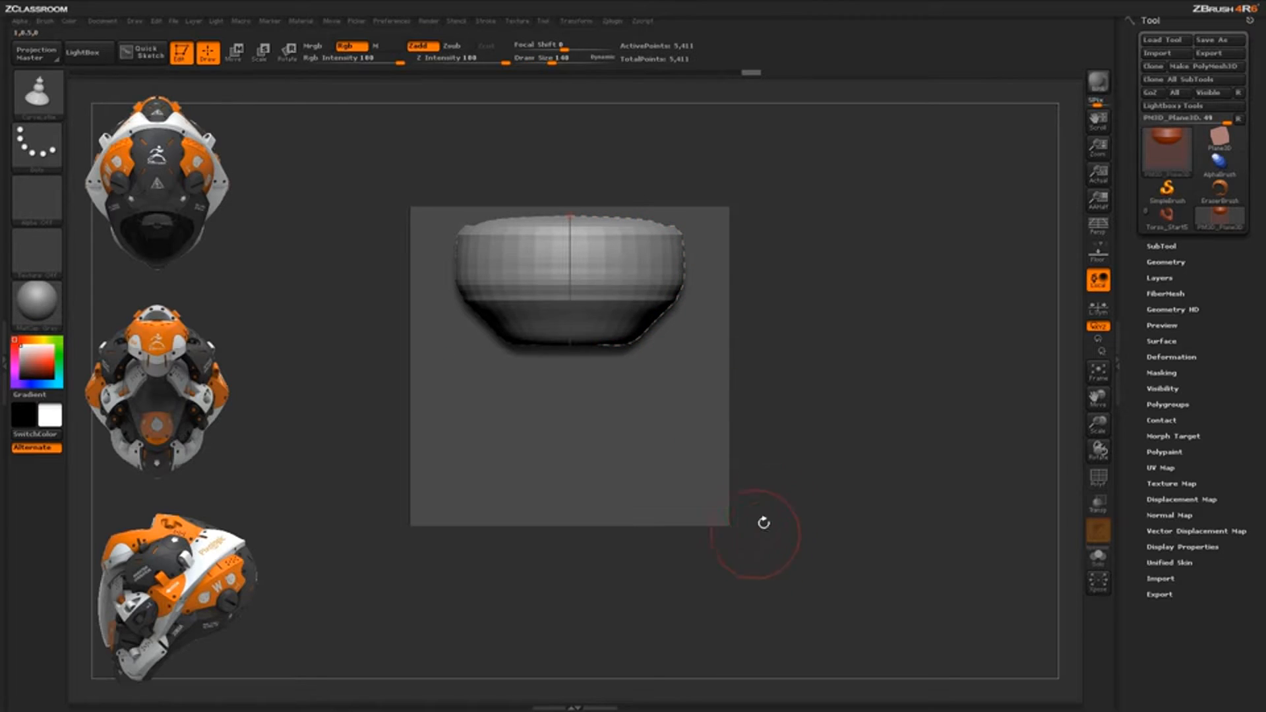
# Examine the lathed bowl and the plane from several angles, then return to the front view
pyautogui.moveTo(818, 440)
pyautogui.mouseDown()
pyautogui.moveTo(822, 387)
pyautogui.moveTo(871, 328)
pyautogui.moveTo(876, 377)
pyautogui.moveTo(824, 439)
pyautogui.mouseUp()
pyautogui.moveTo(816, 339); pyautogui.dragTo(766, 393)
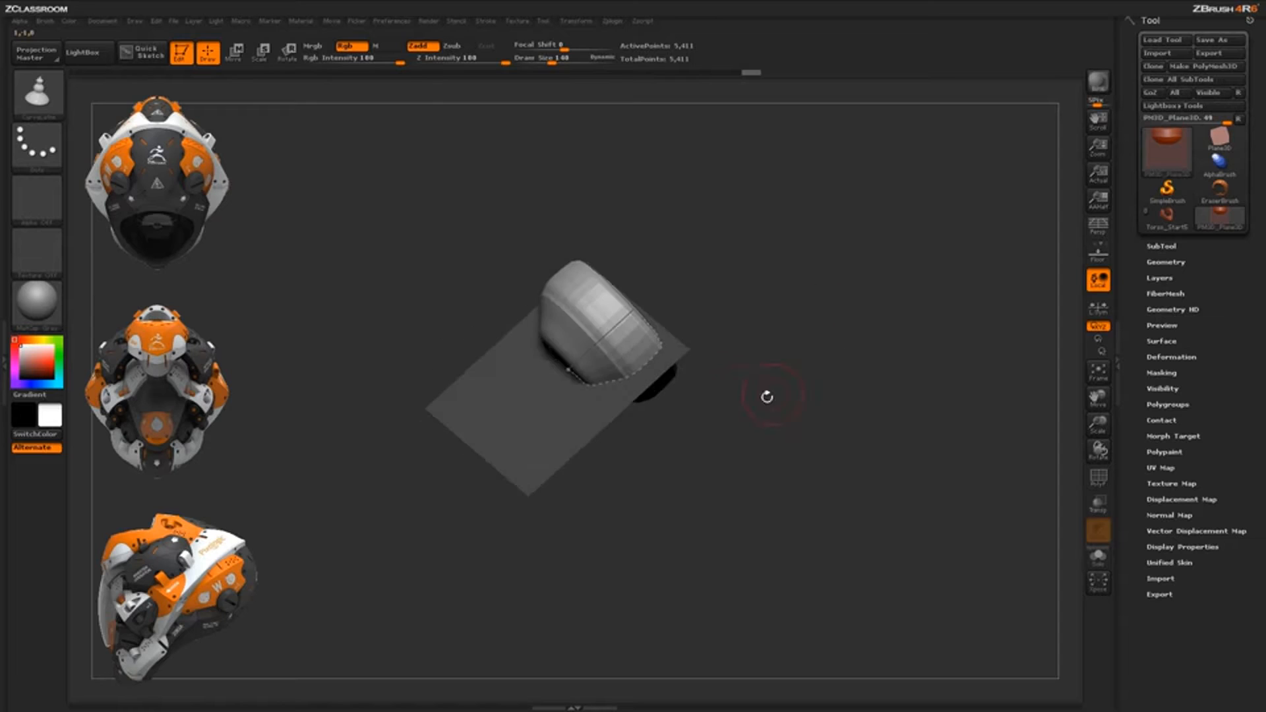
pyautogui.moveTo(775, 343); pyautogui.dragTo(772, 414)
pyautogui.moveTo(747, 334); pyautogui.dragTo(735, 317)
pyautogui.keyDown('alt'); pyautogui.moveTo(735, 316); pyautogui.dragTo(725, 352); pyautogui.keyUp('alt')
pyautogui.moveTo(776, 440)
pyautogui.mouseDown()
pyautogui.moveTo(771, 417)
pyautogui.moveTo(780, 443)
pyautogui.moveTo(750, 413)
pyautogui.moveTo(838, 330)
pyautogui.moveTo(805, 423)
pyautogui.moveTo(776, 438)
pyautogui.moveTo(761, 488)
pyautogui.mouseUp()
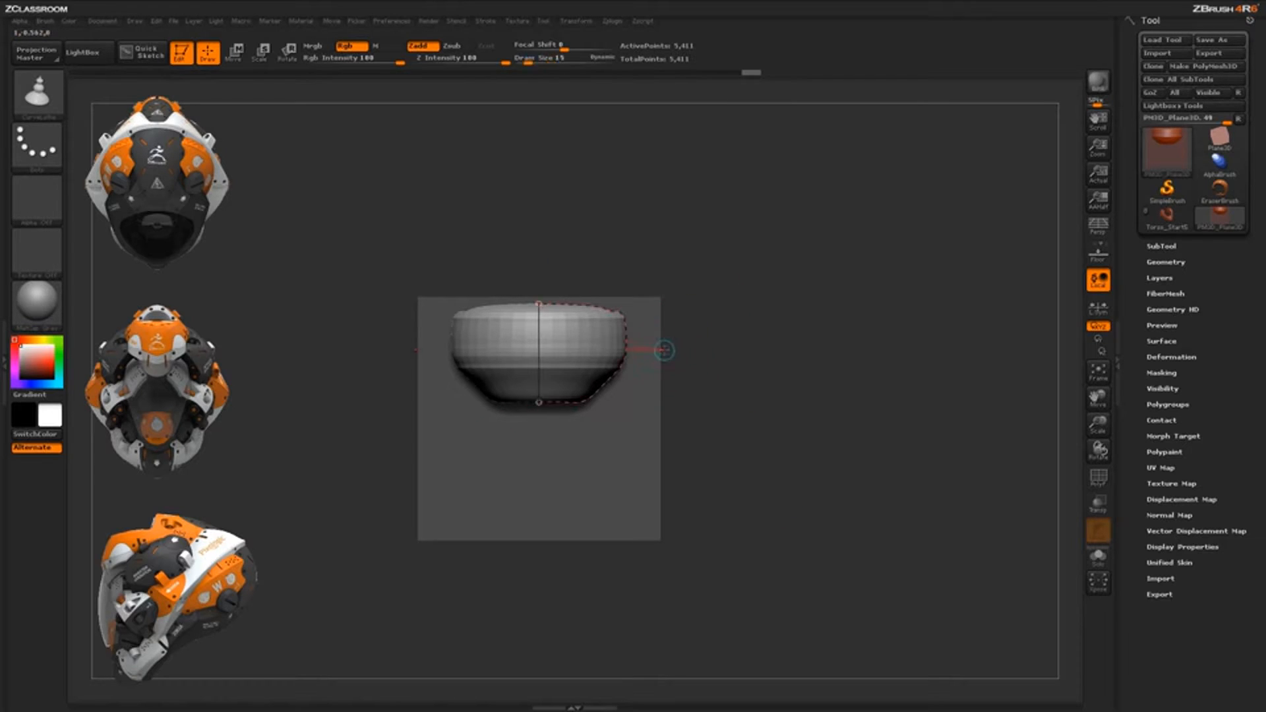
pyautogui.keyDown('alt'); pyautogui.moveTo(753, 317); pyautogui.dragTo(776, 336); pyautogui.keyUp('alt')
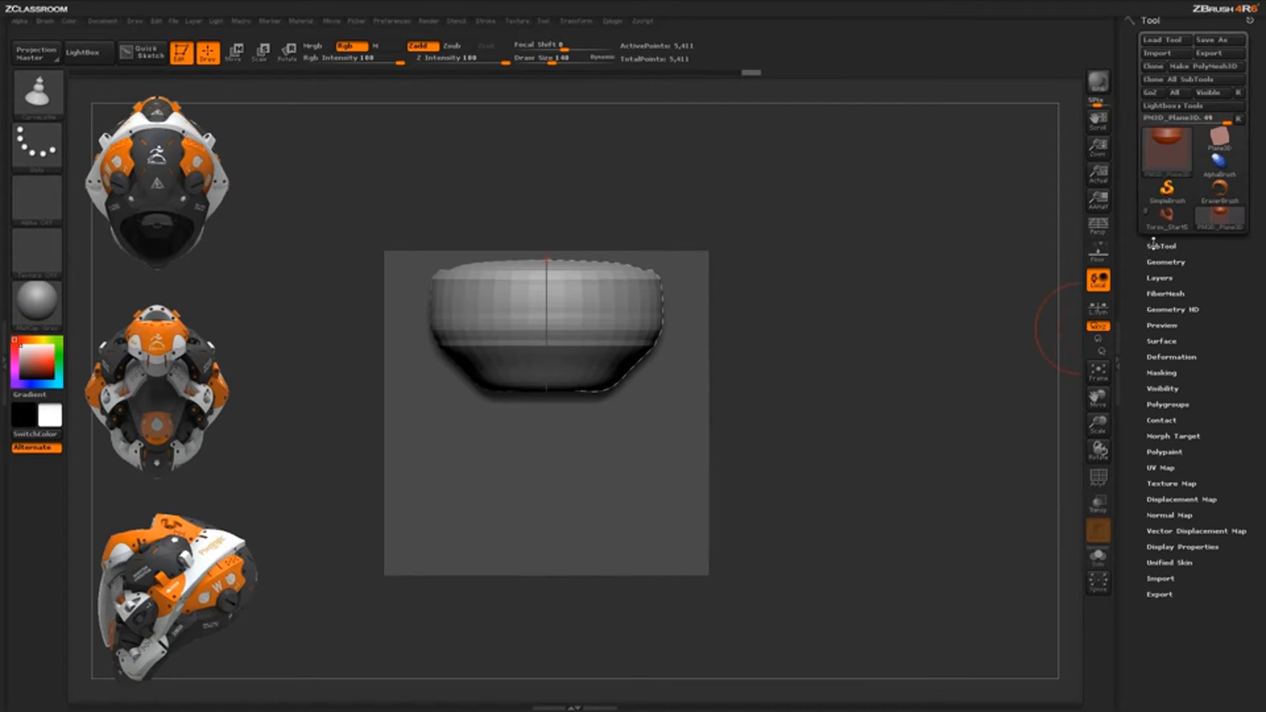
# Split the unmasked lathed bowl from the plane into a separate subtool using Split Unmasked Points
pyautogui.click(1160, 246)
pyautogui.scroll(-3, 1130, 588)
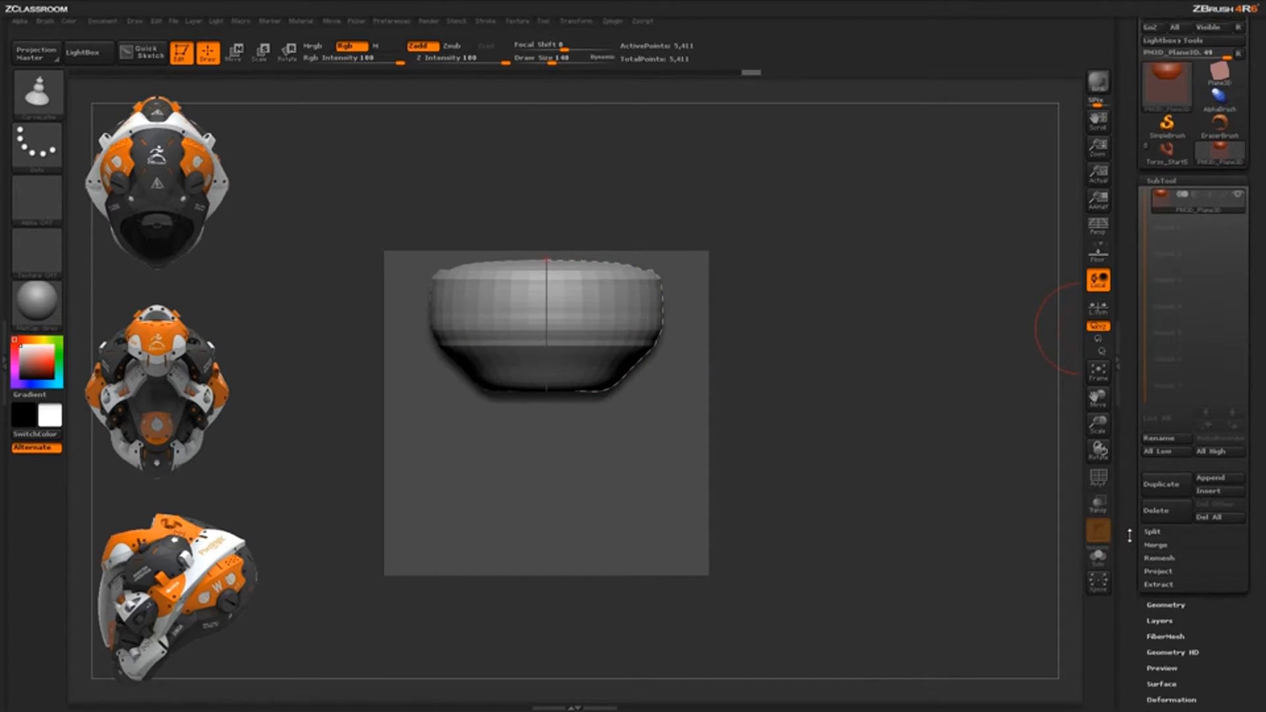
pyautogui.click(1154, 494)
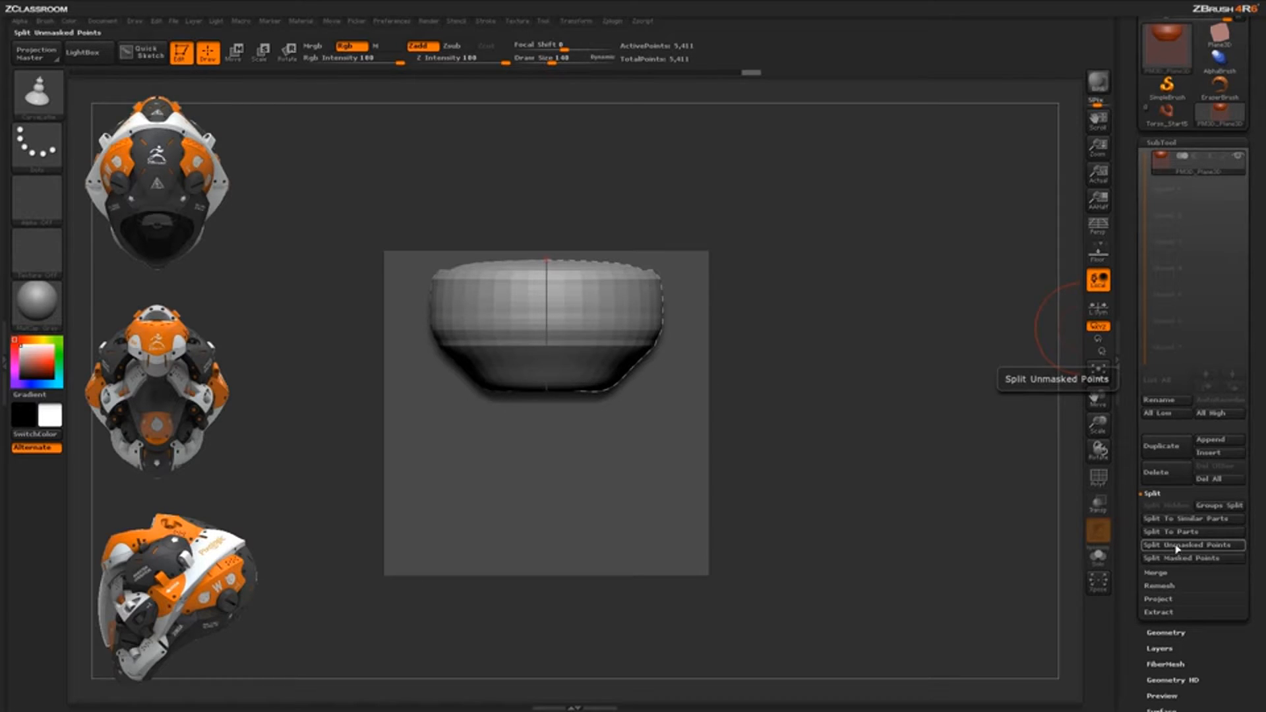
pyautogui.moveTo(859, 516); pyautogui.dragTo(714, 339)
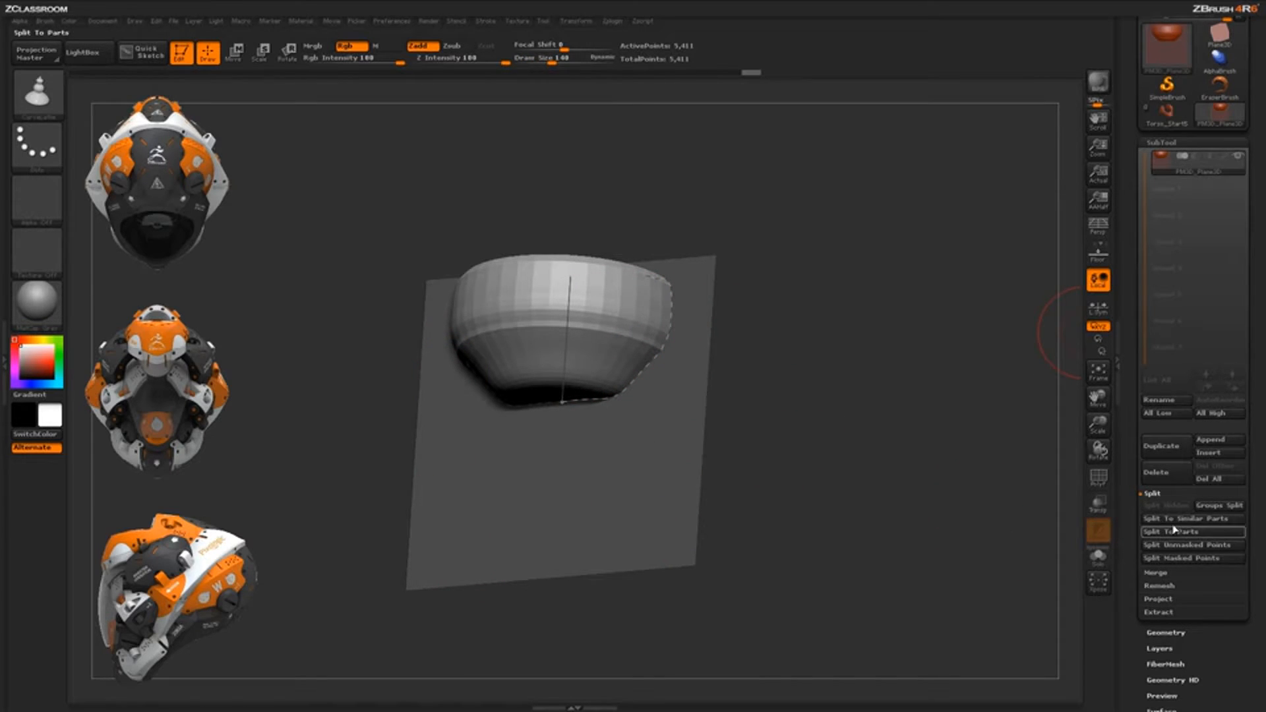
pyautogui.click(1173, 546)
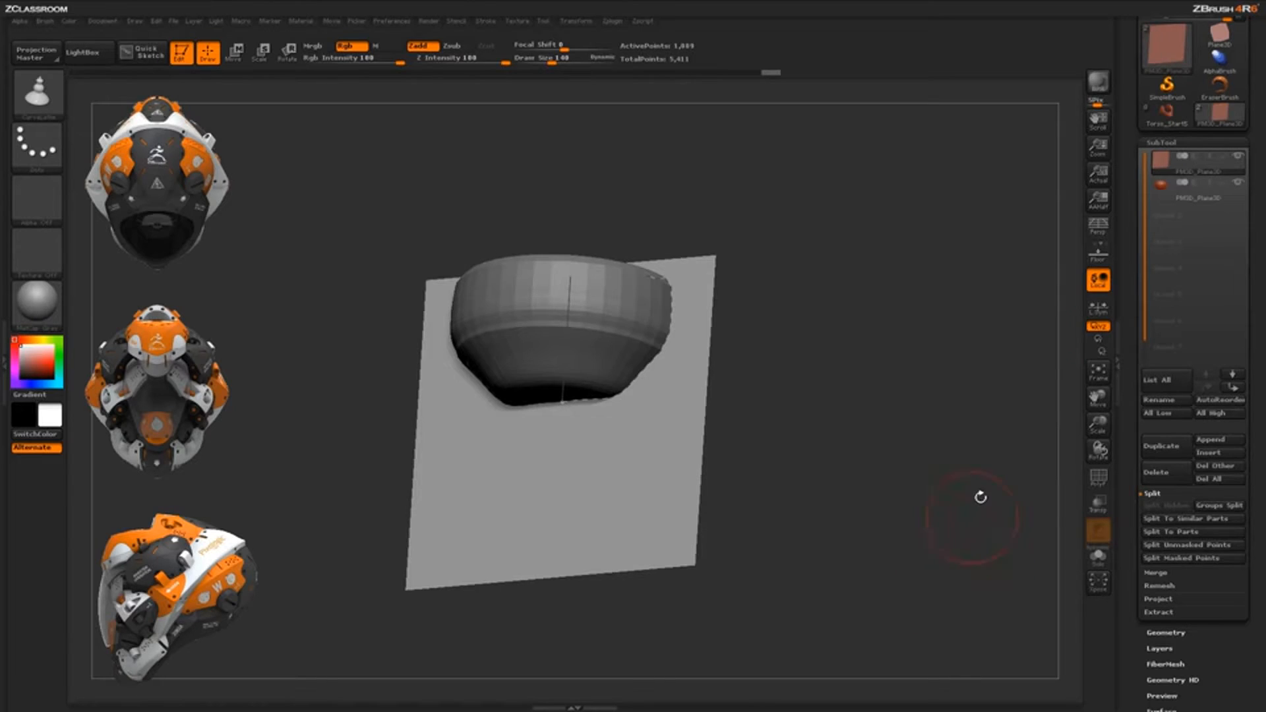
# Make the lathed bowl the active subtool, hide the flat plane, and return to the front view
pyautogui.click(1190, 203)
pyautogui.moveTo(862, 423); pyautogui.dragTo(584, 317)
pyautogui.click(1238, 183)
pyautogui.moveTo(890, 382); pyautogui.dragTo(859, 375)
pyautogui.moveTo(859, 375); pyautogui.dragTo(832, 396)
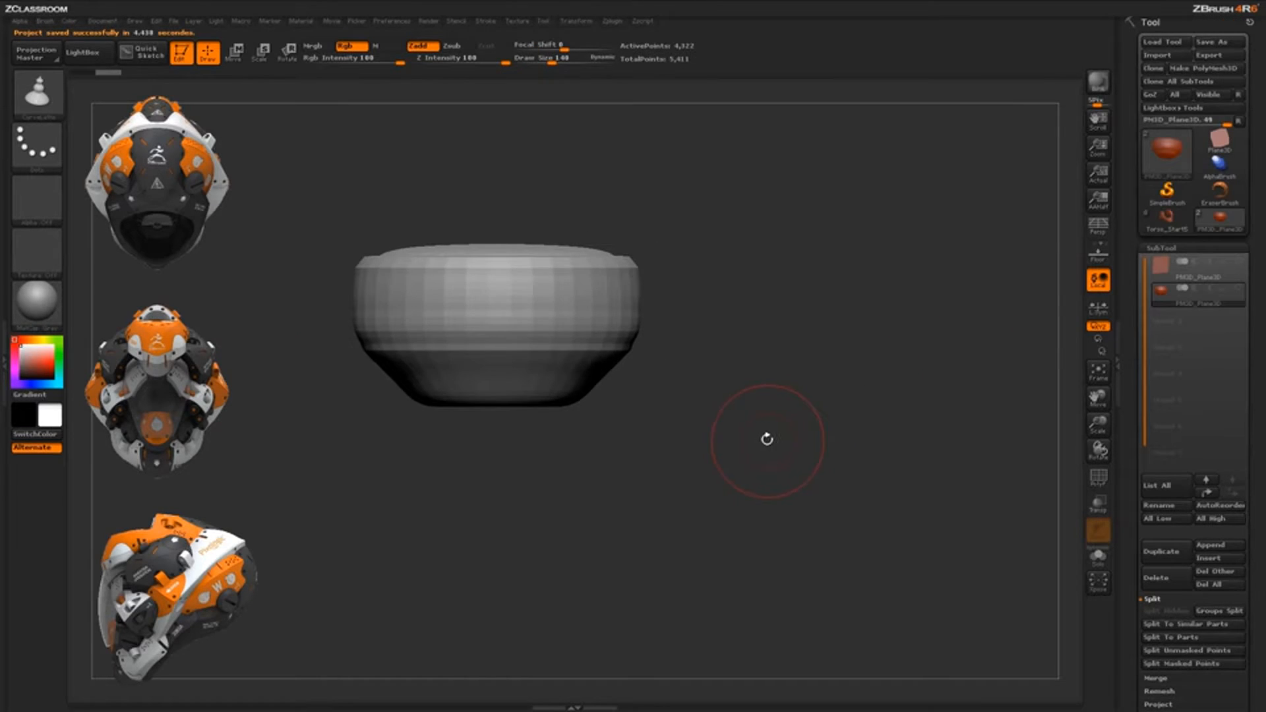
pyautogui.moveTo(762, 438)
pyautogui.keyDown('shift'); pyautogui.mouseDown()
pyautogui.moveTo(659, 462)
pyautogui.moveTo(453, 438)
pyautogui.mouseUp(); pyautogui.keyUp('shift')
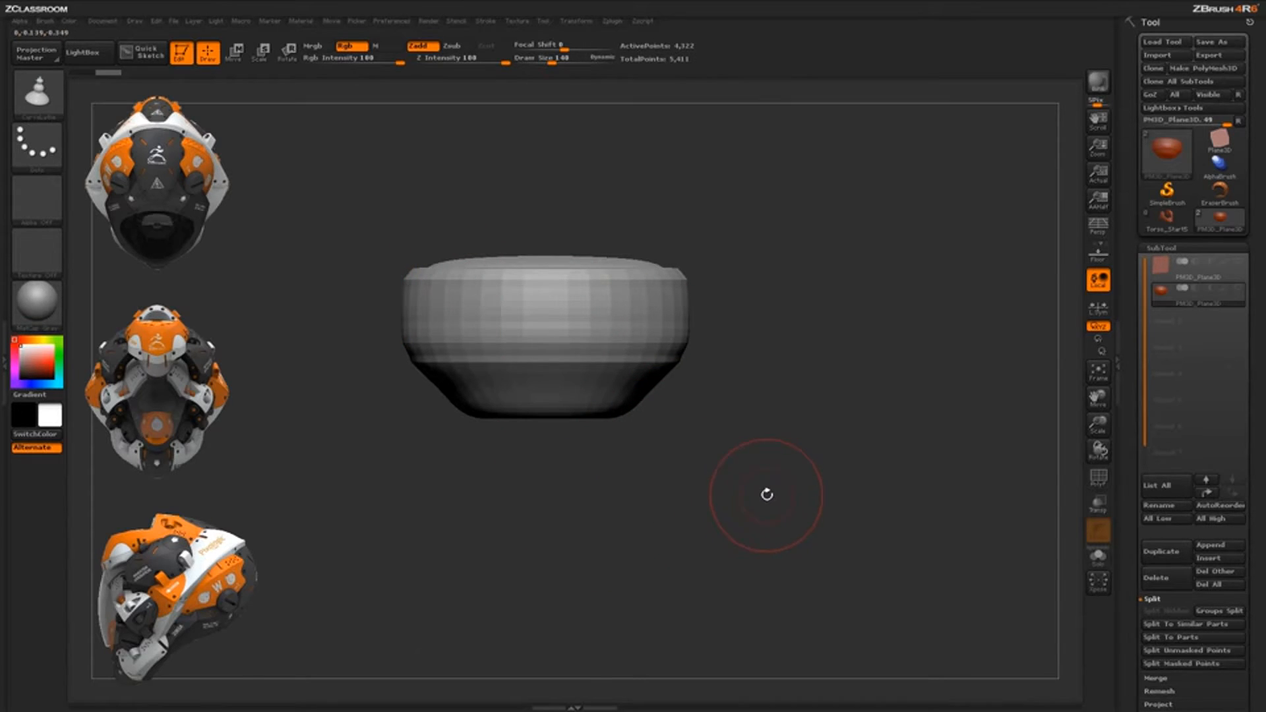
# Trim the bowl's top and underside flat with straight horizontal cuts using the TrimCurve brush
pyautogui.press('b')
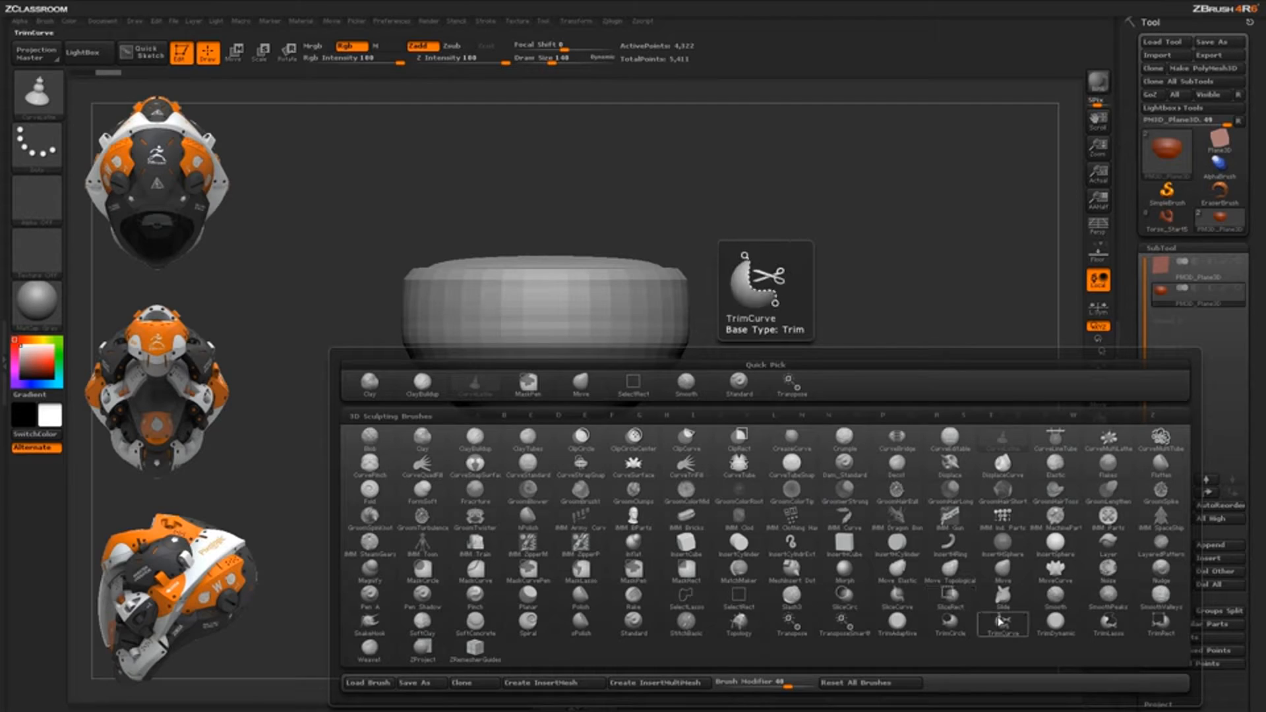
pyautogui.press('t')
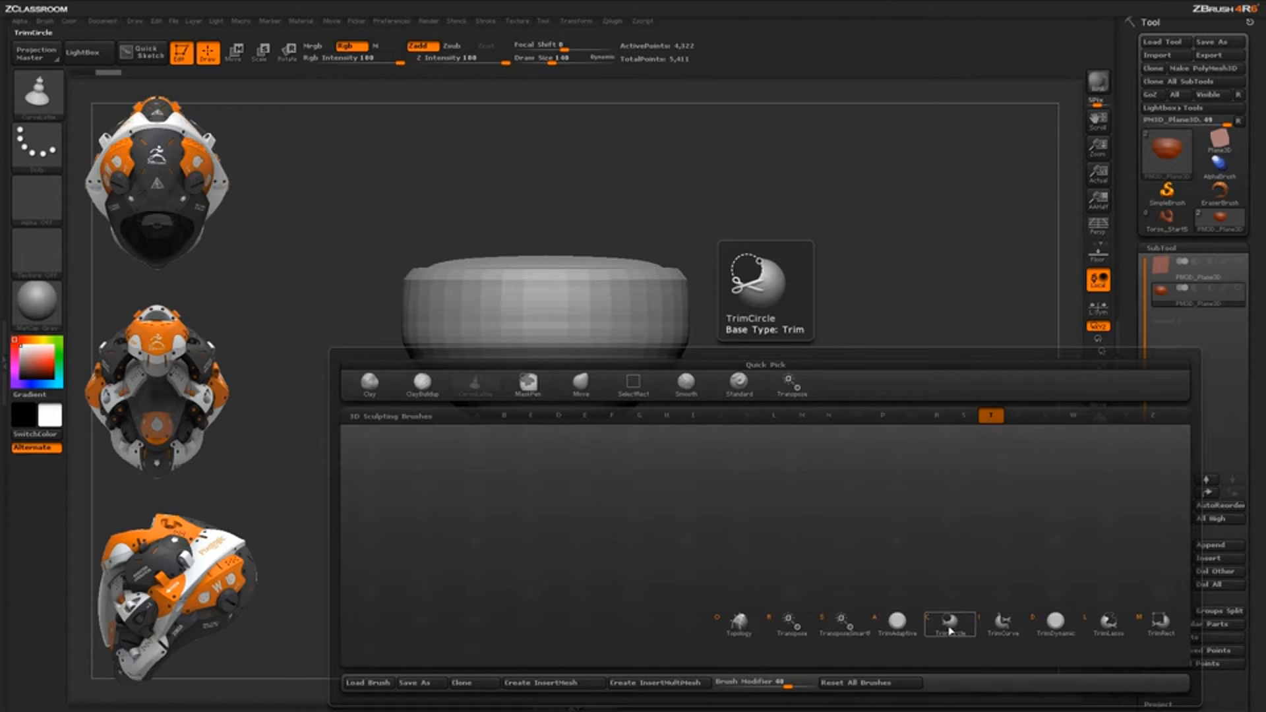
pyautogui.click(1003, 625)
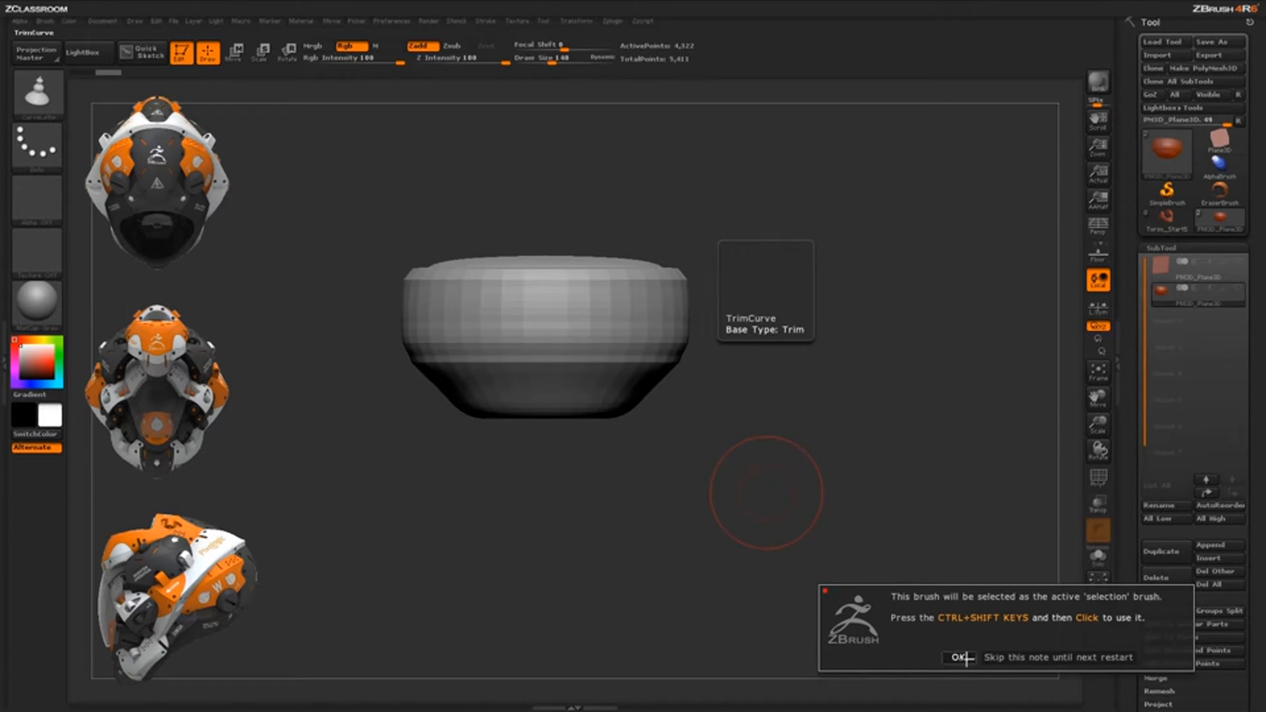
pyautogui.click(958, 656)
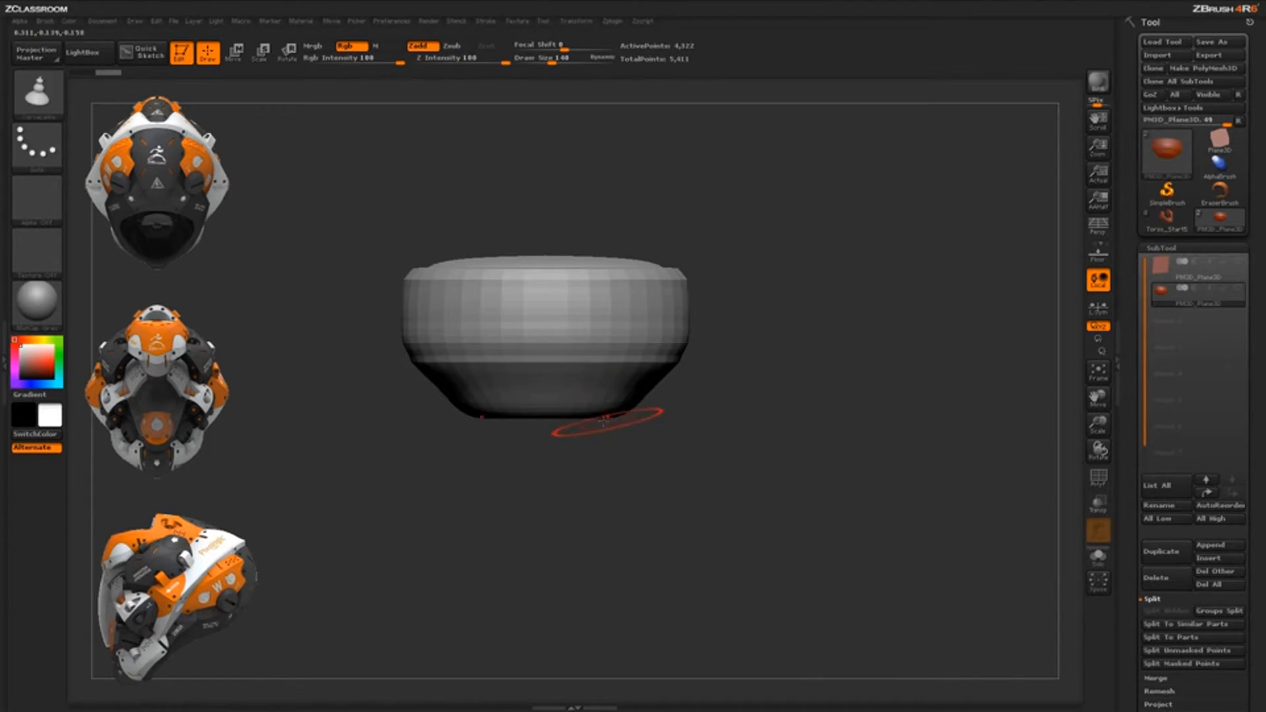
pyautogui.hotkey('ctrl', 'shift')
pyautogui.moveTo(292, 257)
pyautogui.keyDown('ctrl'); pyautogui.keyDown('shift'); pyautogui.mouseDown()
pyautogui.moveTo(834, 236)
pyautogui.moveTo(837, 277)
pyautogui.mouseUp(); pyautogui.keyUp('shift'); pyautogui.keyUp('ctrl')
pyautogui.moveTo(857, 444)
pyautogui.keyDown('ctrl'); pyautogui.keyDown('shift'); pyautogui.mouseDown()
pyautogui.moveTo(430, 410)
pyautogui.moveTo(382, 432)
pyautogui.moveTo(340, 397)
pyautogui.mouseUp(); pyautogui.keyUp('shift'); pyautogui.keyUp('ctrl')
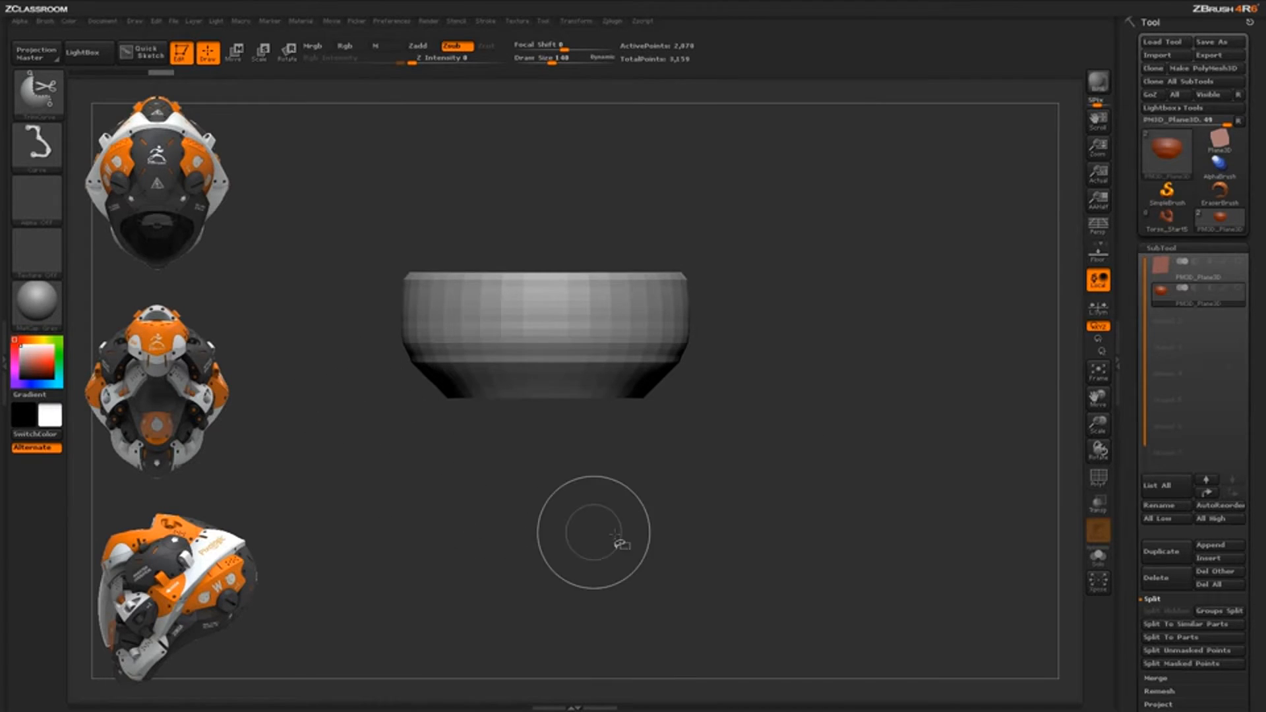
# Turn the bowl's underside into view, switch to the hPolish brush and enable perspective
pyautogui.moveTo(593, 532)
pyautogui.mouseDown()
pyautogui.moveTo(783, 440)
pyautogui.moveTo(811, 461)
pyautogui.moveTo(802, 503)
pyautogui.moveTo(787, 485)
pyautogui.mouseUp()
pyautogui.press('b')
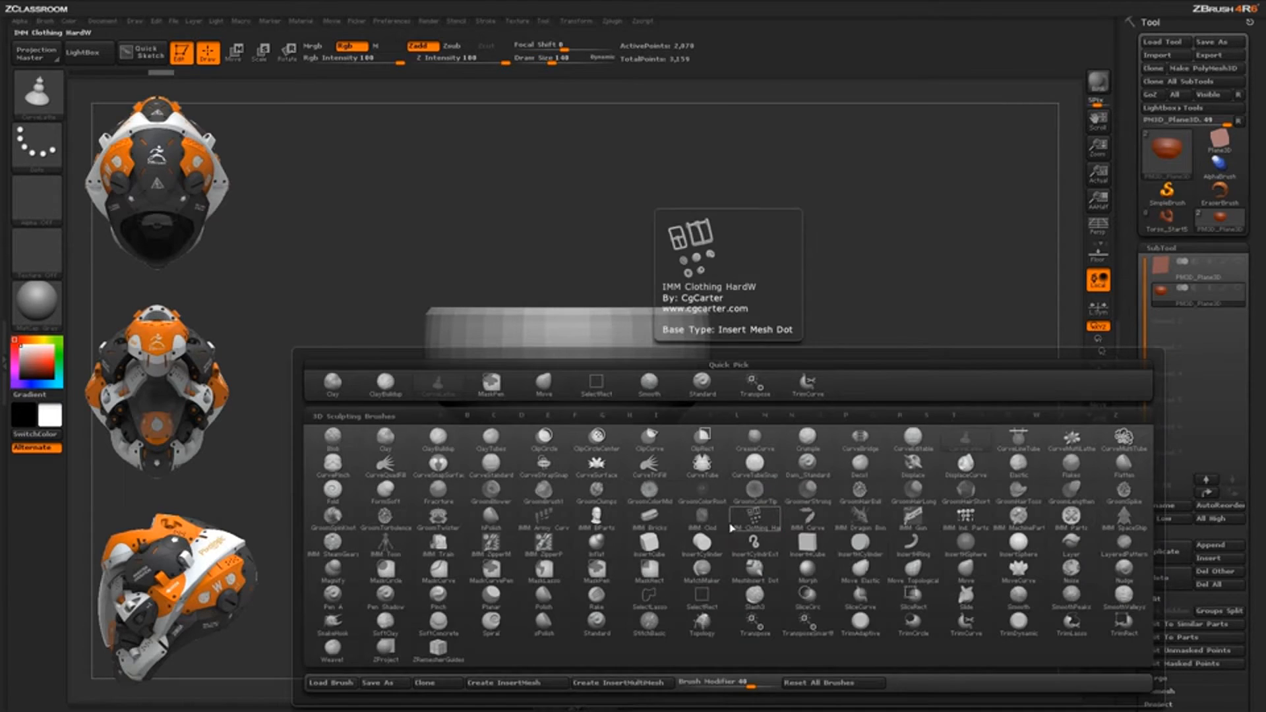
pyautogui.press('c')
pyautogui.press('b')
pyautogui.moveTo(728, 516)
pyautogui.mouseDown()
pyautogui.moveTo(740, 469)
pyautogui.moveTo(796, 406)
pyautogui.moveTo(729, 437)
pyautogui.moveTo(785, 424)
pyautogui.mouseUp()
pyautogui.press('b')
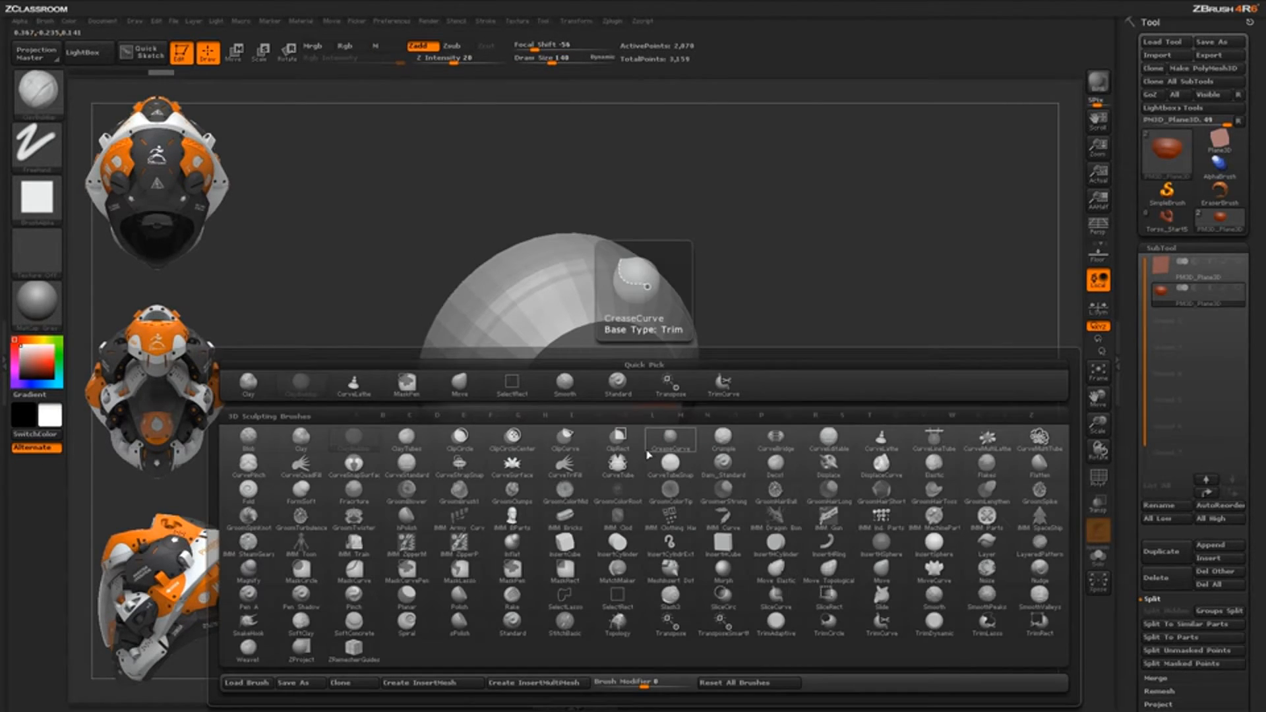
pyautogui.click(646, 451)
pyautogui.press('p')
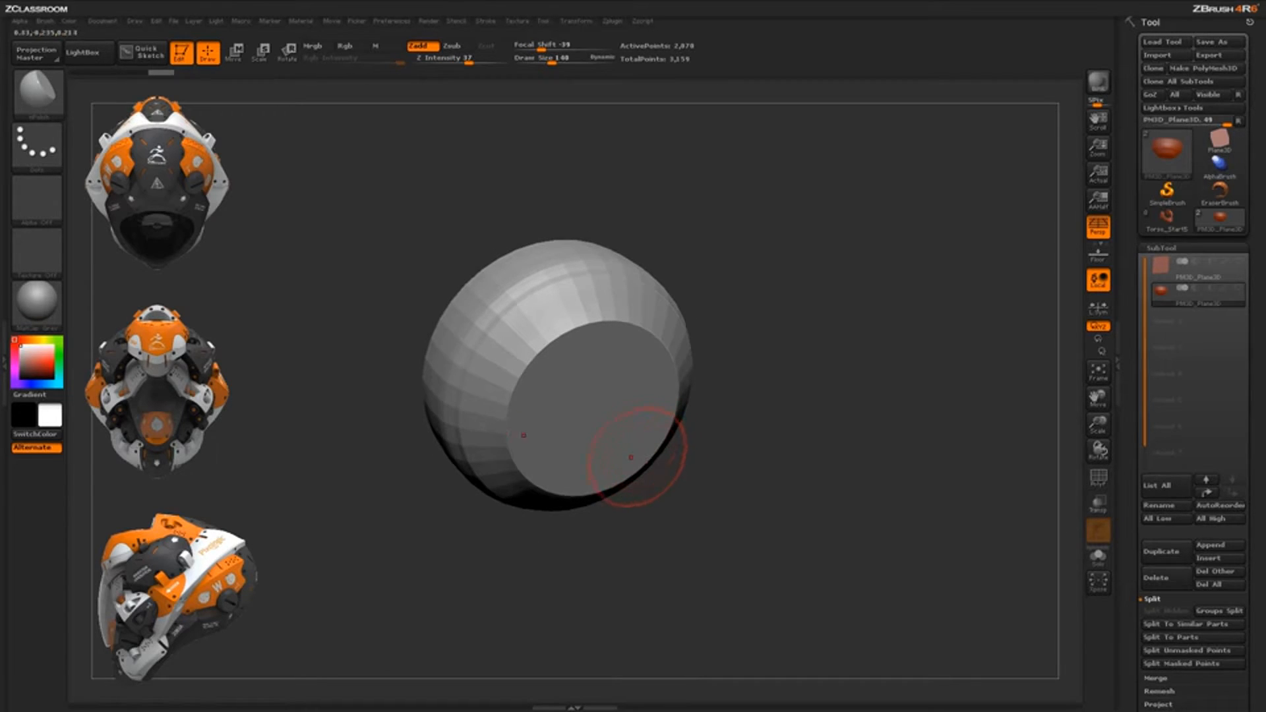
# Enable radial symmetry around the bowl's Y axis for sculpting
pyautogui.click(576, 21)
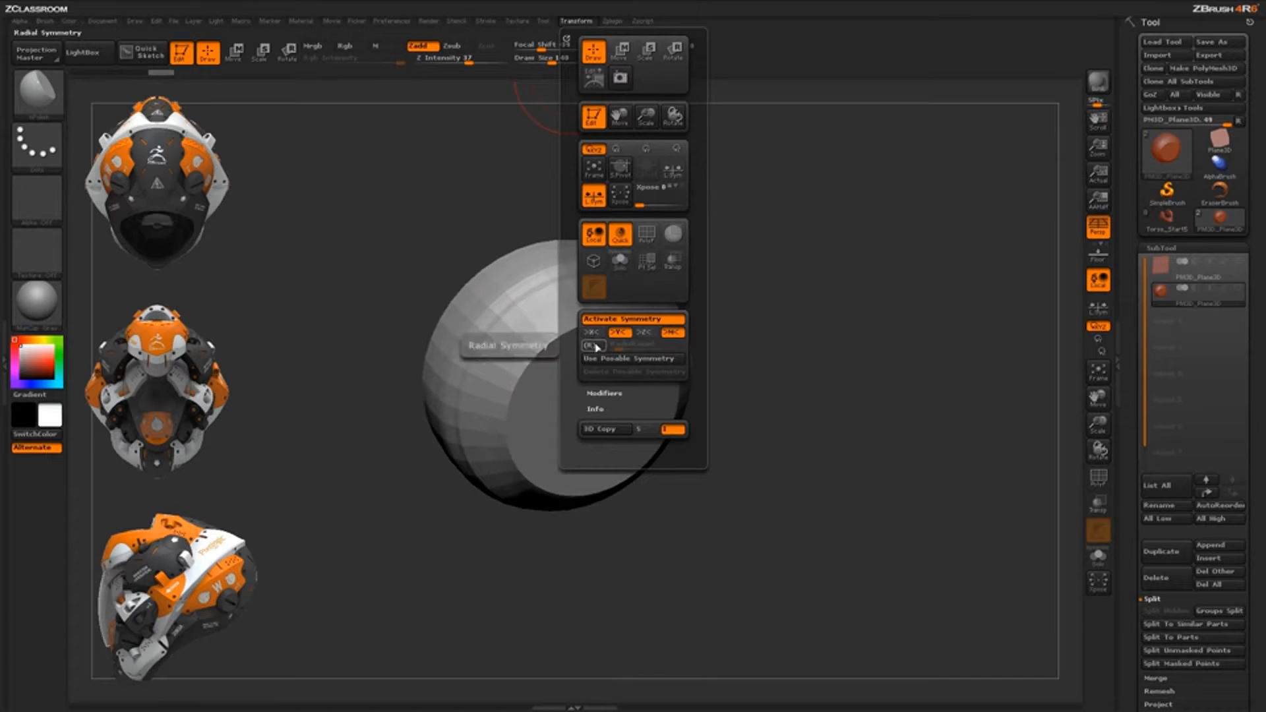
pyautogui.click(571, 24)
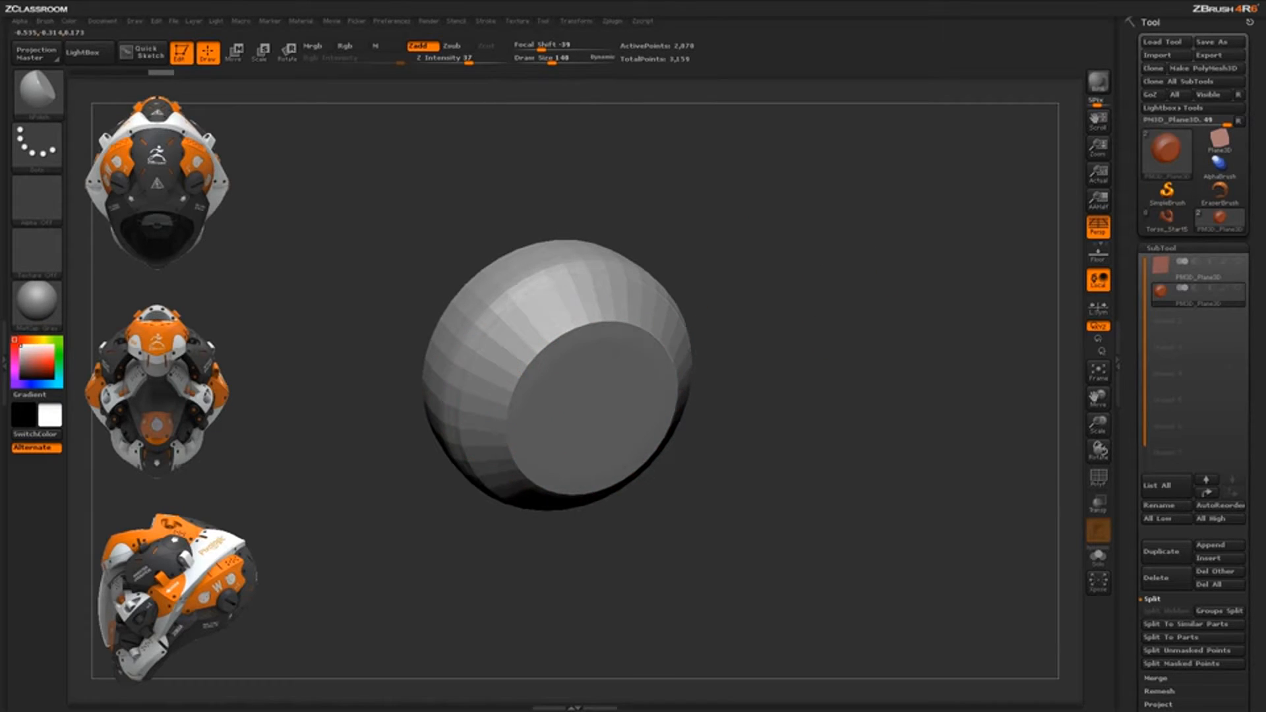
pyautogui.moveTo(509, 351); pyautogui.dragTo(621, 311, button='right')
pyautogui.hotkey('ctrl', 'z')
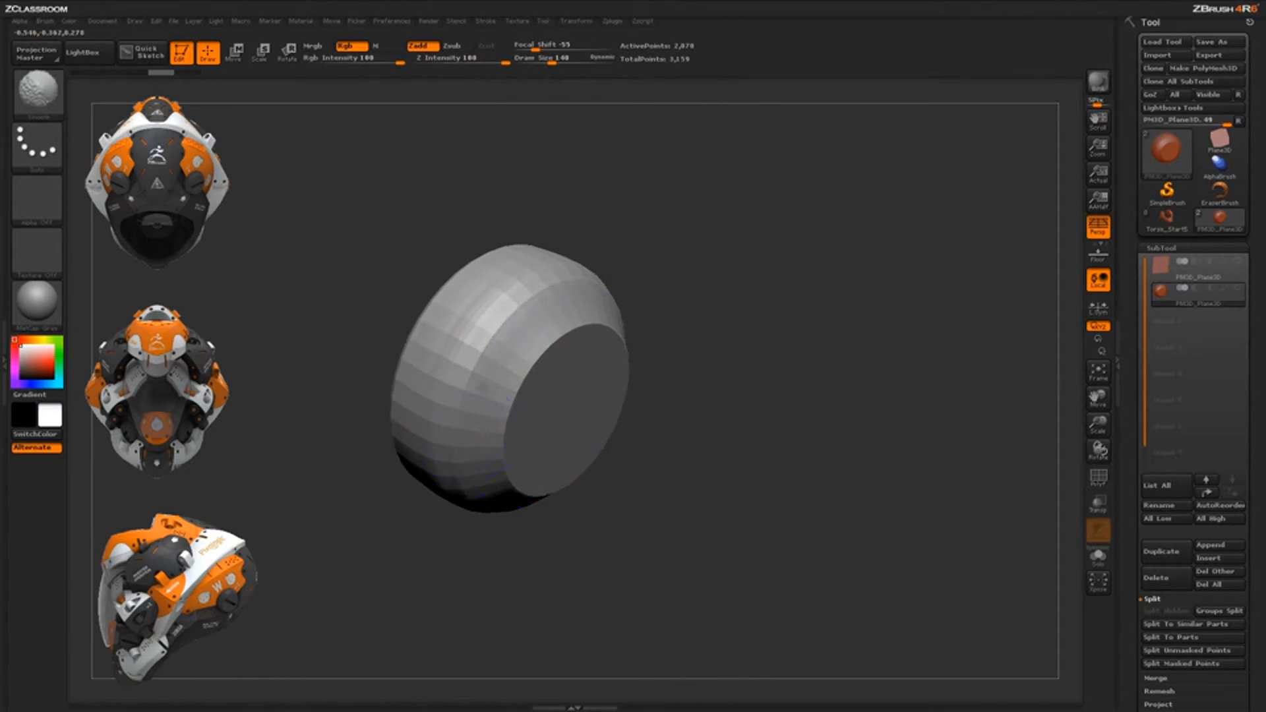
pyautogui.moveTo(589, 370); pyautogui.dragTo(803, 420, button='right')
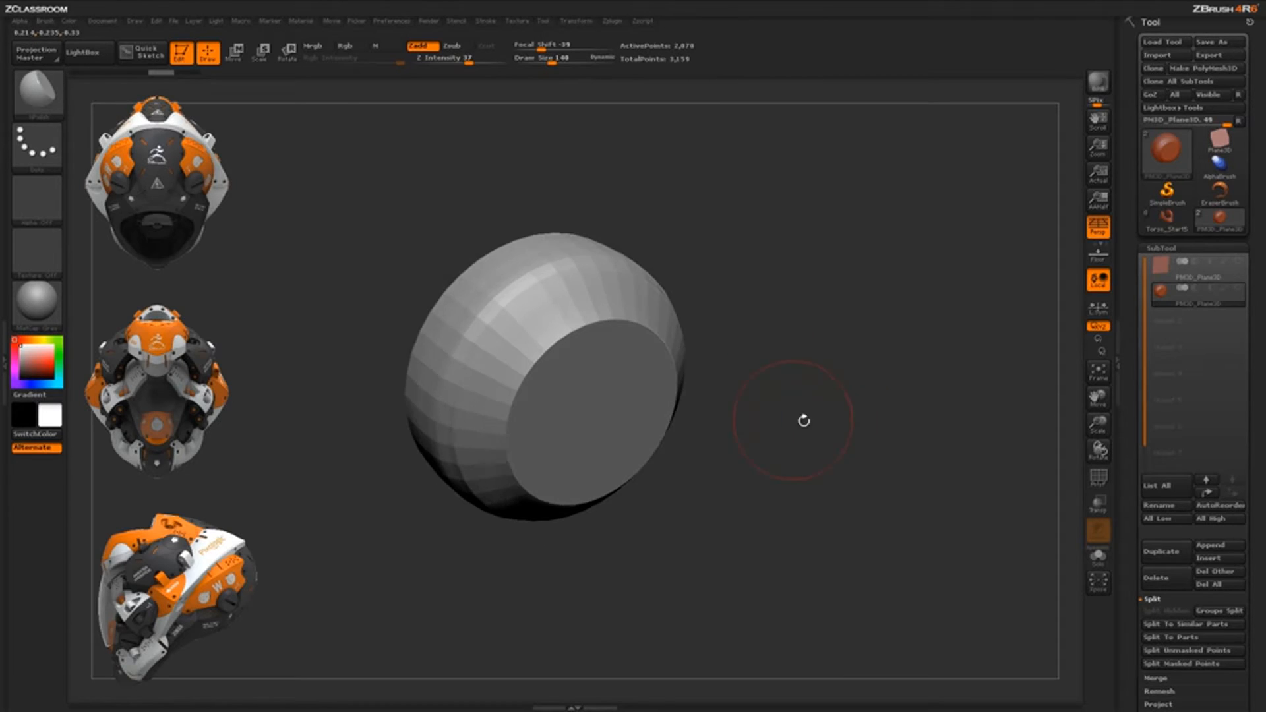
pyautogui.moveTo(799, 359)
pyautogui.mouseDown()
pyautogui.moveTo(741, 377)
pyautogui.moveTo(807, 369)
pyautogui.mouseUp()
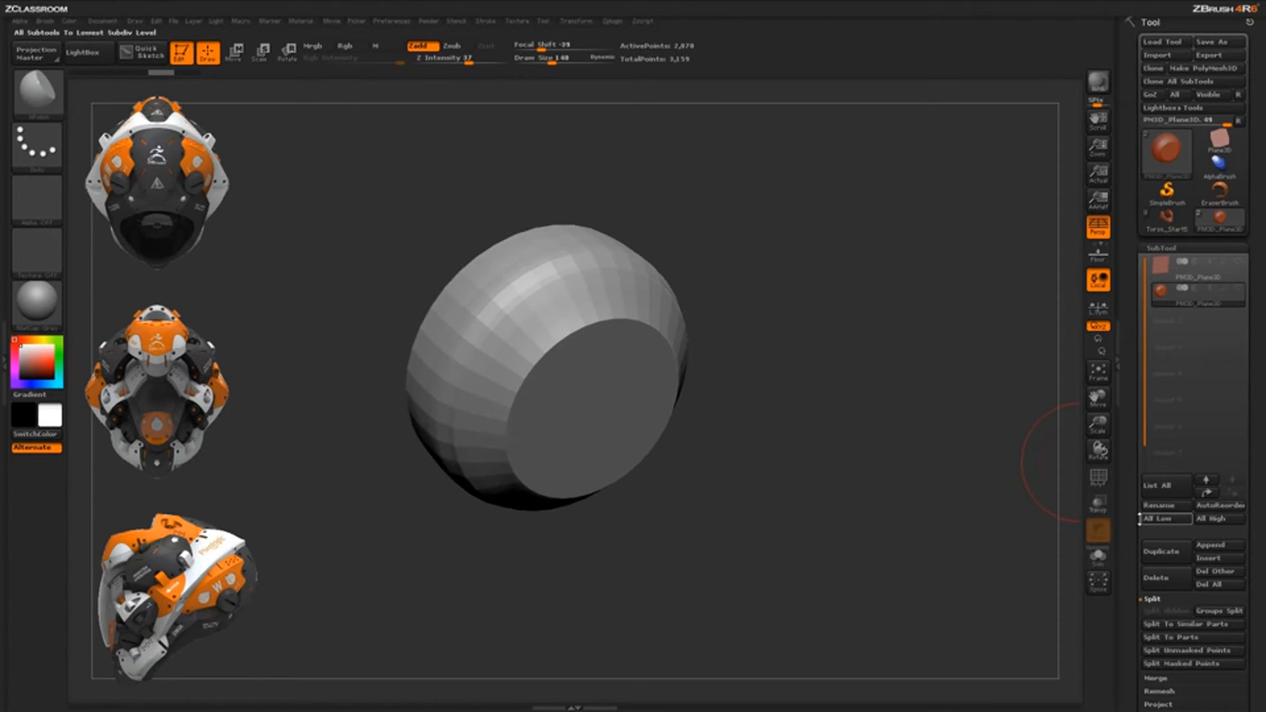
# Divide the bowl's geometry up to subdivision level 3
pyautogui.moveTo(1145, 679); pyautogui.dragTo(1145, 434)
pyautogui.click(1166, 493)
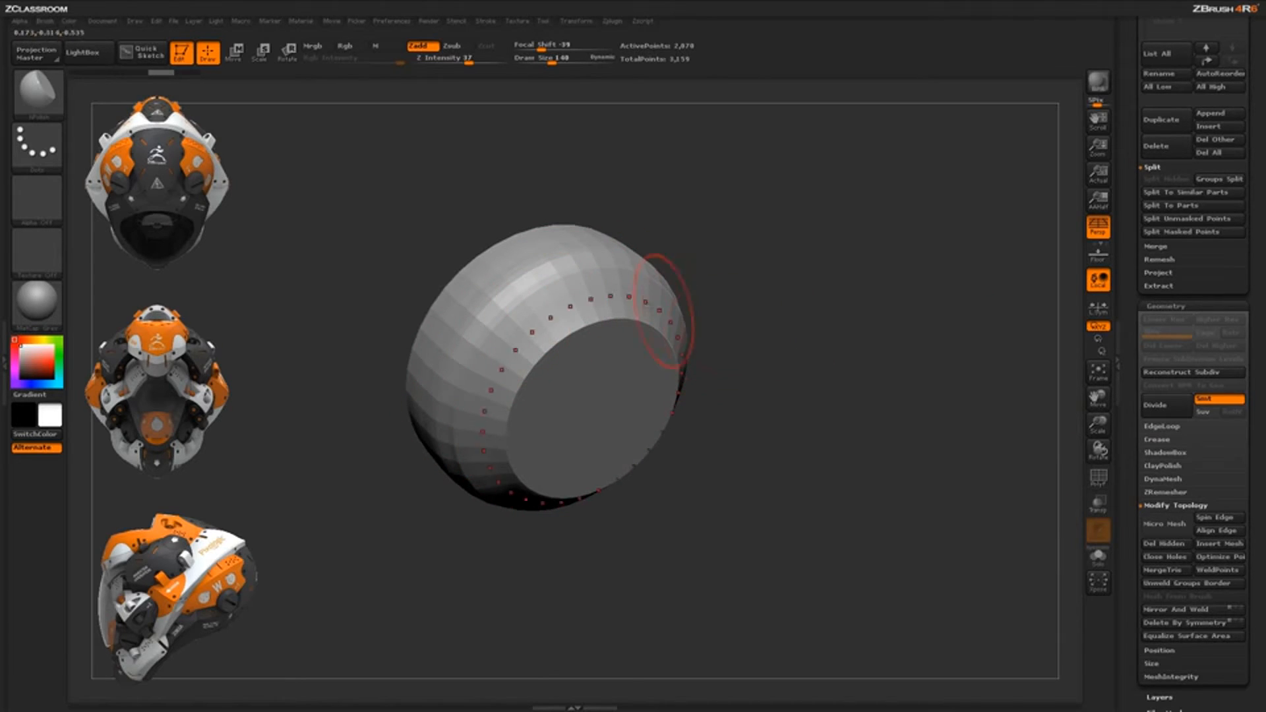
pyautogui.click(1158, 400)
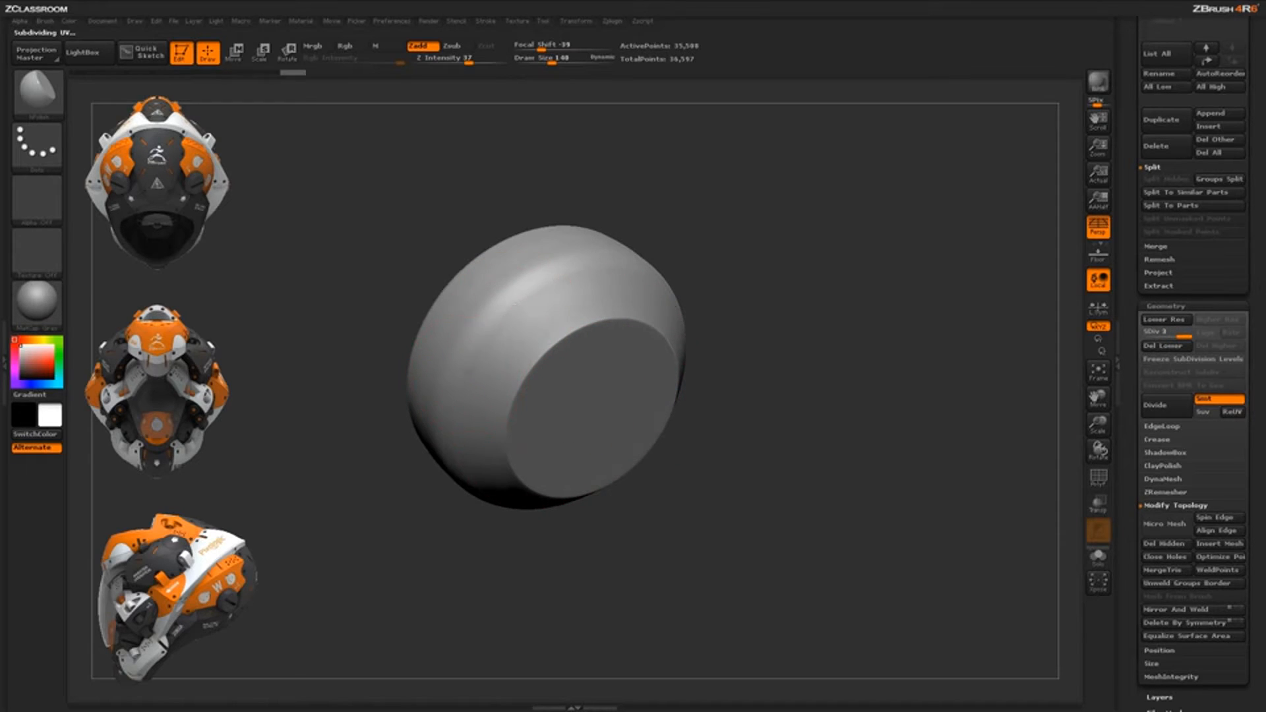
# Polish the bowl's sloping side, outer wall and flat base with radial hPolish strokes
pyautogui.moveTo(490, 311); pyautogui.dragTo(528, 298)
pyautogui.moveTo(651, 207); pyautogui.dragTo(717, 217)
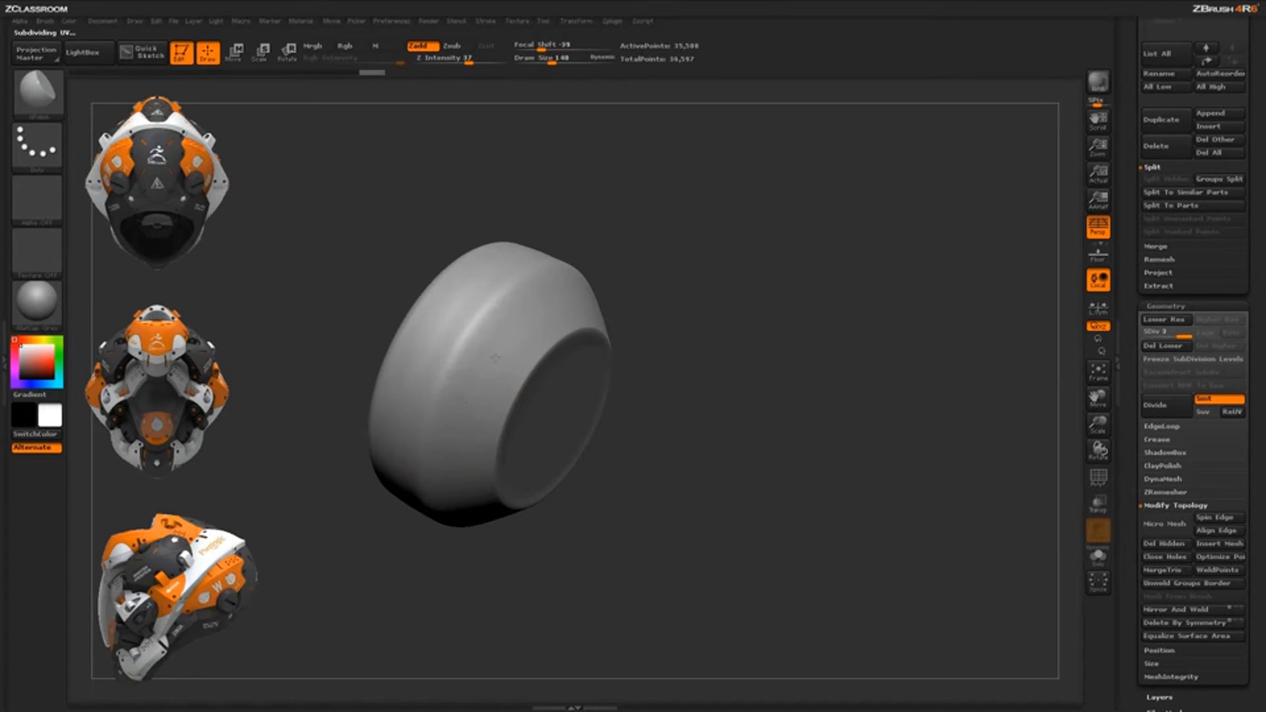
pyautogui.moveTo(459, 430)
pyautogui.mouseDown()
pyautogui.moveTo(414, 374)
pyautogui.moveTo(437, 323)
pyautogui.mouseUp()
pyautogui.moveTo(407, 402)
pyautogui.mouseDown()
pyautogui.moveTo(461, 310)
pyautogui.moveTo(474, 392)
pyautogui.mouseUp()
pyautogui.keyDown('shift'); pyautogui.moveTo(615, 274); pyautogui.dragTo(580, 237); pyautogui.keyUp('shift')
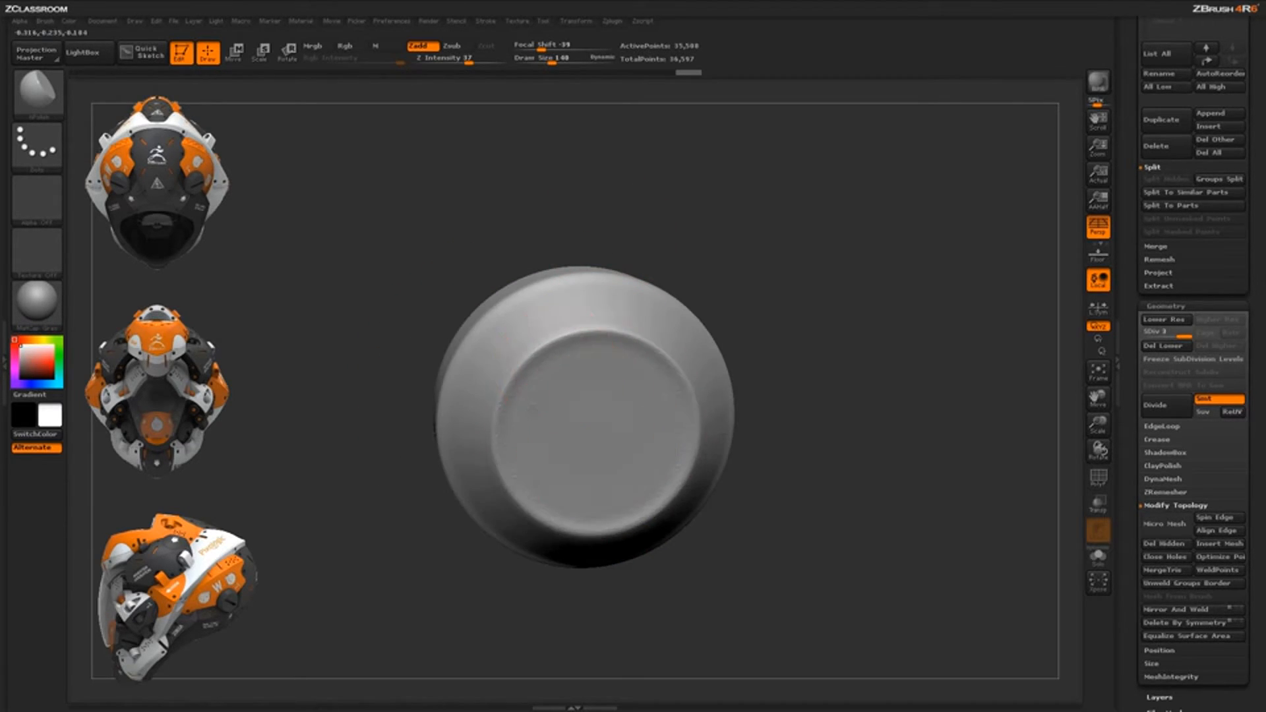
pyautogui.moveTo(509, 416); pyautogui.dragTo(580, 337)
pyautogui.moveTo(610, 254)
pyautogui.mouseDown()
pyautogui.moveTo(692, 303)
pyautogui.moveTo(657, 347)
pyautogui.mouseUp()
# Set the draw size to 84 and polish the ridge below the side wall and the edge of the base
pyautogui.press('space')
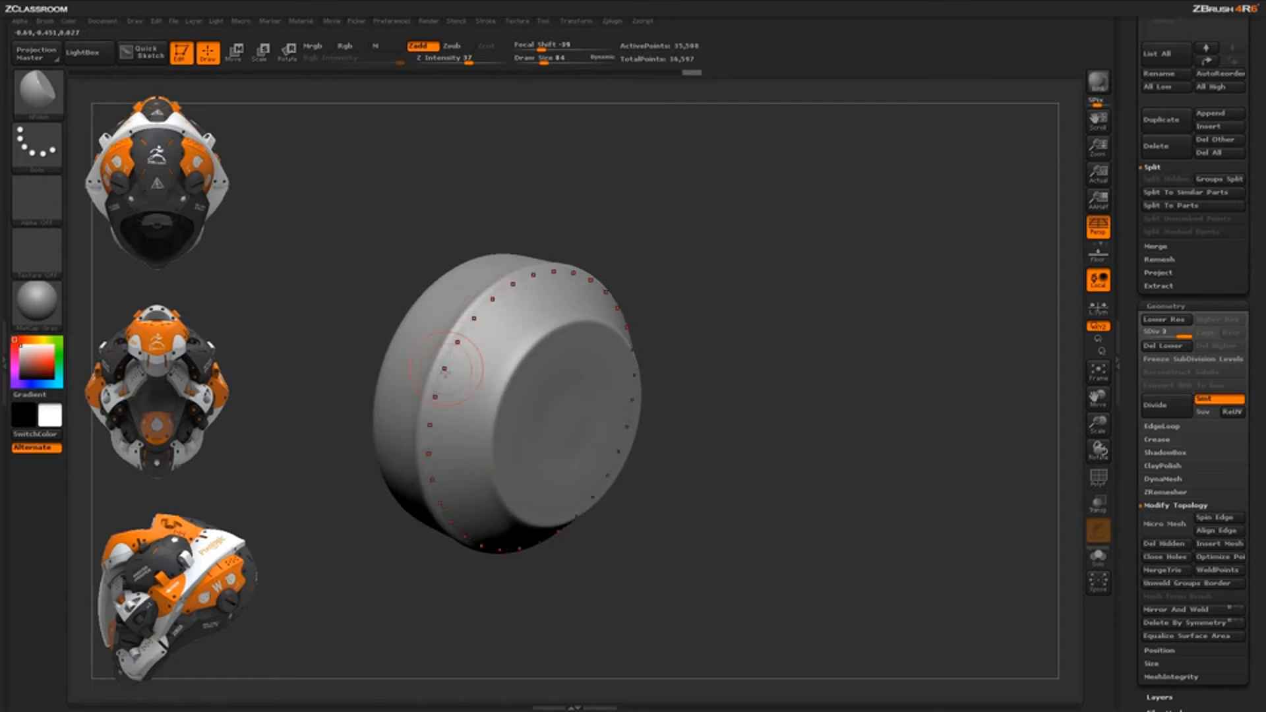
pyautogui.moveTo(449, 329); pyautogui.dragTo(464, 314)
pyautogui.moveTo(376, 316)
pyautogui.mouseDown()
pyautogui.moveTo(427, 331)
pyautogui.moveTo(421, 346)
pyautogui.mouseUp()
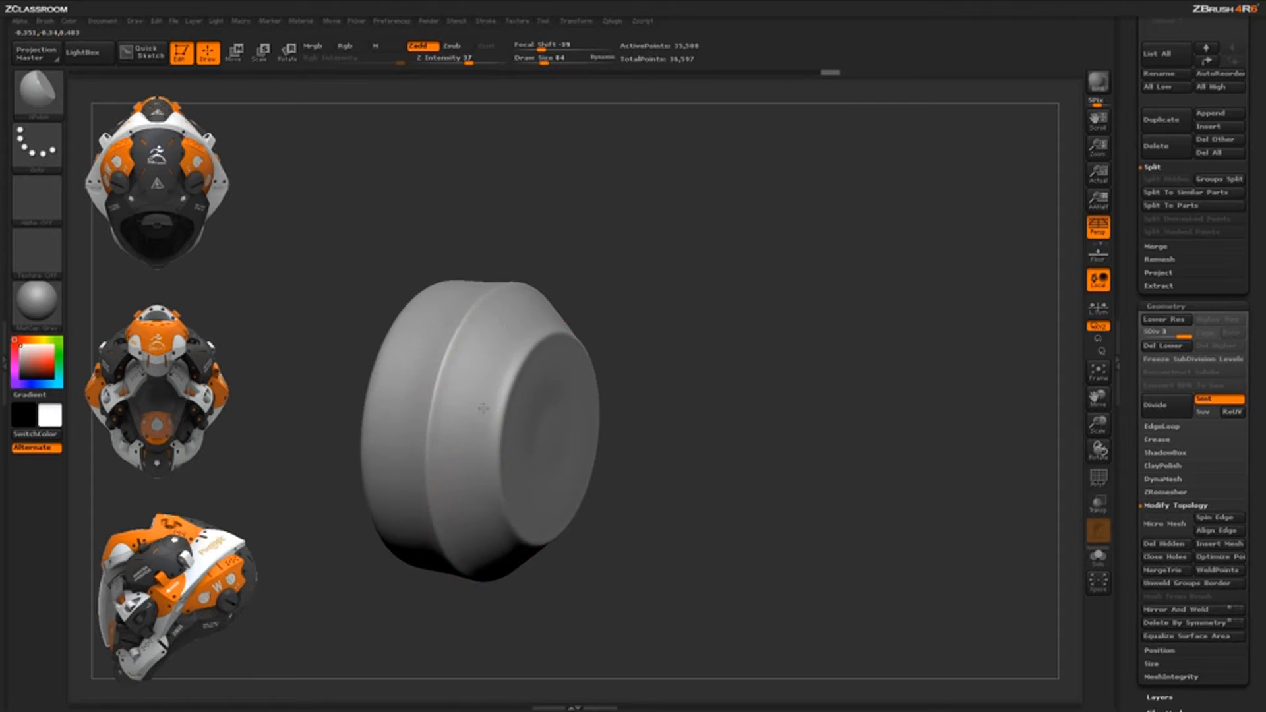
pyautogui.moveTo(641, 390)
pyautogui.mouseDown()
pyautogui.moveTo(592, 351)
pyautogui.moveTo(608, 367)
pyautogui.mouseUp()
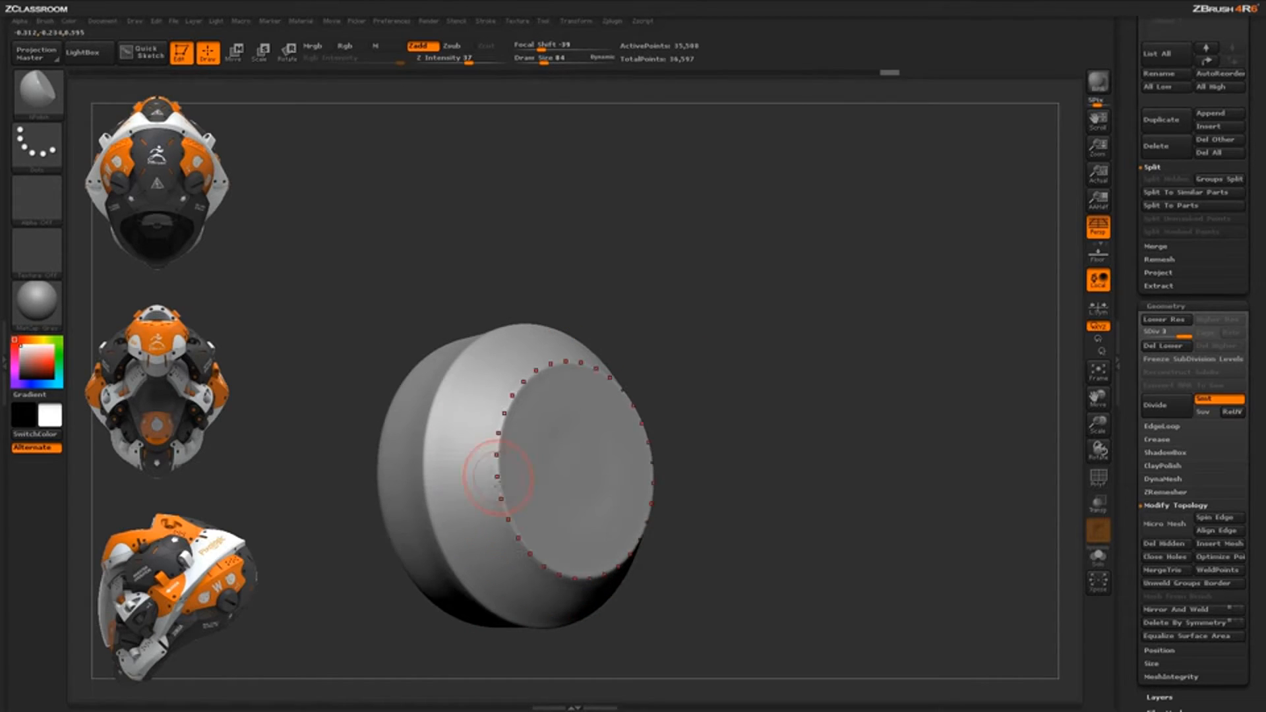
pyautogui.moveTo(500, 486); pyautogui.dragTo(499, 495)
pyautogui.moveTo(689, 412); pyautogui.dragTo(686, 333)
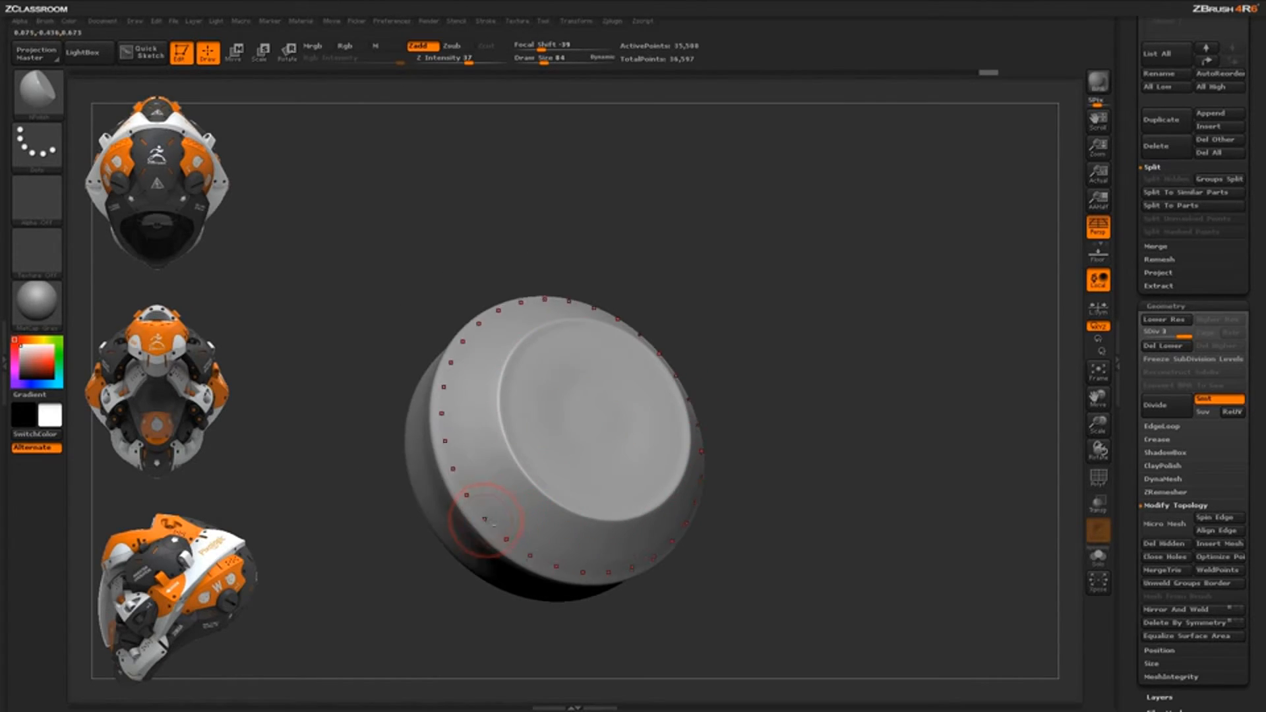
# Set the draw size to 62 and sharpen the edges of the sloping band and the flat base
pyautogui.press('space')
pyautogui.moveTo(499, 513); pyautogui.dragTo(480, 512)
pyautogui.moveTo(465, 411); pyautogui.dragTo(494, 371)
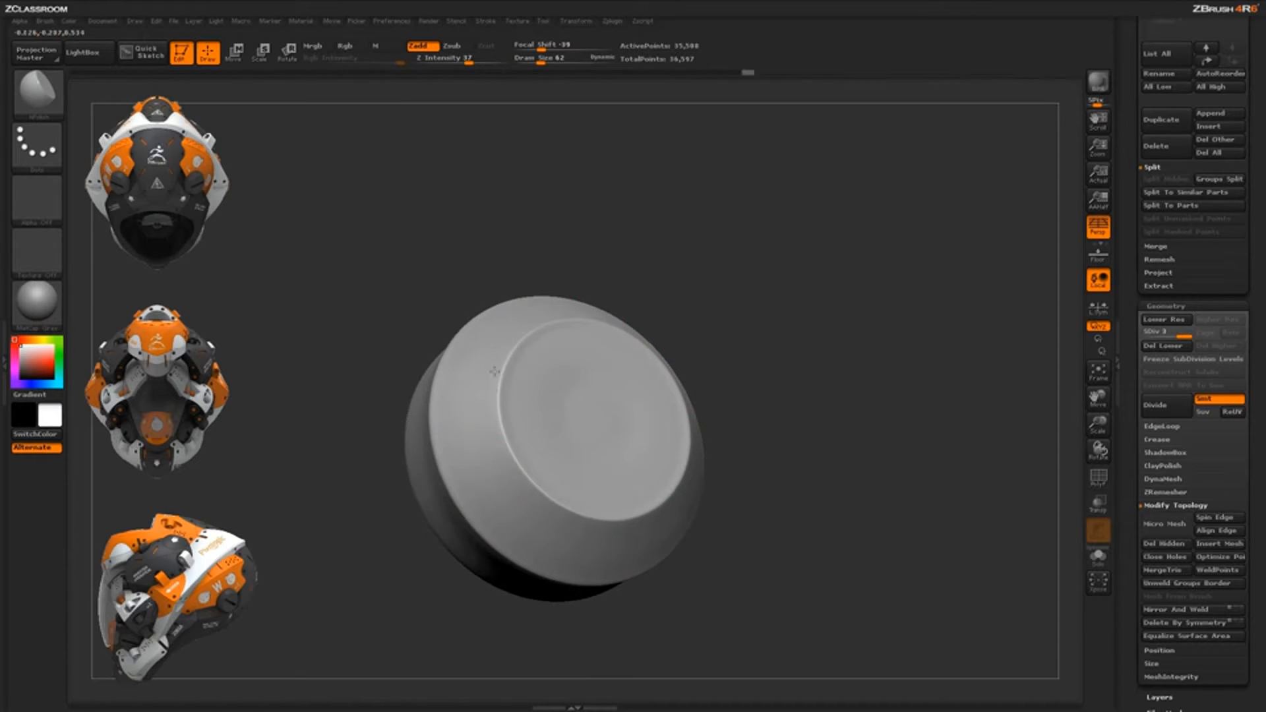
pyautogui.moveTo(520, 447)
pyautogui.mouseDown()
pyautogui.moveTo(531, 468)
pyautogui.moveTo(508, 378)
pyautogui.moveTo(538, 478)
pyautogui.mouseUp()
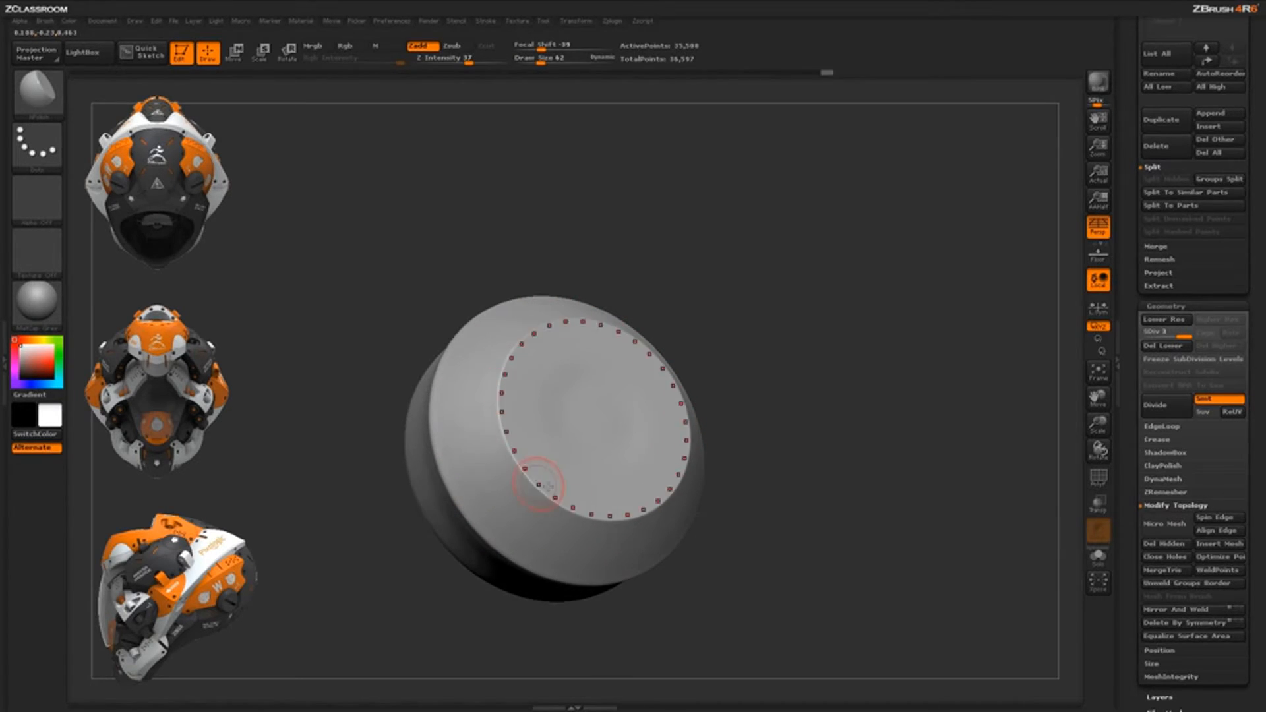
pyautogui.moveTo(521, 417); pyautogui.dragTo(517, 459)
pyautogui.moveTo(501, 379); pyautogui.dragTo(538, 491)
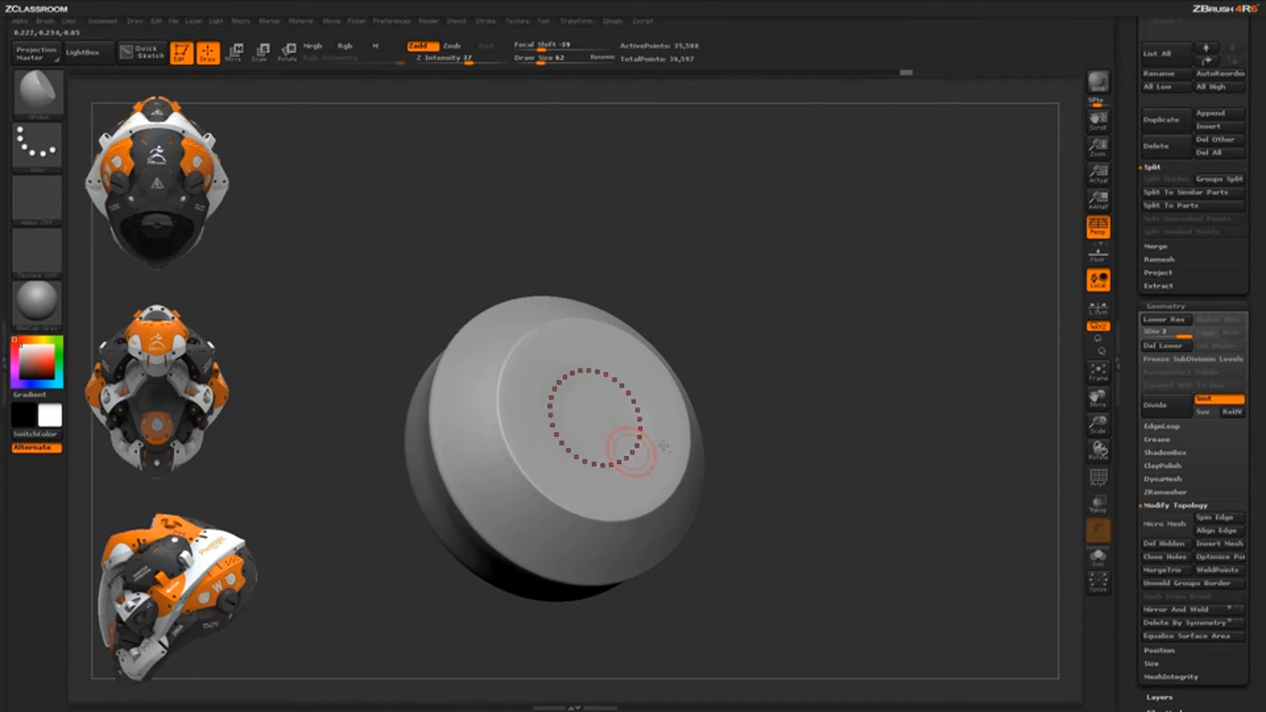
# Smooth the middle of the flat base and the sloping band around it
pyautogui.moveTo(732, 448); pyautogui.dragTo(749, 413)
pyautogui.click(581, 366)
pyautogui.click(581, 365)
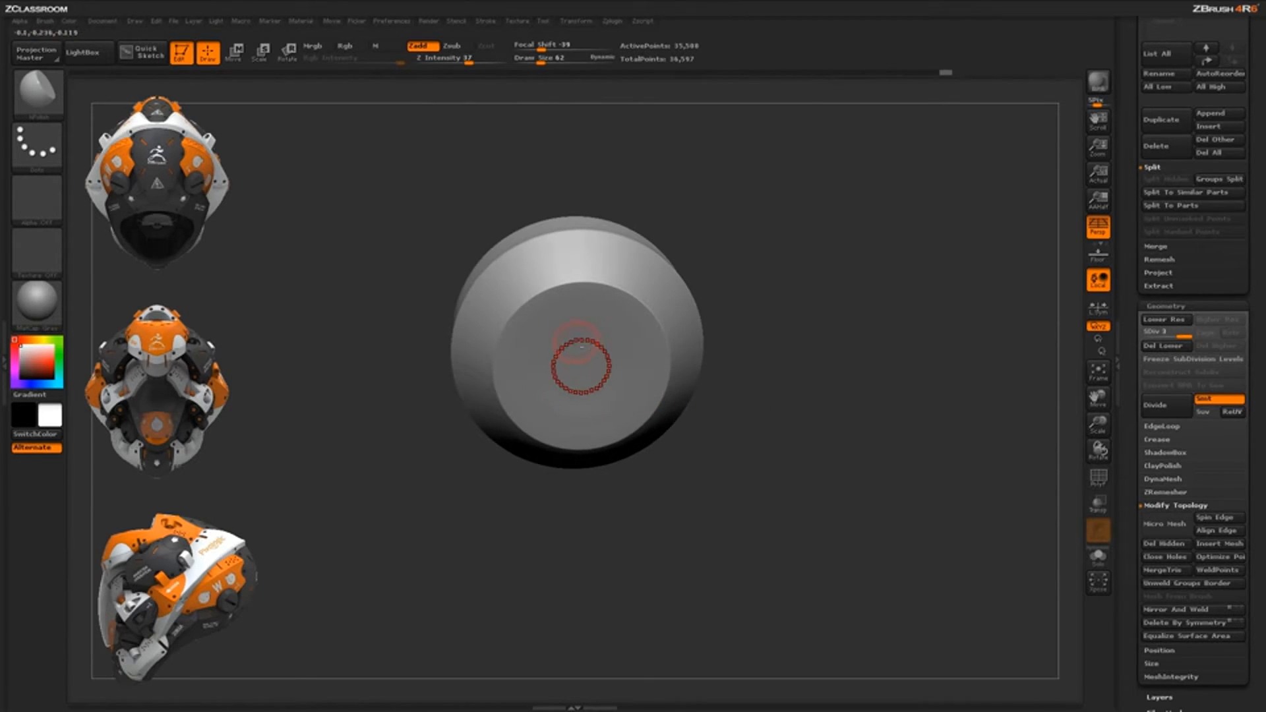
pyautogui.keyDown('shift'); pyautogui.click(581, 366); pyautogui.keyUp('shift')
pyautogui.moveTo(751, 359); pyautogui.dragTo(712, 360)
pyautogui.keyDown('shift'); pyautogui.click(679, 400); pyautogui.keyUp('shift')
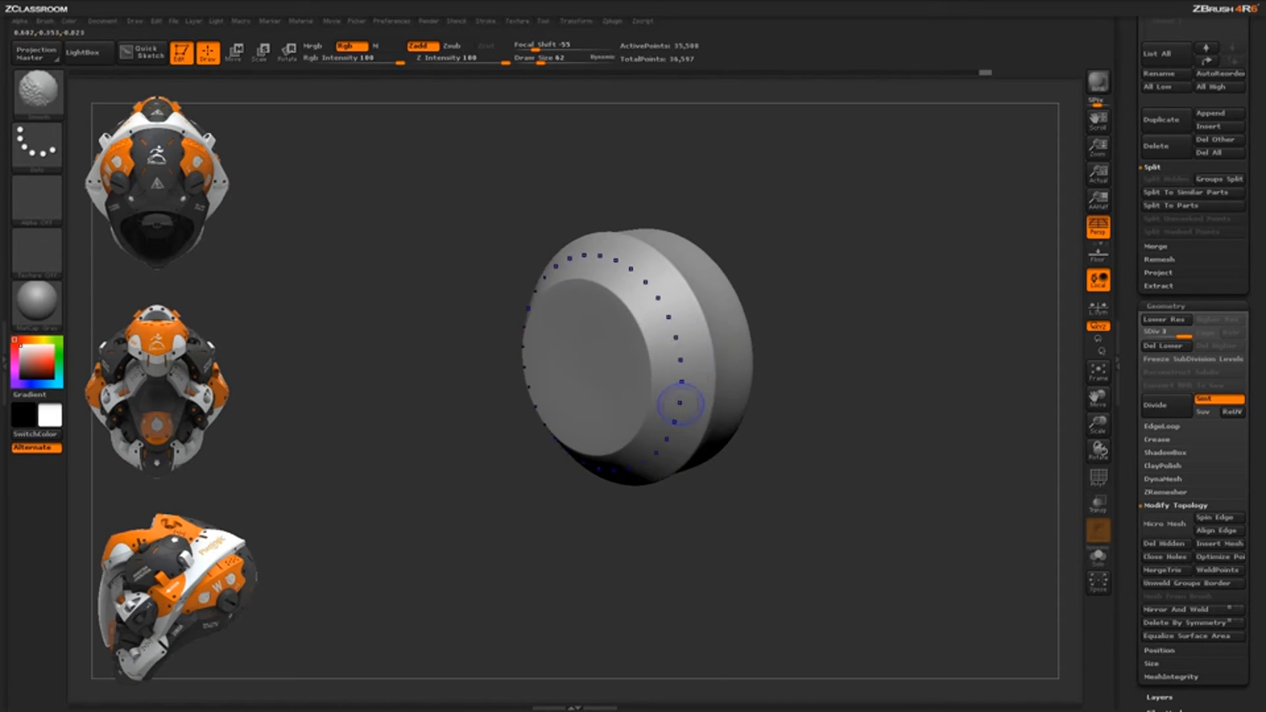
pyautogui.keyDown('shift'); pyautogui.click(680, 399); pyautogui.keyUp('shift')
pyautogui.moveTo(785, 403); pyautogui.dragTo(753, 398)
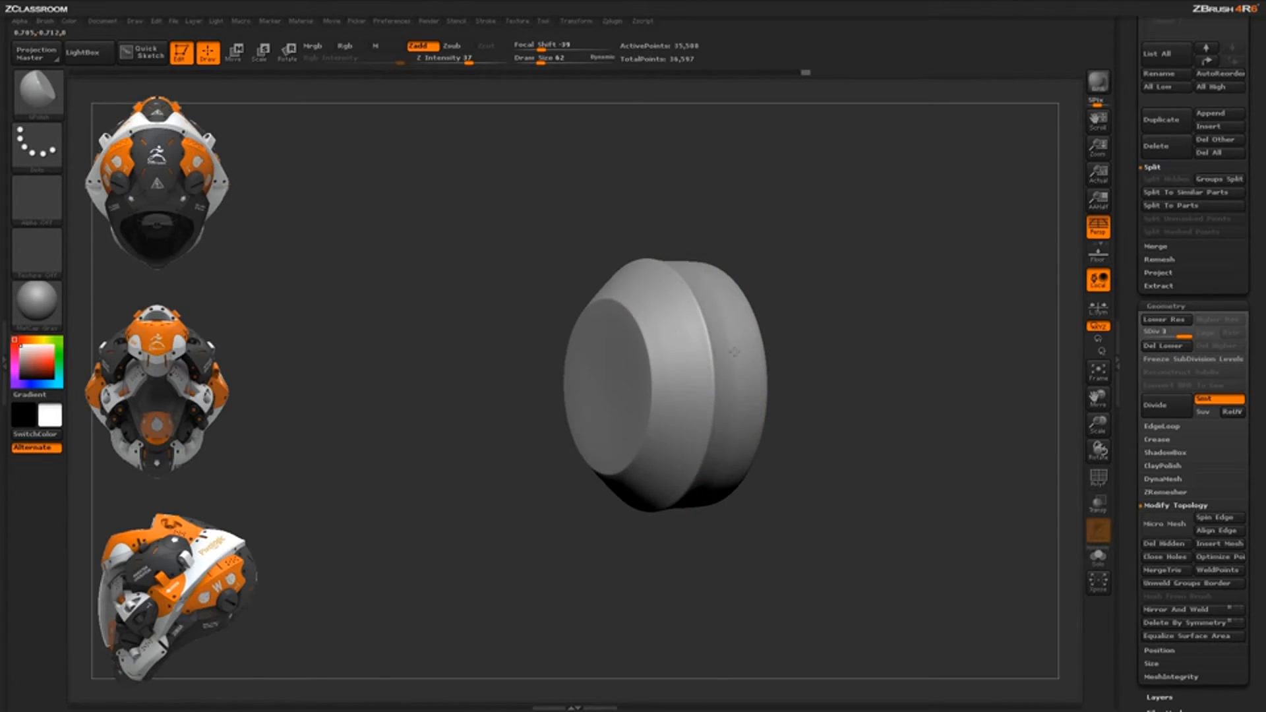
# Flatten the bowl's outer side wall with hPolish strokes and refine its edge with the slope
pyautogui.click(734, 343)
pyautogui.moveTo(734, 343); pyautogui.dragTo(731, 366)
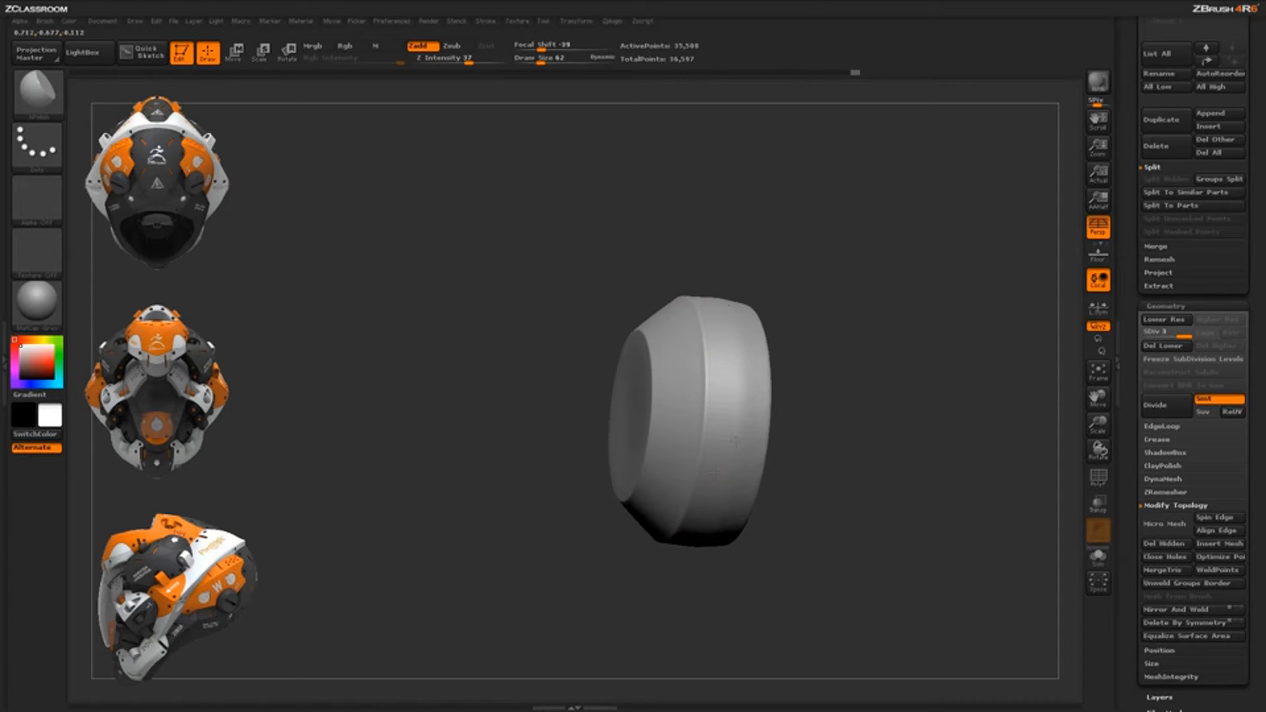
pyautogui.moveTo(721, 497); pyautogui.dragTo(728, 469)
pyautogui.moveTo(800, 461); pyautogui.dragTo(827, 471)
pyautogui.moveTo(745, 403); pyautogui.dragTo(744, 454)
pyautogui.keyDown('alt'); pyautogui.moveTo(807, 498); pyautogui.dragTo(815, 418); pyautogui.keyUp('alt')
pyautogui.moveTo(695, 380); pyautogui.dragTo(692, 462)
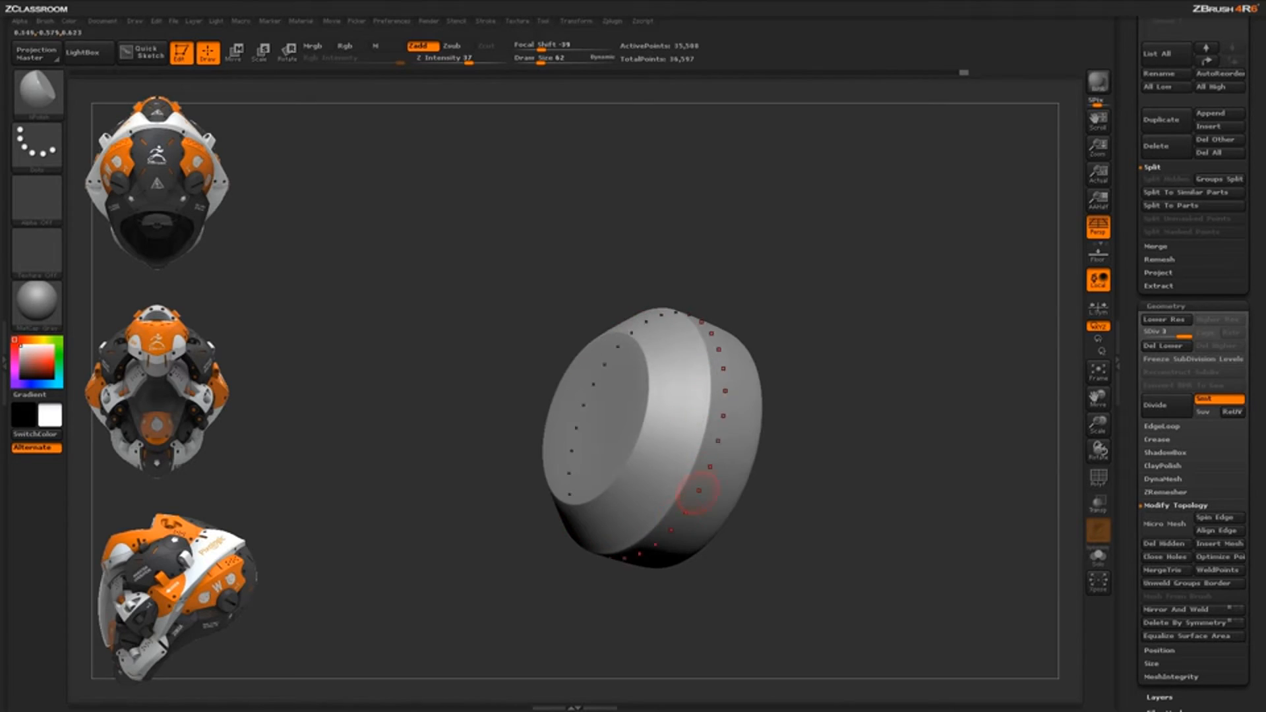
# Set the draw size to 151 and polish the outer wall beside the flat top
pyautogui.moveTo(791, 472)
pyautogui.keyDown('alt'); pyautogui.mouseDown()
pyautogui.moveTo(805, 395)
pyautogui.moveTo(833, 362)
pyautogui.moveTo(863, 373)
pyautogui.mouseUp(); pyautogui.keyUp('alt')
pyautogui.press('space')
pyautogui.moveTo(825, 457); pyautogui.dragTo(854, 459)
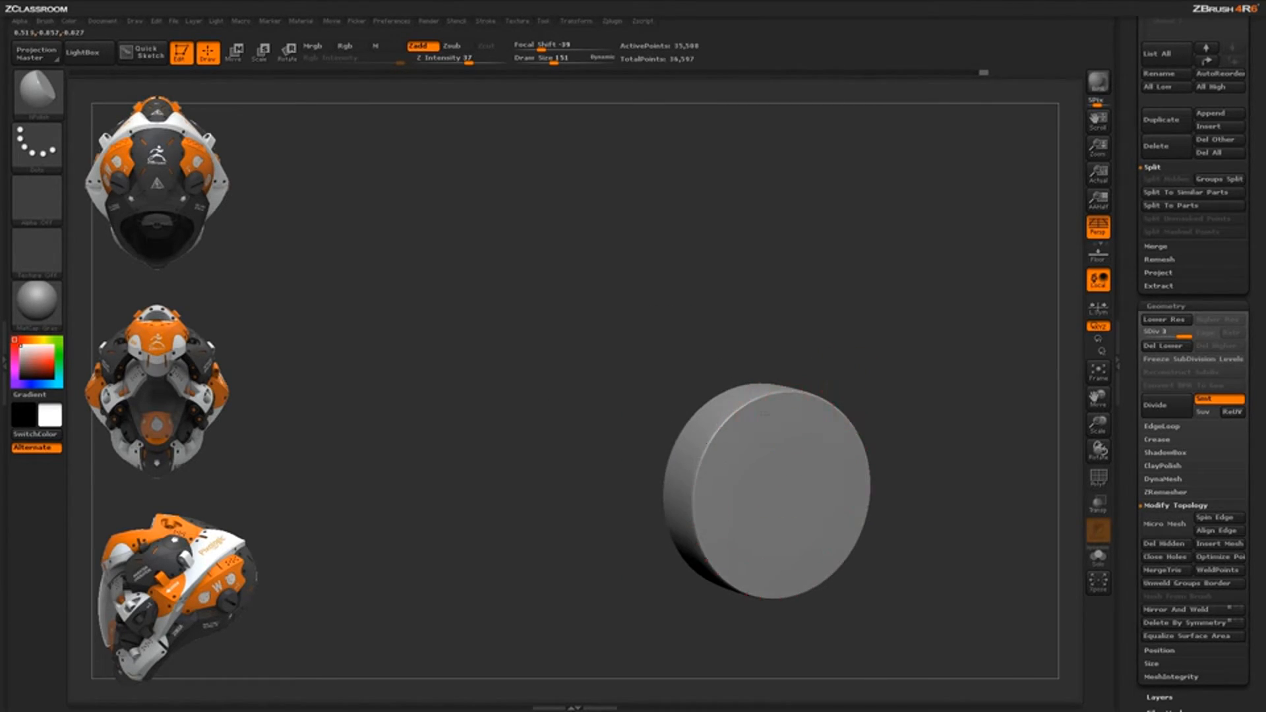
pyautogui.moveTo(865, 352); pyautogui.dragTo(950, 356)
pyautogui.moveTo(751, 403); pyautogui.dragTo(742, 520)
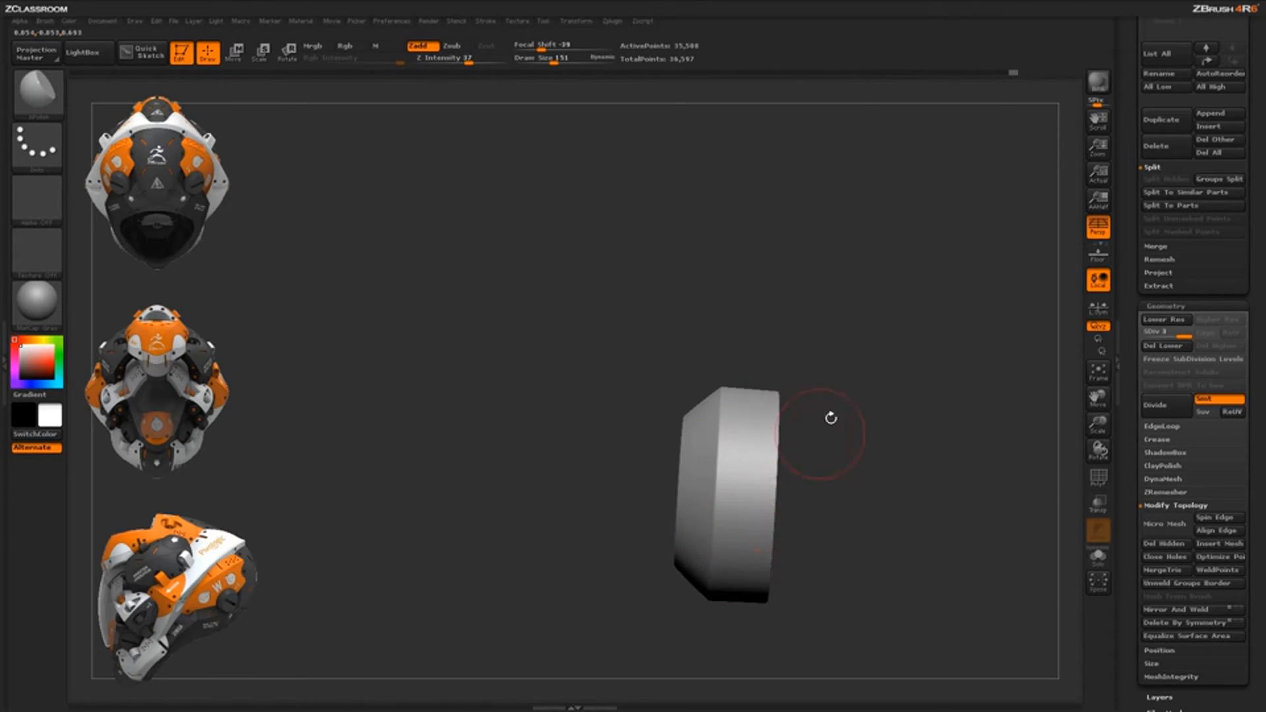
# Polish the sloping band with the larger hPolish brush and bring the bowl back to the front view
pyautogui.moveTo(831, 418)
pyautogui.mouseDown()
pyautogui.moveTo(898, 438)
pyautogui.moveTo(837, 369)
pyautogui.mouseUp()
pyautogui.moveTo(837, 369)
pyautogui.mouseDown()
pyautogui.moveTo(864, 373)
pyautogui.moveTo(895, 483)
pyautogui.mouseUp()
pyautogui.keyDown('alt'); pyautogui.moveTo(895, 483); pyautogui.dragTo(883, 432); pyautogui.keyUp('alt')
pyautogui.moveTo(665, 405)
pyautogui.mouseDown()
pyautogui.moveTo(670, 457)
pyautogui.moveTo(732, 469)
pyautogui.mouseUp()
pyautogui.moveTo(904, 476)
pyautogui.mouseDown()
pyautogui.moveTo(876, 485)
pyautogui.moveTo(875, 443)
pyautogui.mouseUp()
pyautogui.moveTo(875, 443)
pyautogui.mouseDown()
pyautogui.moveTo(907, 461)
pyautogui.moveTo(888, 493)
pyautogui.moveTo(904, 461)
pyautogui.moveTo(924, 520)
pyautogui.moveTo(821, 565)
pyautogui.mouseUp()
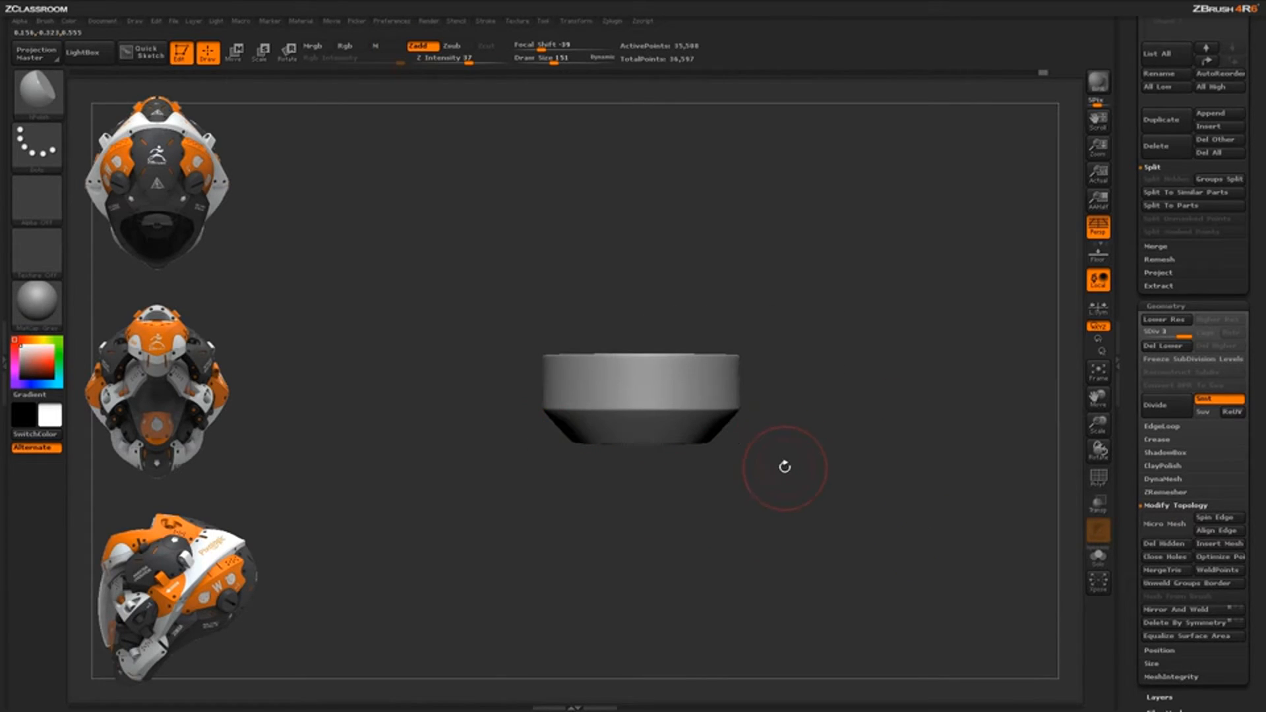
# Choose the TrimCurve brush and try to slice the bowl's base level with a horizontal cut
pyautogui.press('b')
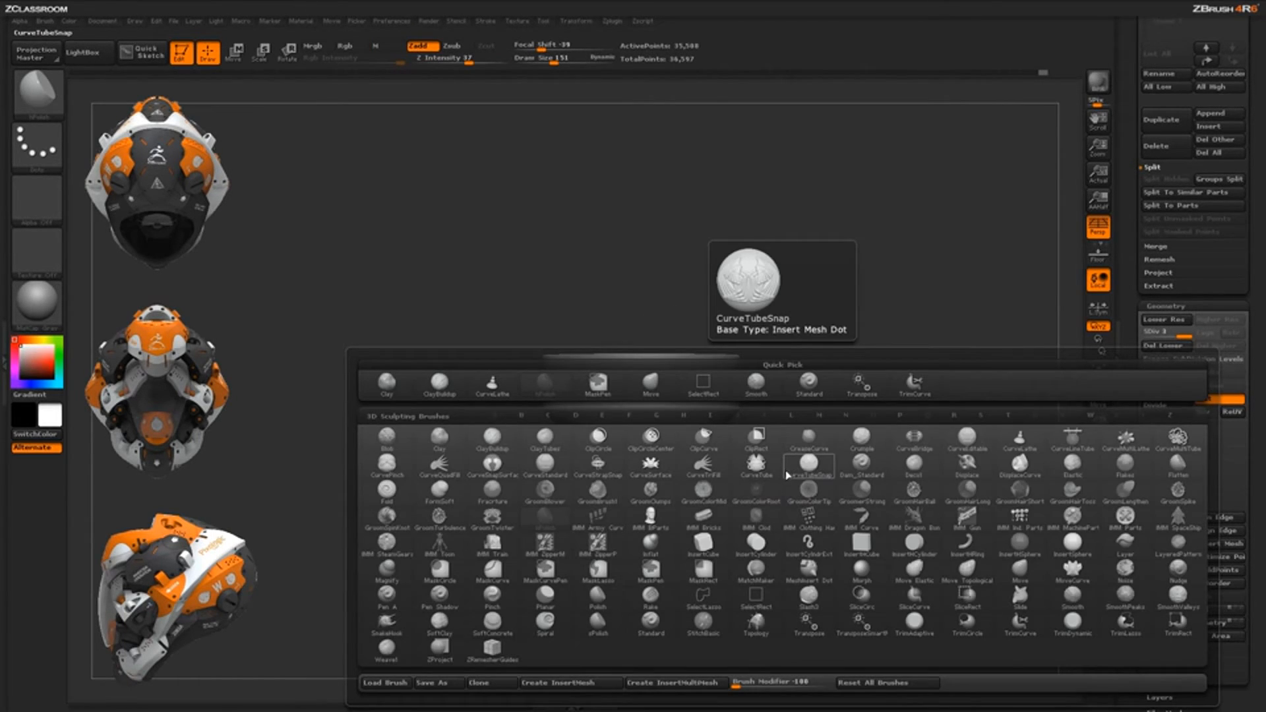
pyautogui.press('t')
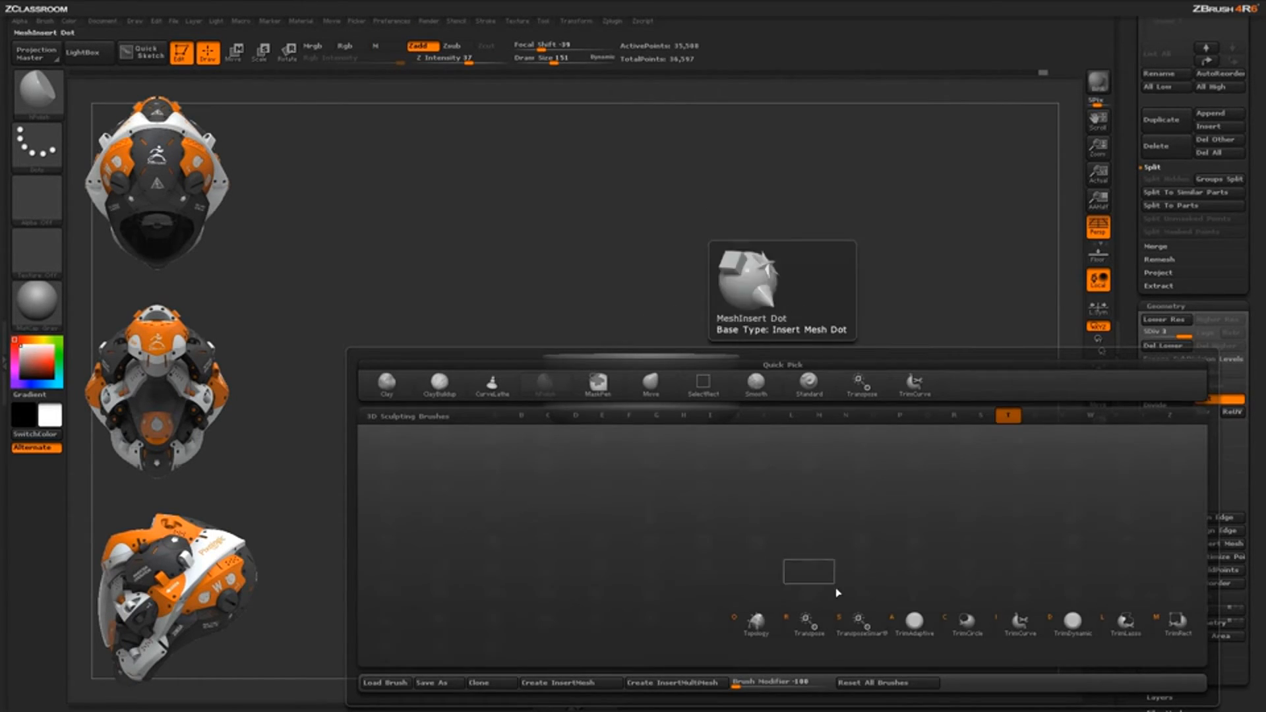
pyautogui.click(1019, 622)
pyautogui.click(966, 652)
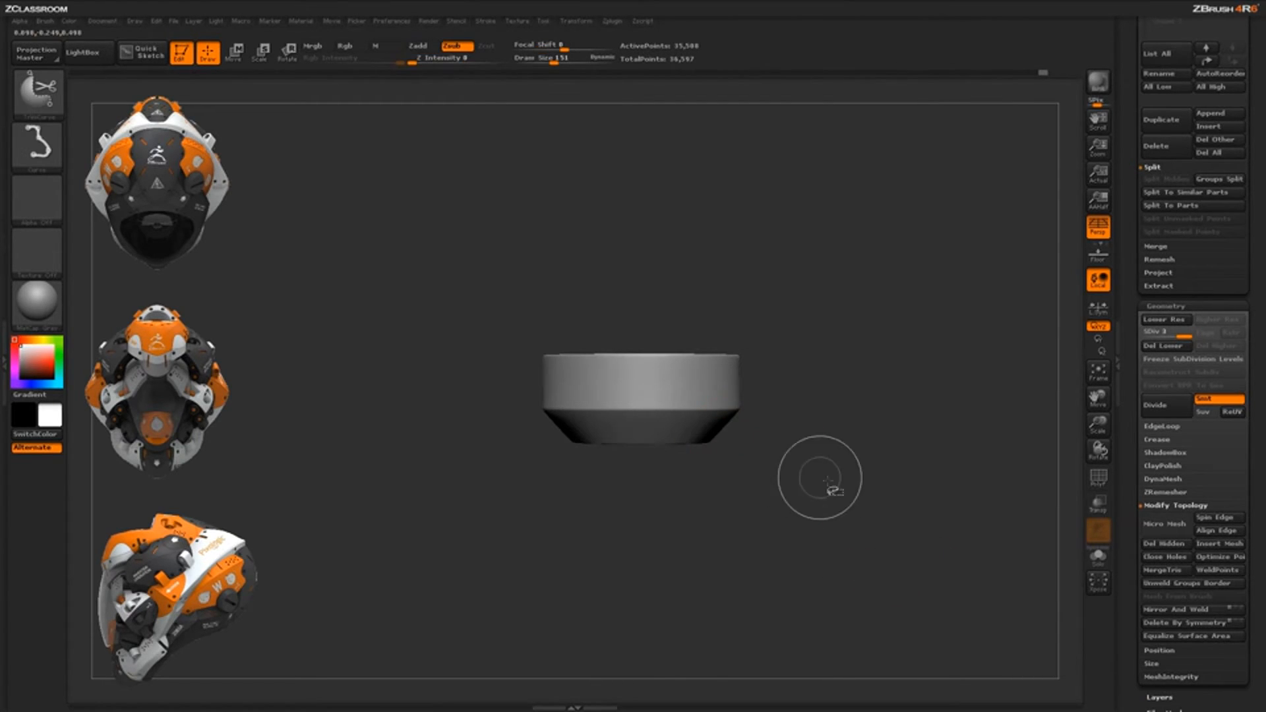
pyautogui.moveTo(824, 486)
pyautogui.keyDown('ctrl'); pyautogui.keyDown('shift'); pyautogui.mouseDown()
pyautogui.moveTo(508, 486)
pyautogui.moveTo(508, 435)
pyautogui.mouseUp(); pyautogui.keyUp('shift'); pyautogui.keyUp('ctrl')
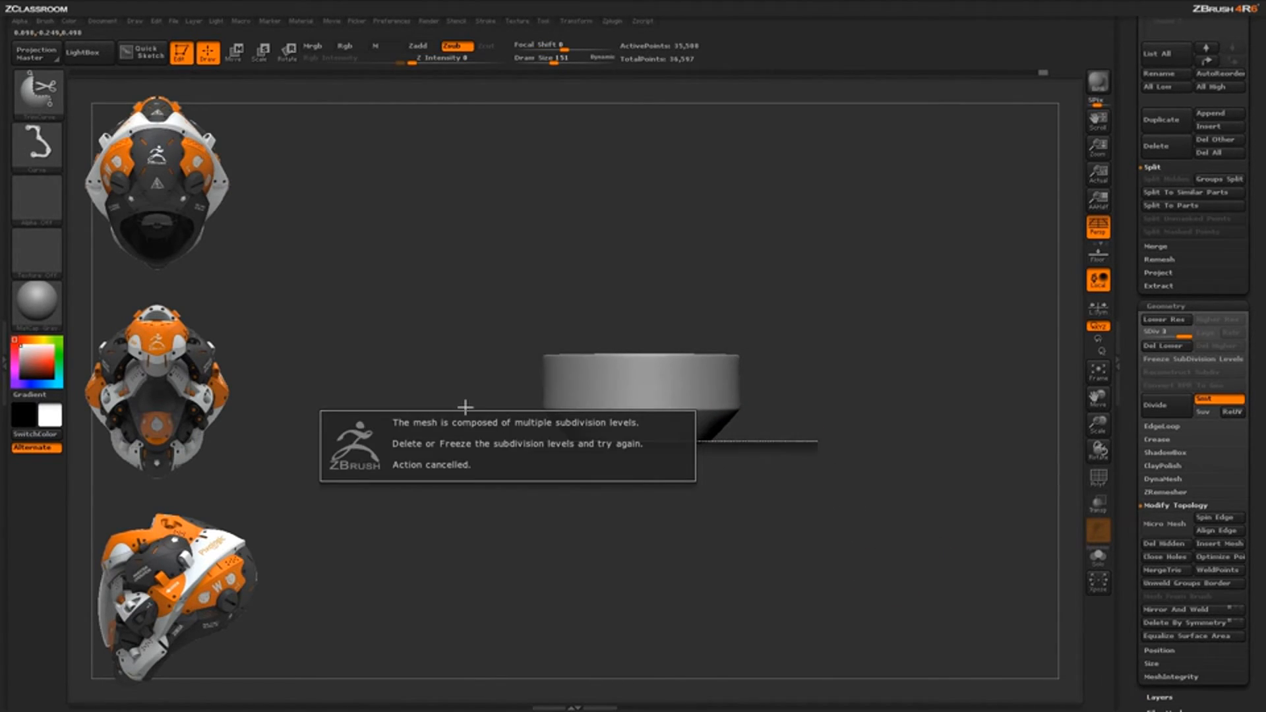
# Delete the bowl's lower subdivision levels, and trim its base and its upper rim flat with TrimCurve cuts
pyautogui.moveTo(829, 537); pyautogui.dragTo(682, 448)
pyautogui.click(1162, 346)
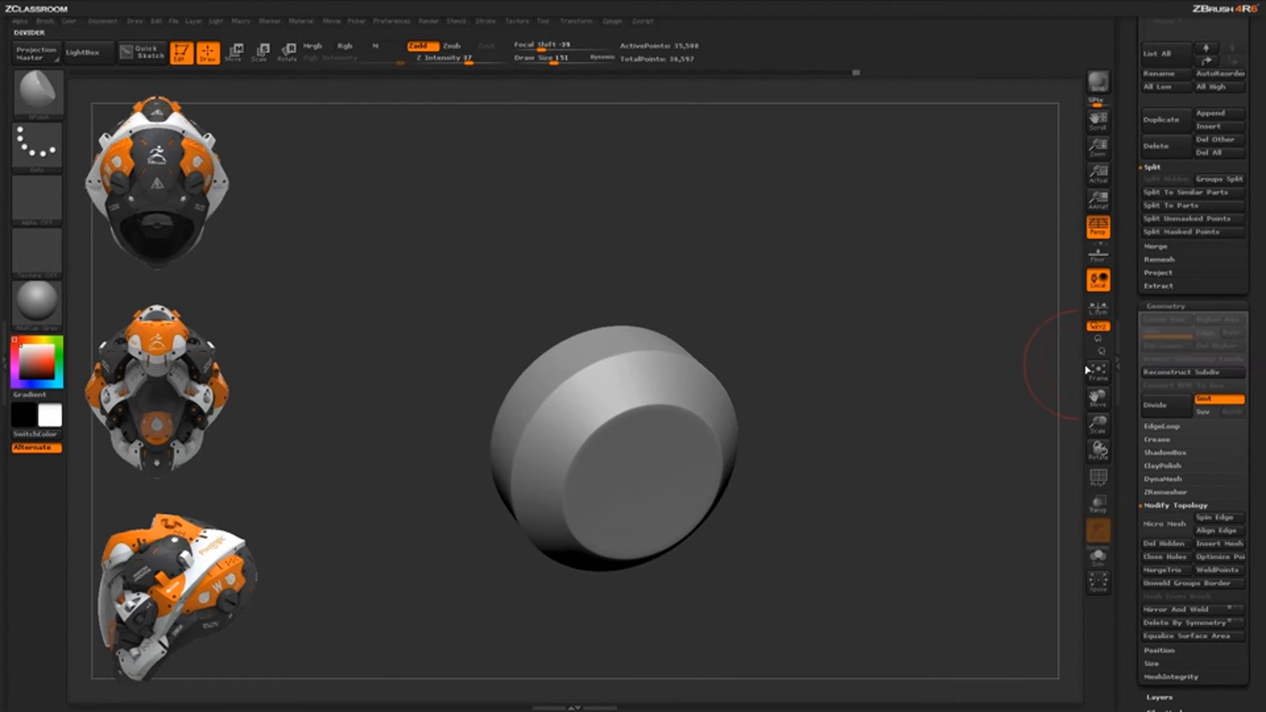
pyautogui.moveTo(901, 430)
pyautogui.keyDown('shift'); pyautogui.mouseDown()
pyautogui.moveTo(879, 523)
pyautogui.moveTo(525, 517)
pyautogui.moveTo(496, 448)
pyautogui.mouseUp(); pyautogui.keyUp('shift')
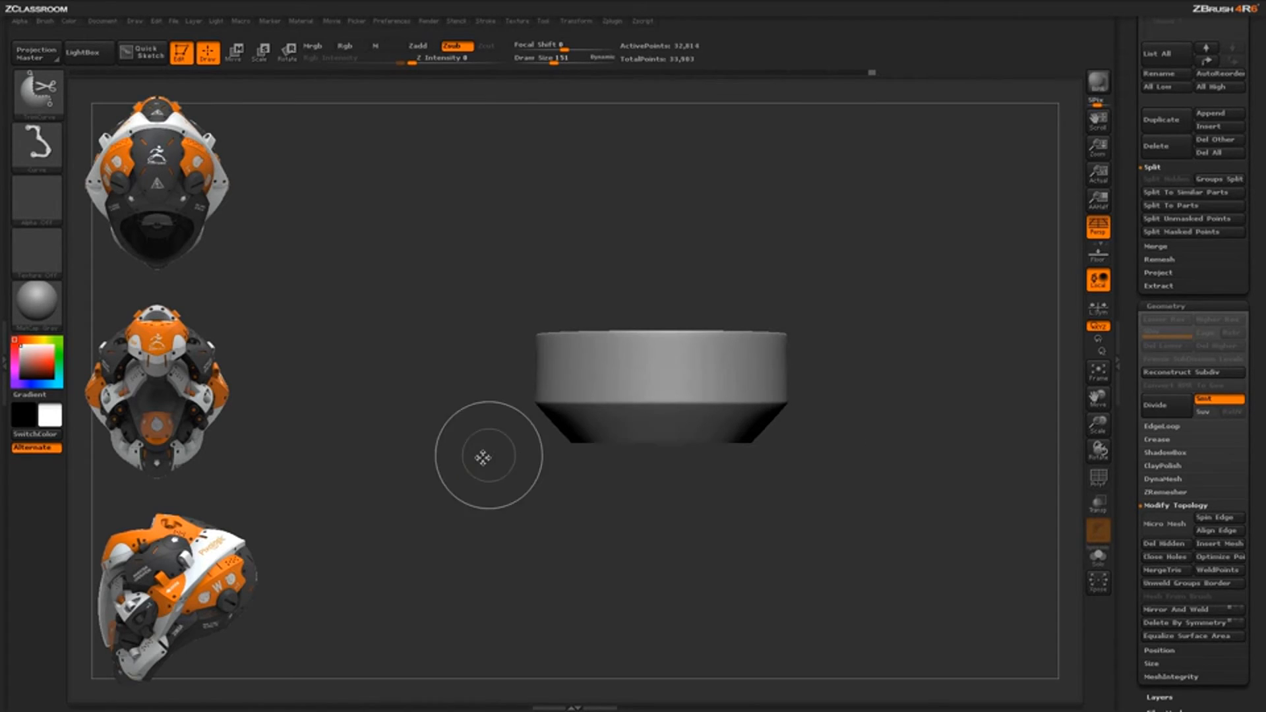
pyautogui.moveTo(443, 361)
pyautogui.keyDown('ctrl'); pyautogui.keyDown('shift'); pyautogui.mouseDown()
pyautogui.moveTo(887, 338)
pyautogui.moveTo(904, 323)
pyautogui.mouseUp(); pyautogui.keyUp('shift'); pyautogui.keyUp('ctrl')
pyautogui.moveTo(898, 461)
pyautogui.mouseDown()
pyautogui.moveTo(911, 479)
pyautogui.moveTo(850, 444)
pyautogui.moveTo(873, 455)
pyautogui.mouseUp()
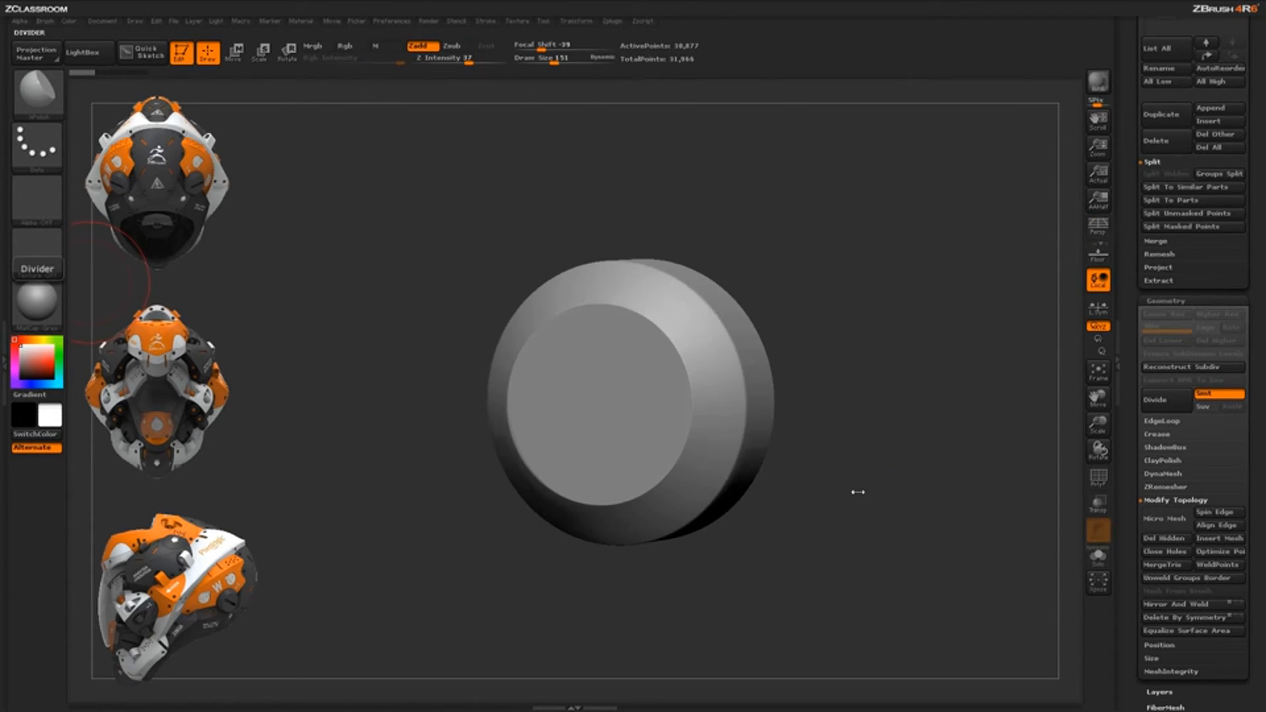
pyautogui.moveTo(858, 493); pyautogui.dragTo(877, 453)
# Switch to the helmet tool and make the helmet's side panel, Torso_Start3_1, the active subtool
pyautogui.moveTo(1123, 268); pyautogui.dragTo(1130, 412)
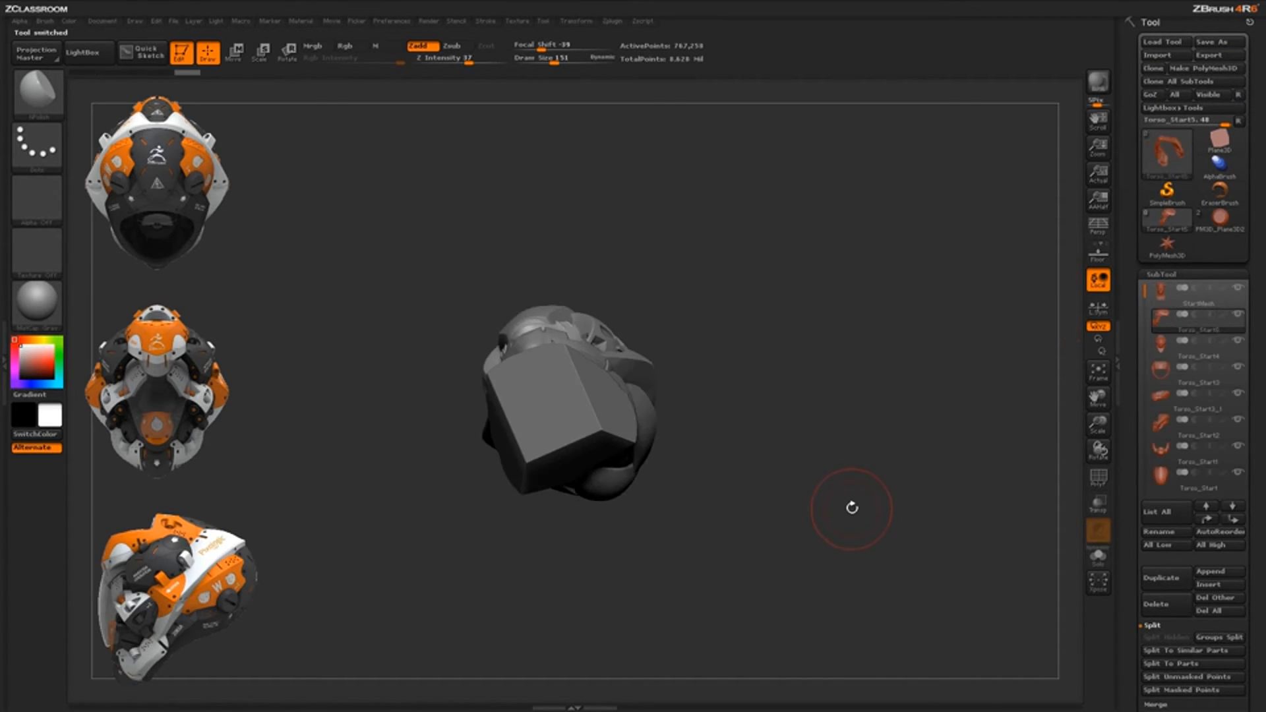
pyautogui.moveTo(850, 508); pyautogui.dragTo(811, 505)
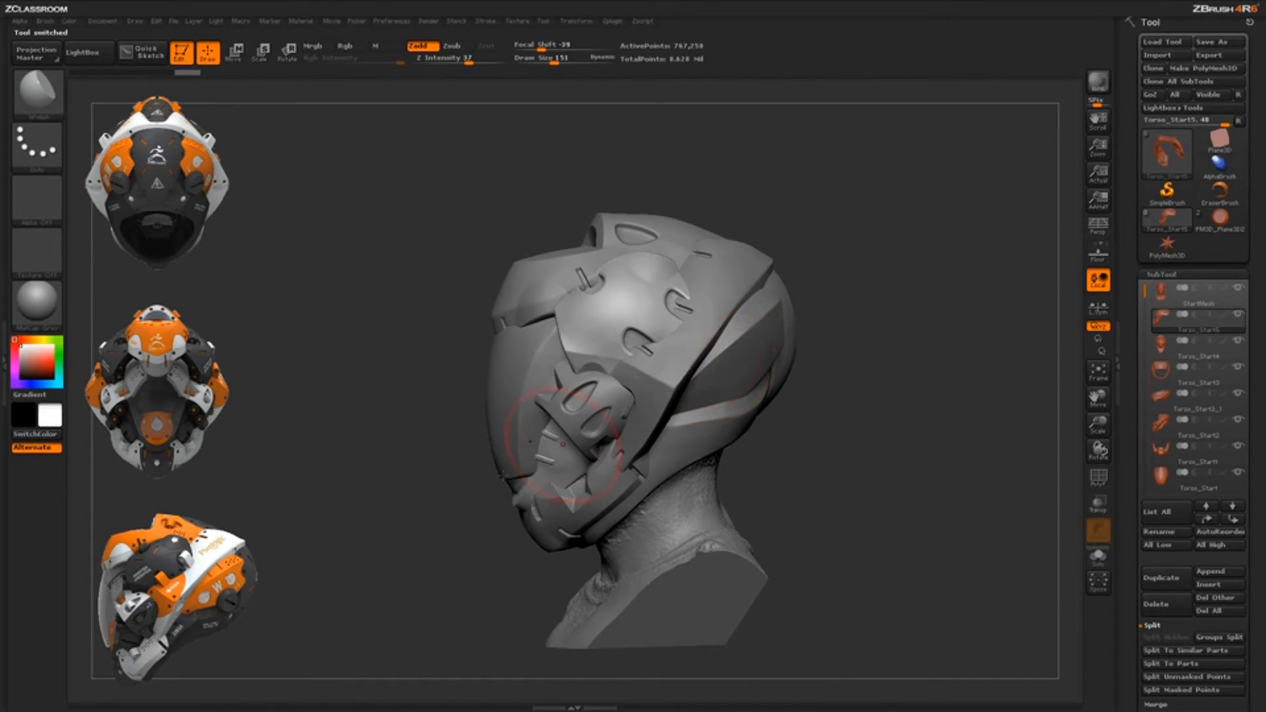
pyautogui.keyDown('alt'); pyautogui.click(756, 350); pyautogui.keyUp('alt')
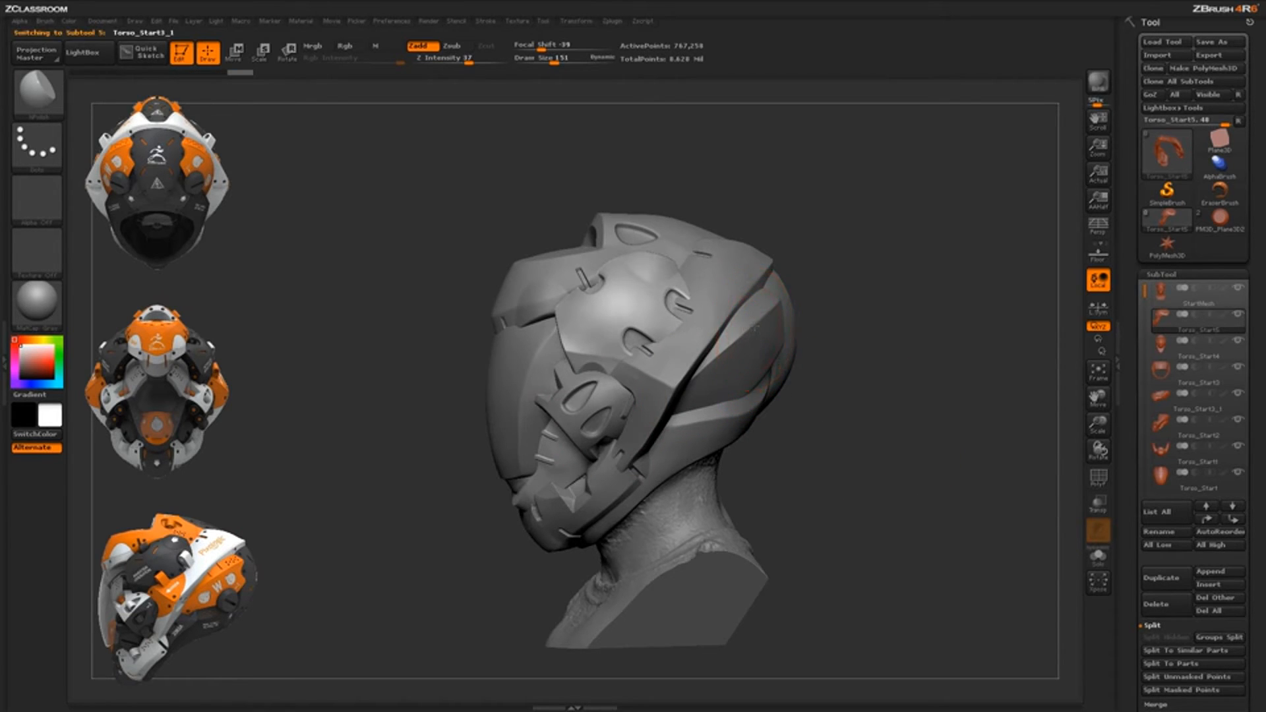
pyautogui.moveTo(849, 466); pyautogui.dragTo(969, 443)
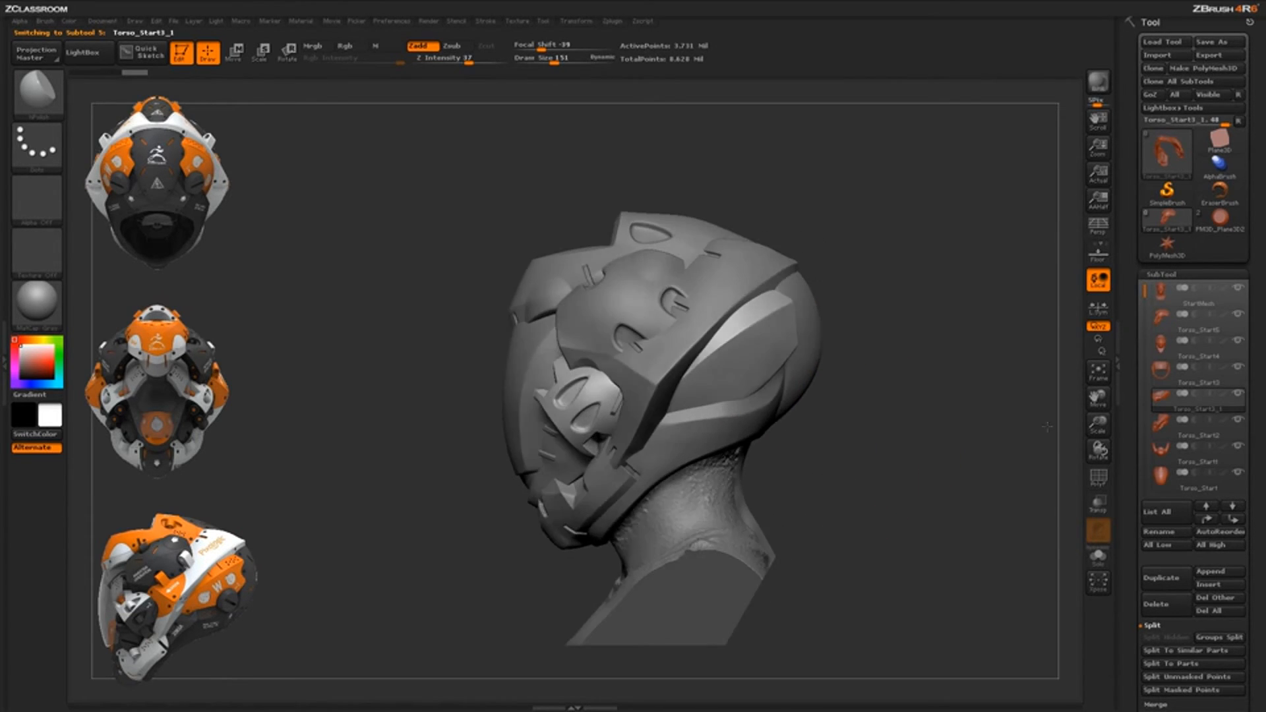
# Insert the PM3D_Plane3D2 bowl into the helmet as a subtool and make it active
pyautogui.click(1212, 584)
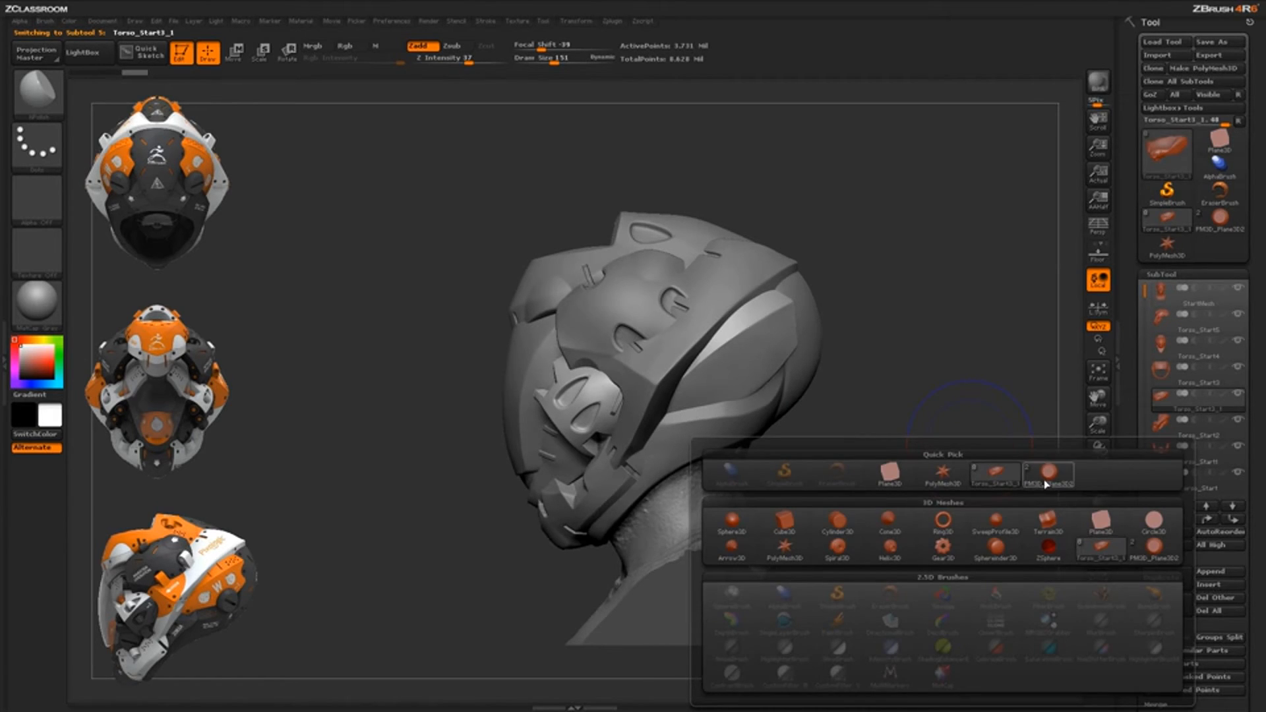
pyautogui.moveTo(1047, 485)
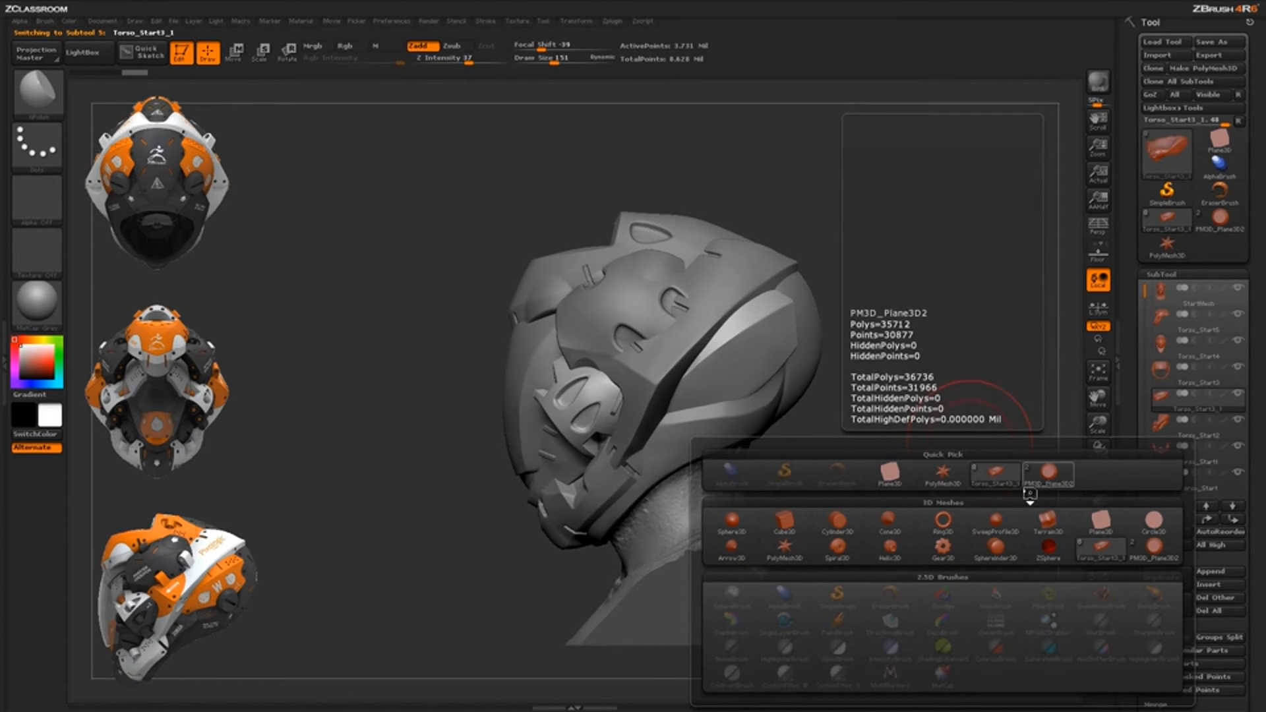
pyautogui.click(1047, 485)
pyautogui.keyDown('alt'); pyautogui.moveTo(906, 558); pyautogui.dragTo(890, 428); pyautogui.keyUp('alt')
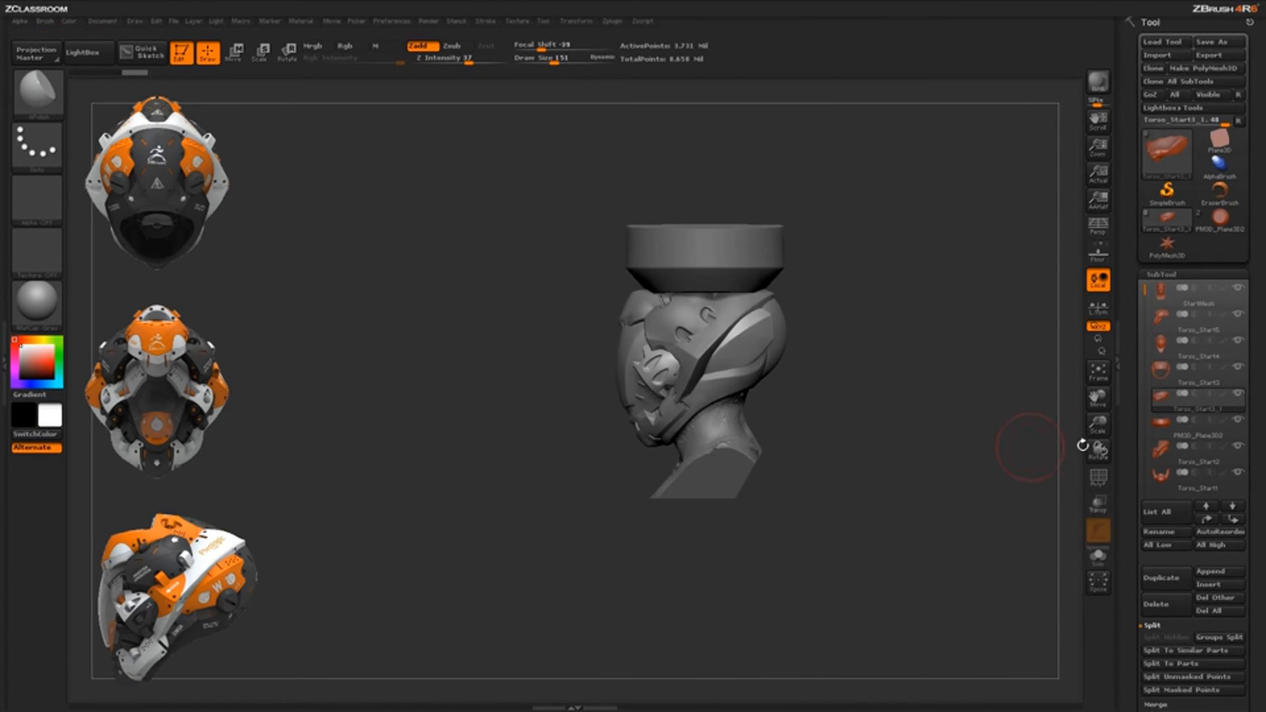
pyautogui.click(1194, 438)
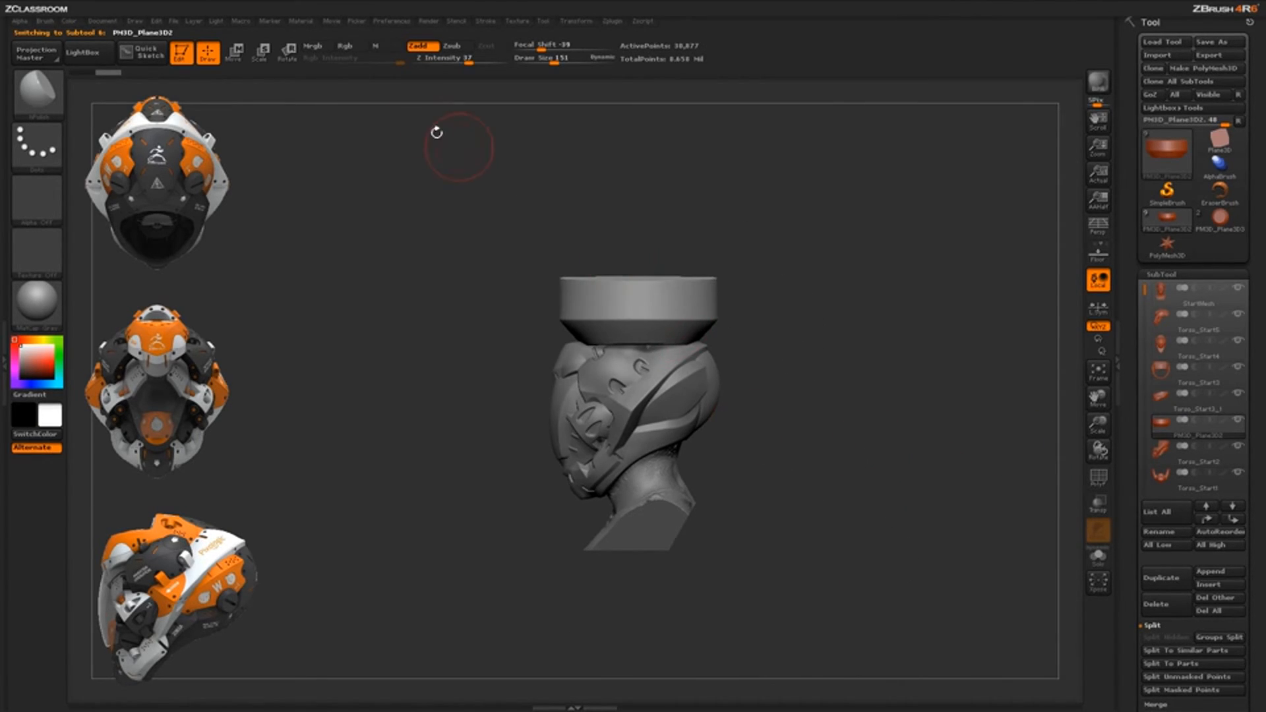
# Turn the bowl onto its side with a Transpose rotation and scale it down to a small disc above the helmet
pyautogui.click(273, 59)
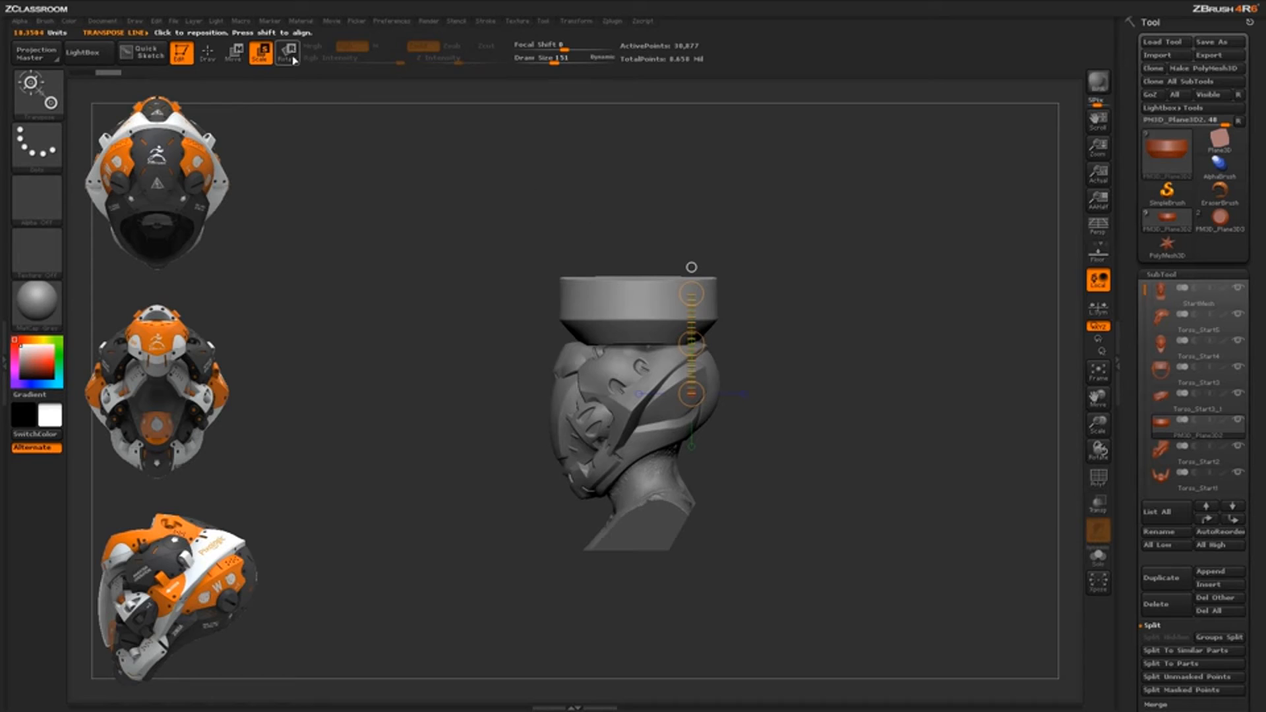
pyautogui.click(290, 55)
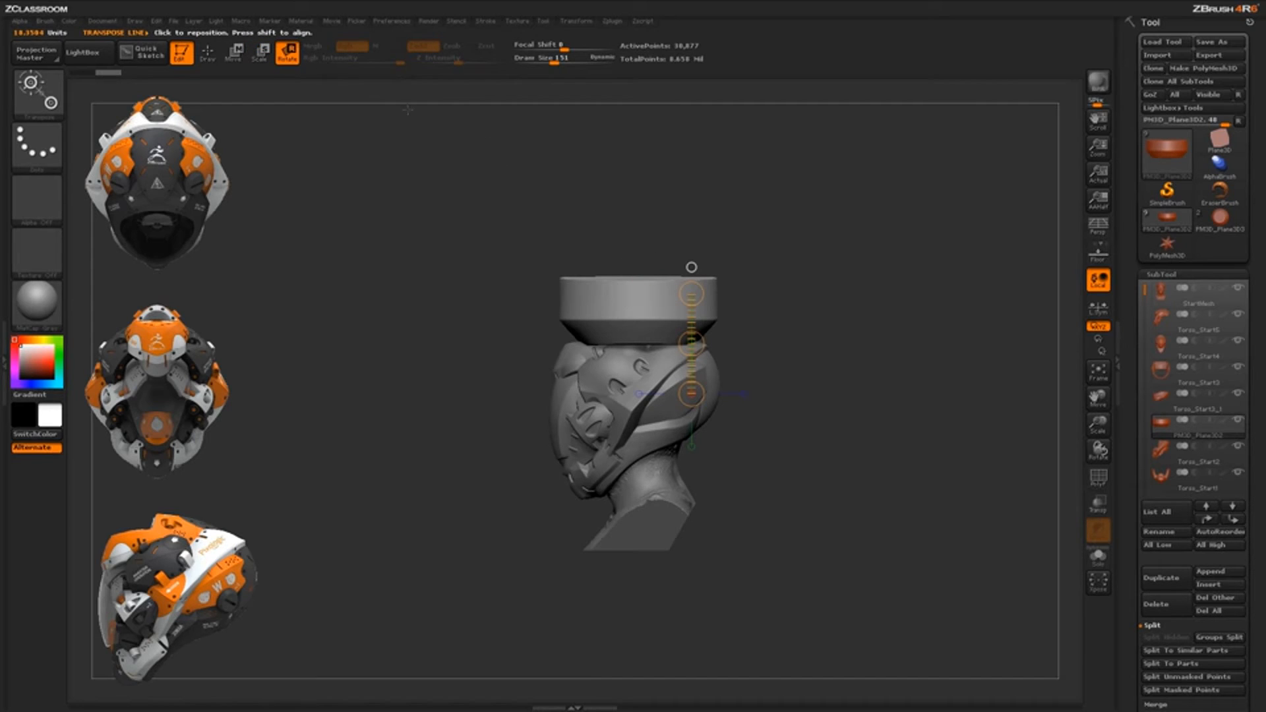
pyautogui.moveTo(656, 301)
pyautogui.keyDown('shift'); pyautogui.mouseDown()
pyautogui.moveTo(656, 152)
pyautogui.moveTo(557, 198)
pyautogui.moveTo(595, 294)
pyautogui.mouseUp(); pyautogui.keyUp('shift')
pyautogui.press('e')
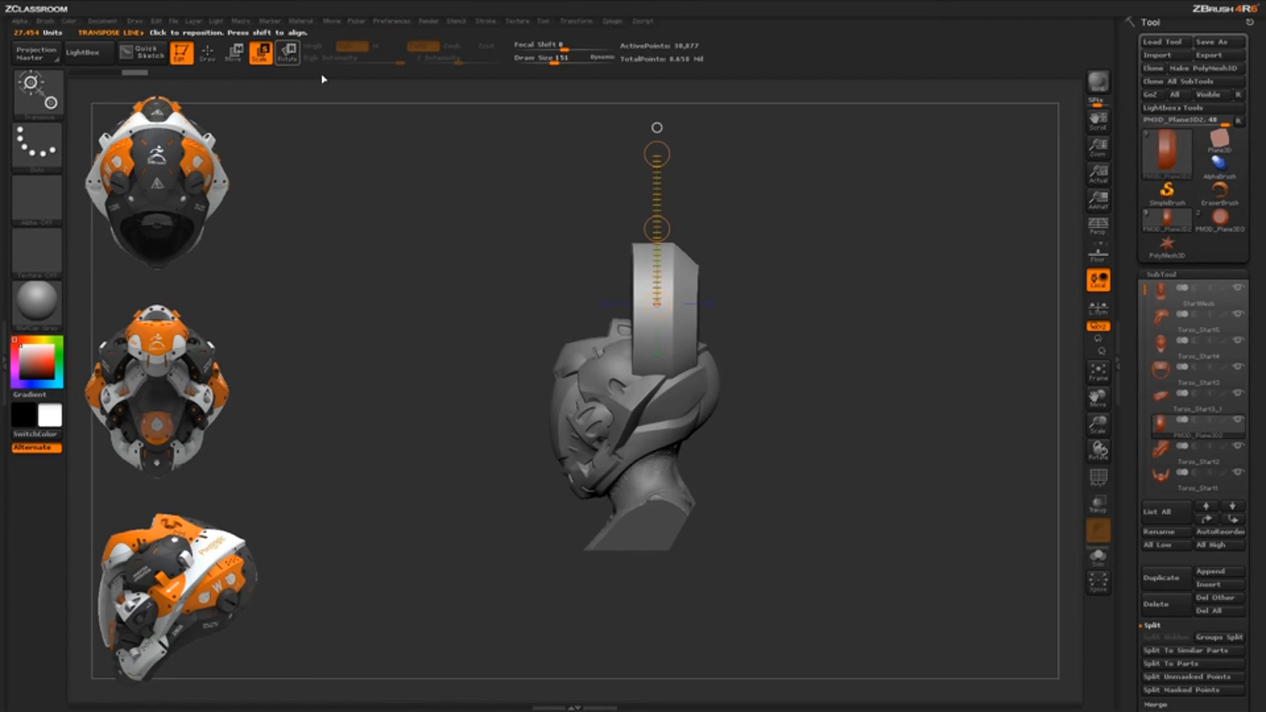
pyautogui.moveTo(657, 154); pyautogui.dragTo(654, 315)
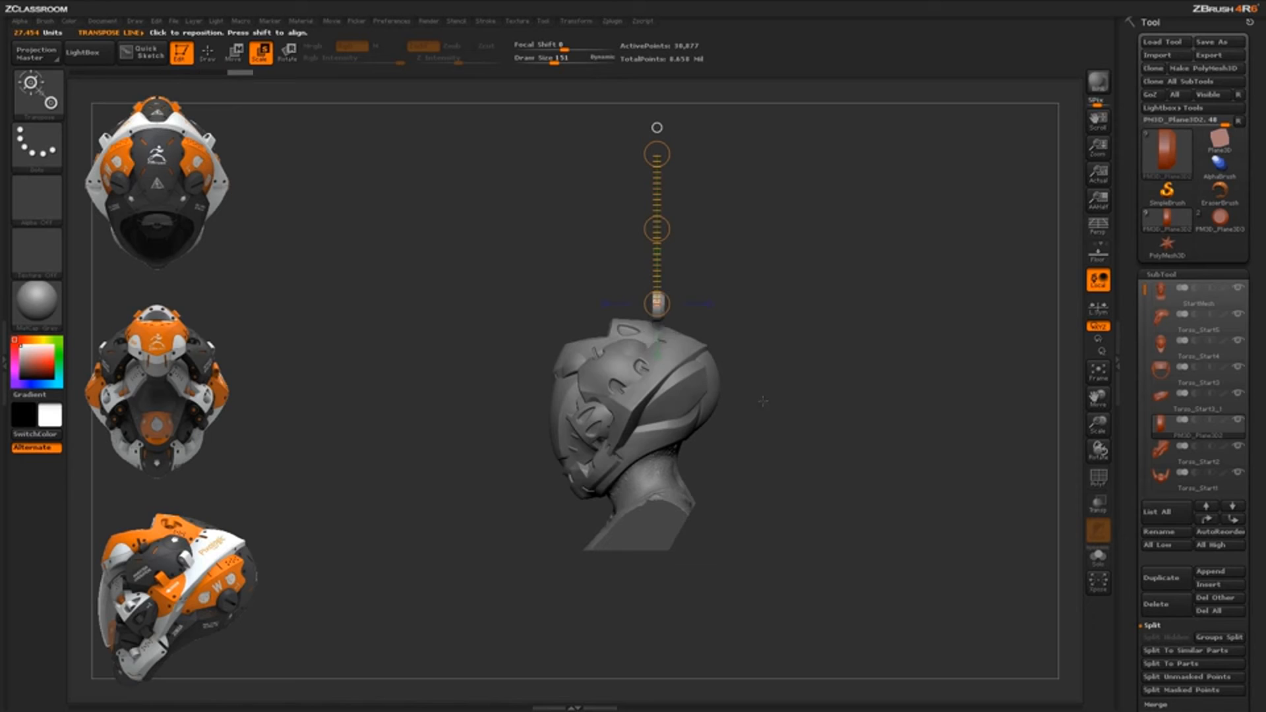
# Move the small disc from above the helmet onto the rear side panel beside the back of the head
pyautogui.moveTo(758, 420); pyautogui.dragTo(722, 404)
pyautogui.press('w')
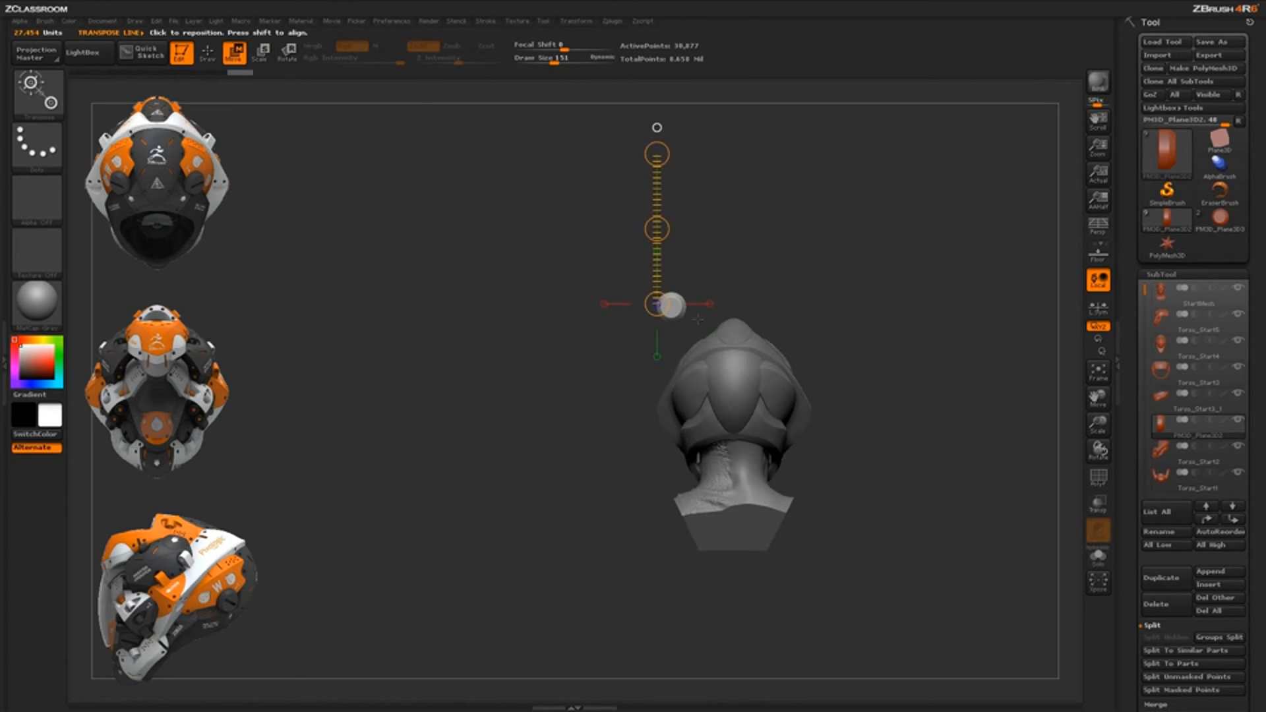
pyautogui.moveTo(671, 304); pyautogui.dragTo(752, 222)
pyautogui.moveTo(704, 270); pyautogui.dragTo(847, 456)
pyautogui.moveTo(715, 410)
pyautogui.keyDown('shift'); pyautogui.mouseDown()
pyautogui.moveTo(858, 410)
pyautogui.moveTo(760, 404)
pyautogui.mouseUp(); pyautogui.keyUp('shift')
pyautogui.moveTo(905, 484)
pyautogui.keyDown('alt'); pyautogui.mouseDown()
pyautogui.moveTo(907, 502)
pyautogui.moveTo(917, 497)
pyautogui.mouseUp(); pyautogui.keyUp('alt')
pyautogui.moveTo(919, 497); pyautogui.dragTo(1015, 496)
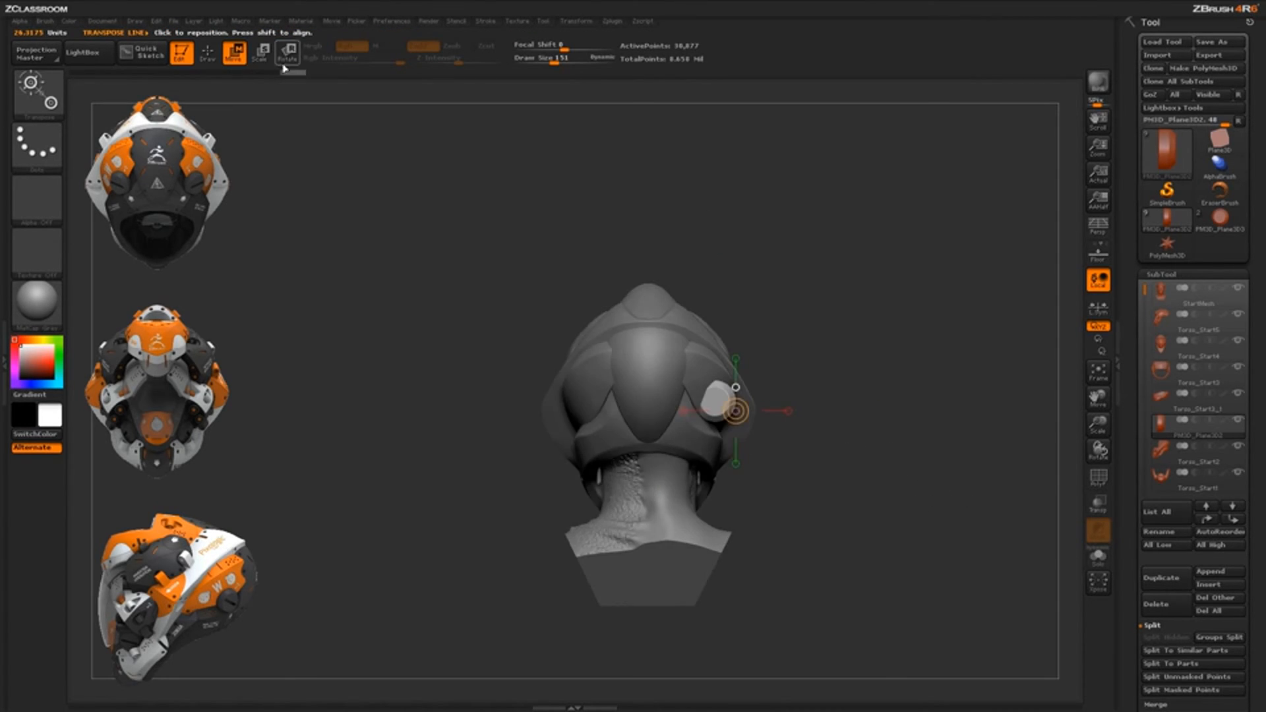
# Rotate the disc with Transpose lines so it angles outward along the helmet's rear side panel
pyautogui.press('e')
pyautogui.press('r')
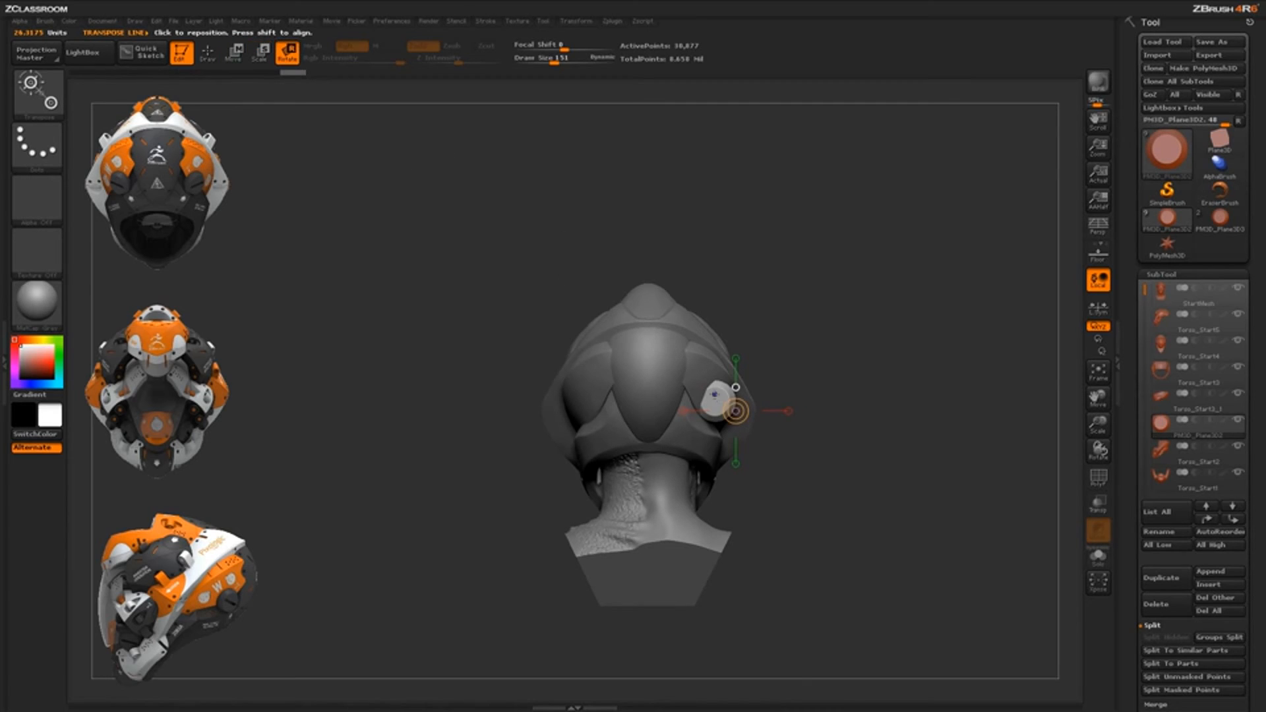
pyautogui.keyDown('shift'); pyautogui.moveTo(715, 398); pyautogui.dragTo(714, 290); pyautogui.keyUp('shift')
pyautogui.moveTo(715, 347); pyautogui.dragTo(719, 347)
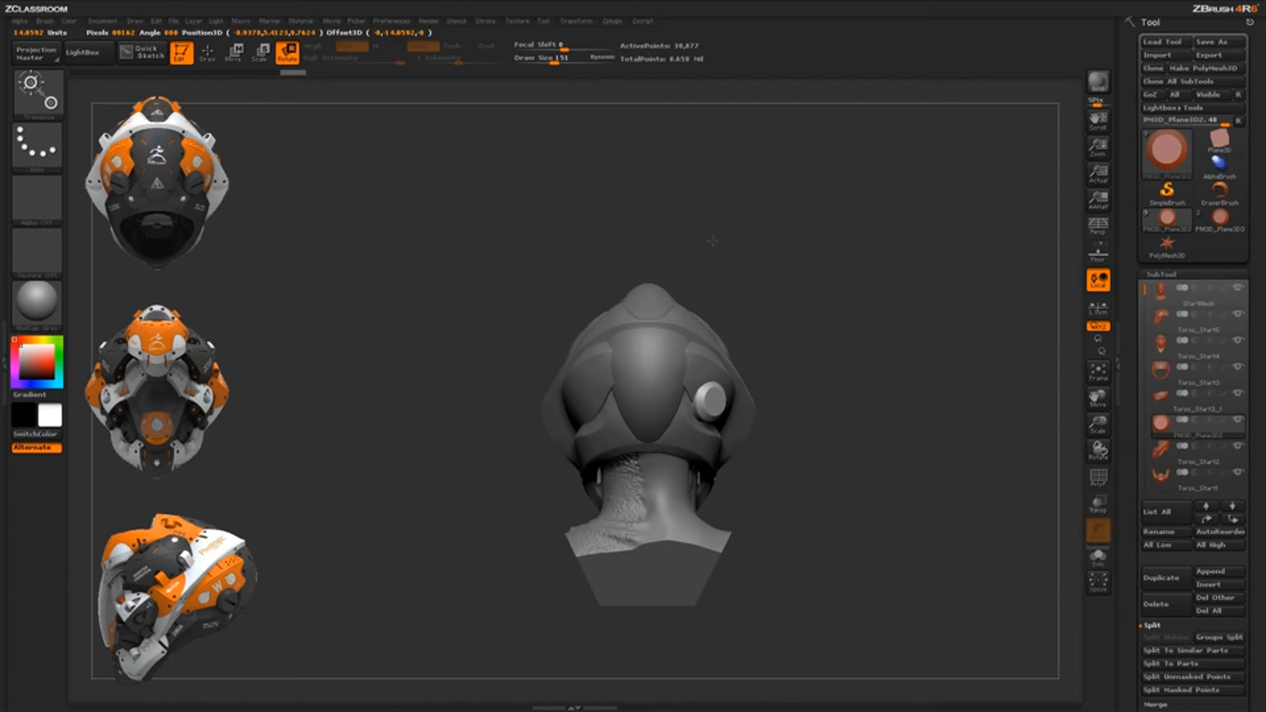
pyautogui.moveTo(715, 236); pyautogui.dragTo(715, 240)
pyautogui.moveTo(791, 277); pyautogui.dragTo(819, 280)
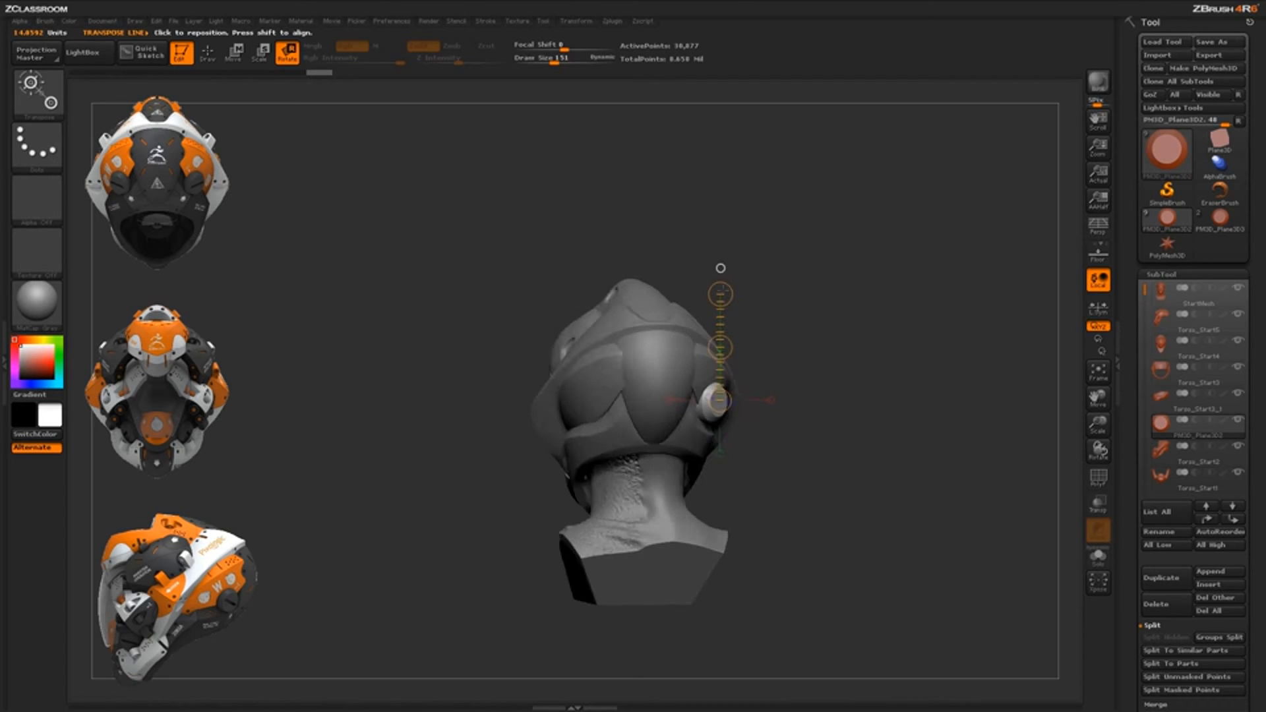
pyautogui.moveTo(719, 294); pyautogui.dragTo(732, 300)
pyautogui.moveTo(832, 363); pyautogui.dragTo(832, 366)
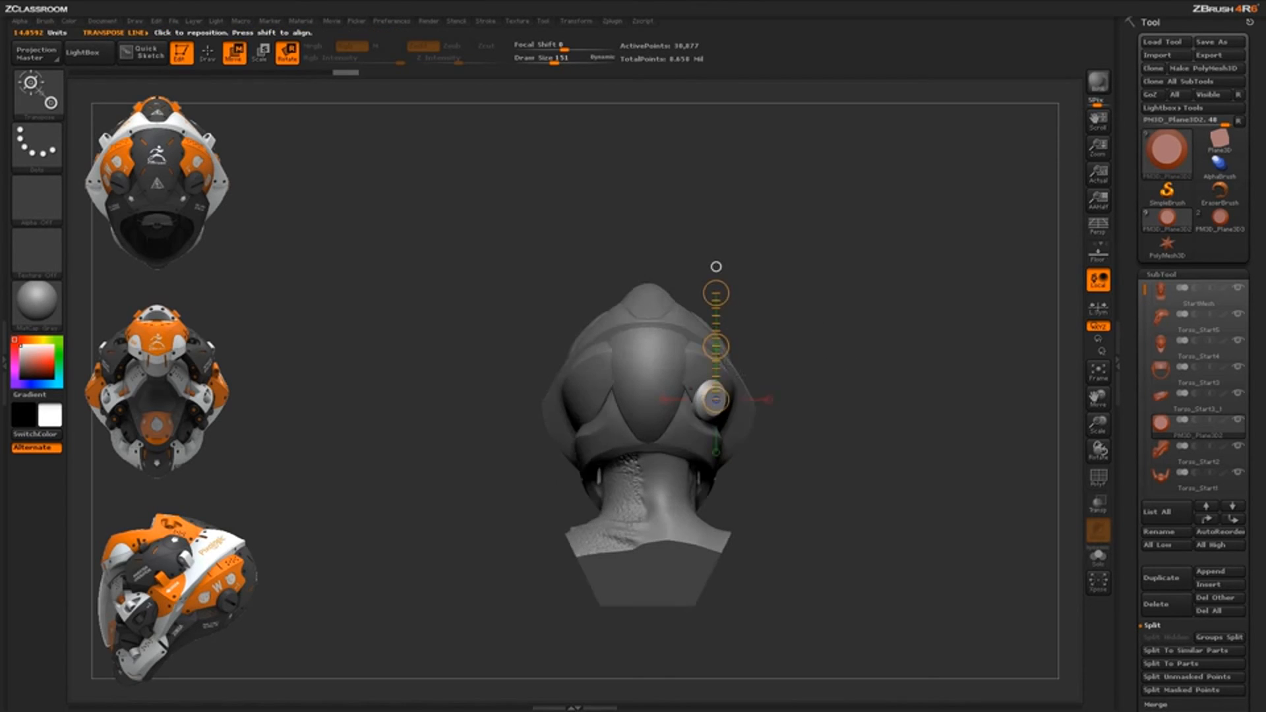
# Adjust the disc's placement on the side panel from the rear and side views
pyautogui.press('w')
pyautogui.moveTo(716, 347); pyautogui.dragTo(711, 348)
pyautogui.moveTo(844, 440); pyautogui.dragTo(791, 441)
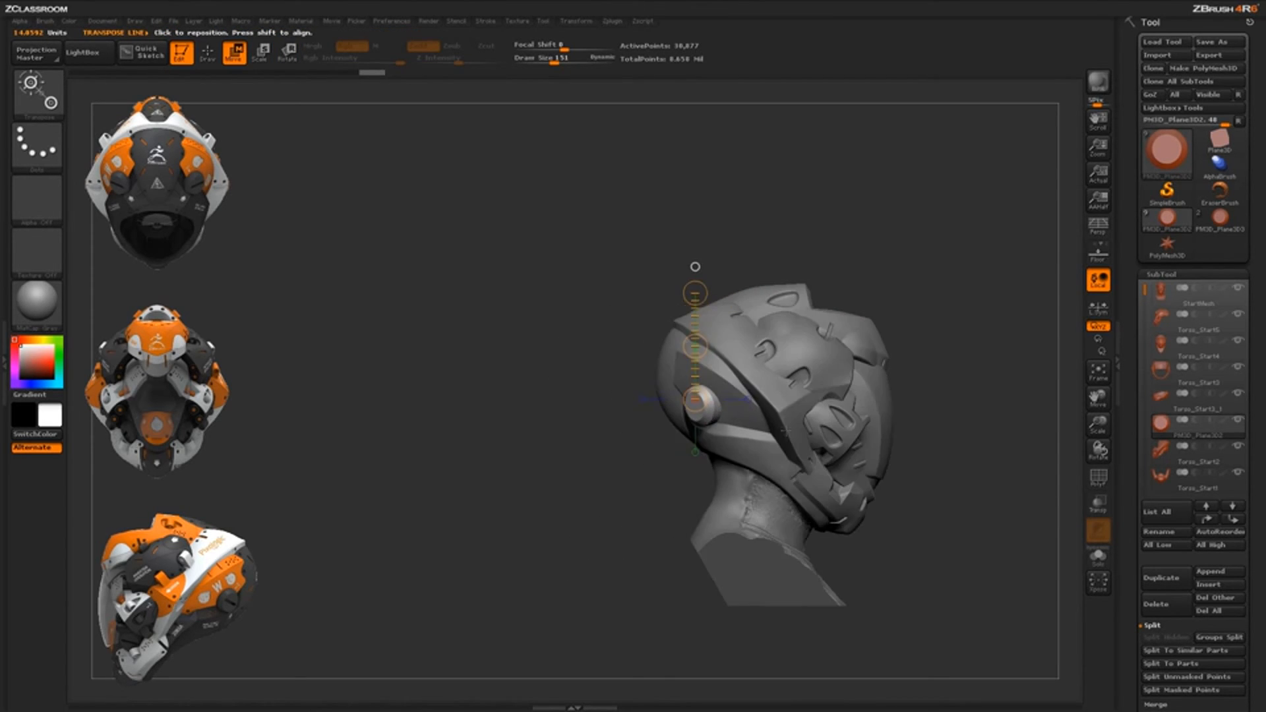
pyautogui.moveTo(713, 414)
pyautogui.keyDown('shift'); pyautogui.mouseDown()
pyautogui.moveTo(600, 414)
pyautogui.moveTo(661, 416)
pyautogui.moveTo(604, 432)
pyautogui.moveTo(659, 414)
pyautogui.mouseUp(); pyautogui.keyUp('shift')
pyautogui.press('r')
pyautogui.press('w')
pyautogui.keyDown('shift'); pyautogui.moveTo(636, 494); pyautogui.dragTo(884, 488); pyautogui.keyUp('shift')
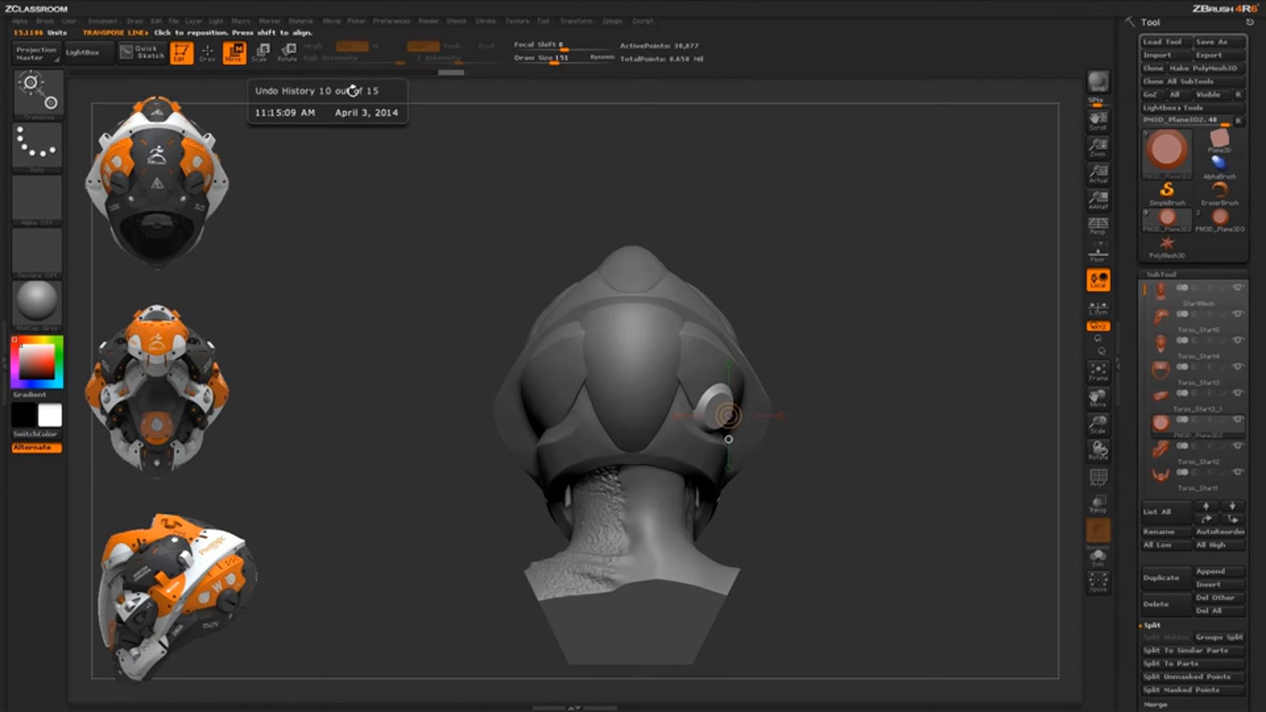
# Rotate the disc in the rear view with a horizontal Transpose line to match the panel's slope
pyautogui.click(289, 58)
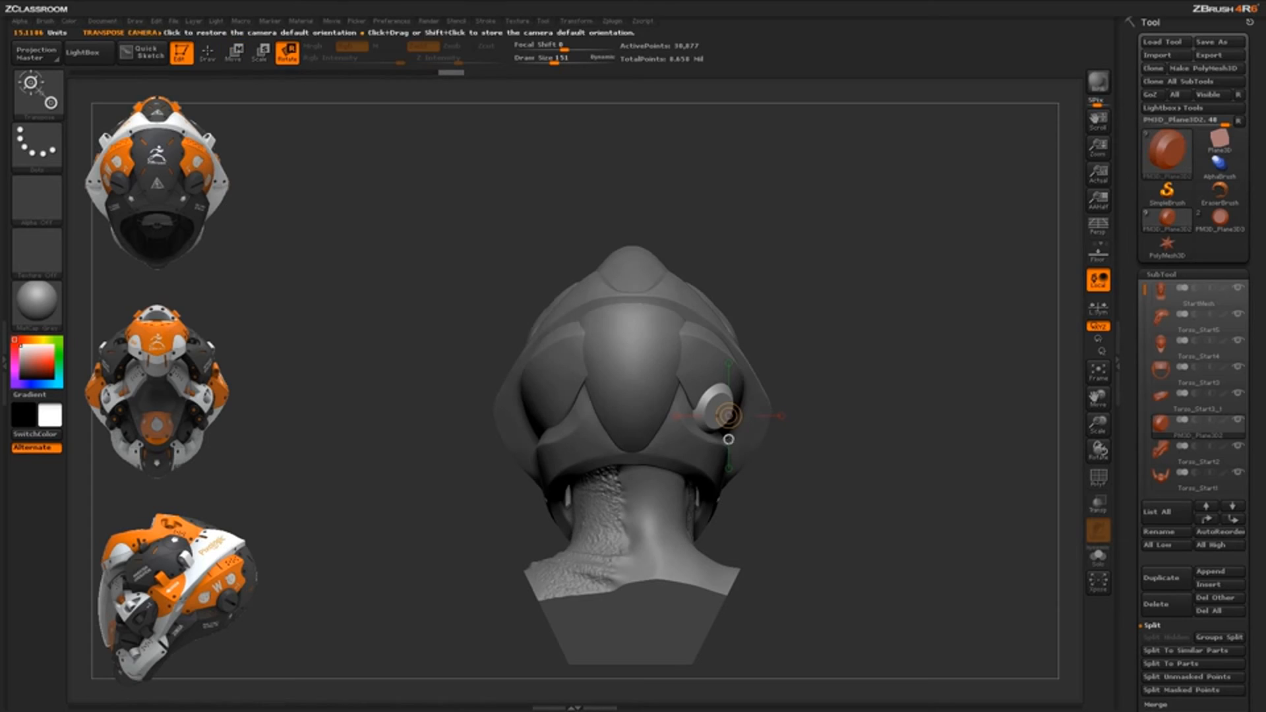
pyautogui.moveTo(703, 415)
pyautogui.keyDown('shift'); pyautogui.mouseDown()
pyautogui.moveTo(814, 416)
pyautogui.moveTo(762, 418)
pyautogui.mouseUp(); pyautogui.keyUp('shift')
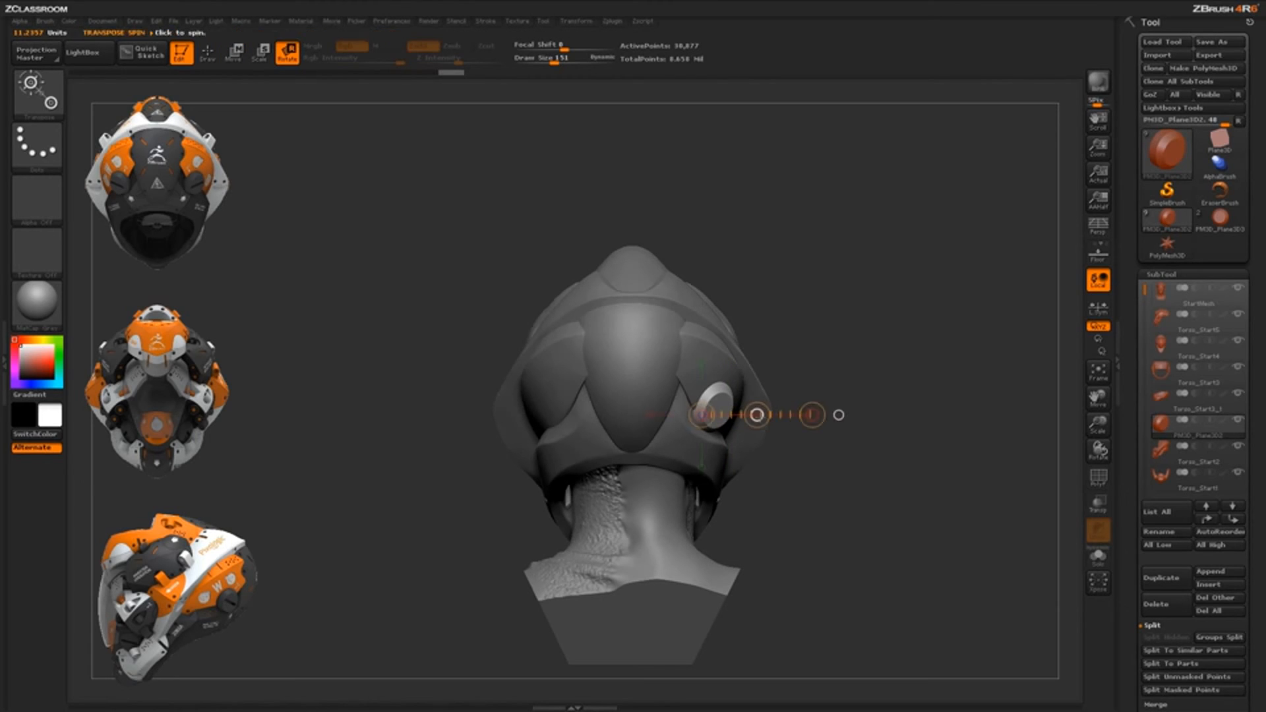
pyautogui.press('w')
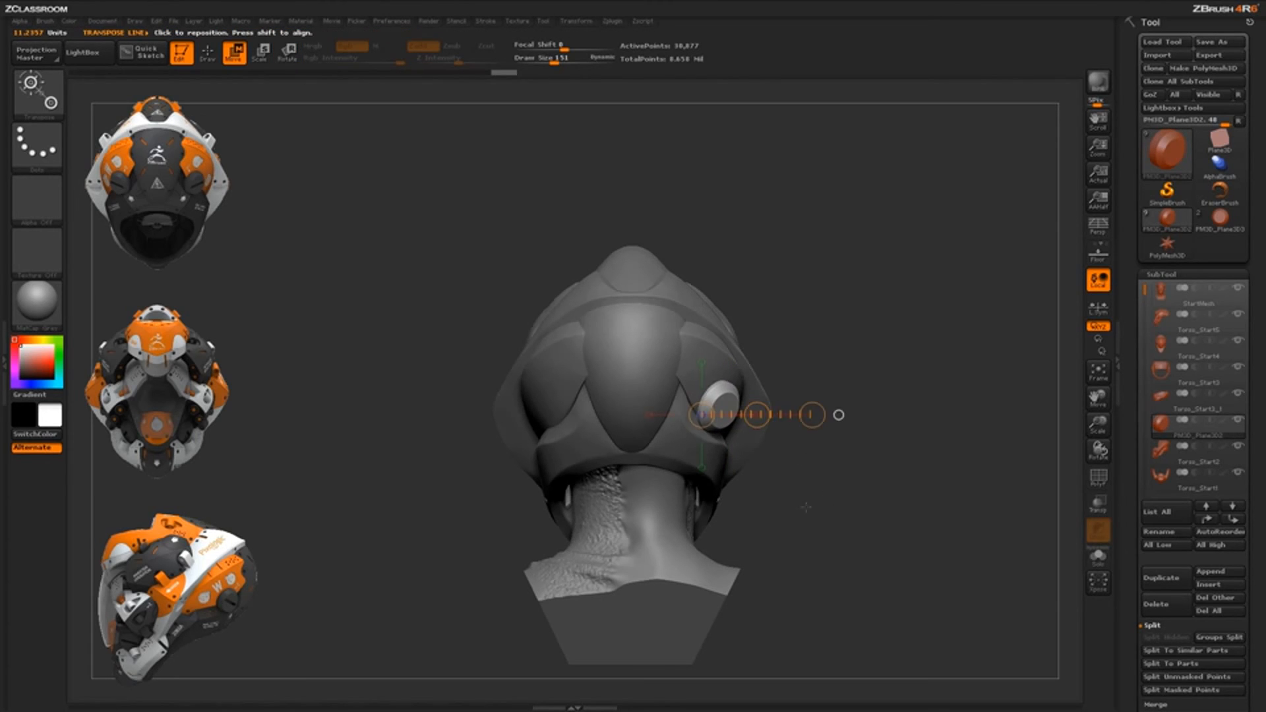
# Refine the disc's rotation from the side view with a vertical Transpose line
pyautogui.moveTo(805, 508); pyautogui.dragTo(698, 504)
pyautogui.press('r')
pyautogui.press('e')
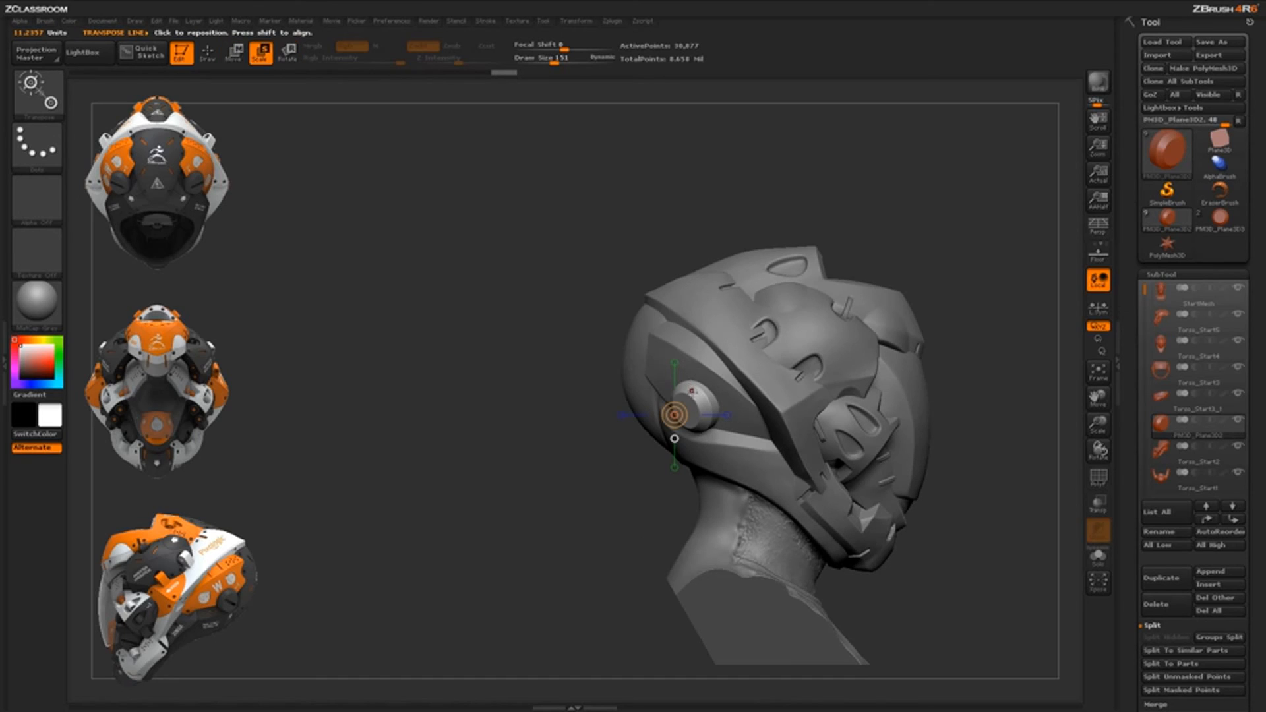
pyautogui.moveTo(693, 400)
pyautogui.keyDown('shift'); pyautogui.mouseDown()
pyautogui.moveTo(694, 283)
pyautogui.moveTo(694, 295)
pyautogui.mouseUp(); pyautogui.keyUp('shift')
pyautogui.press('r')
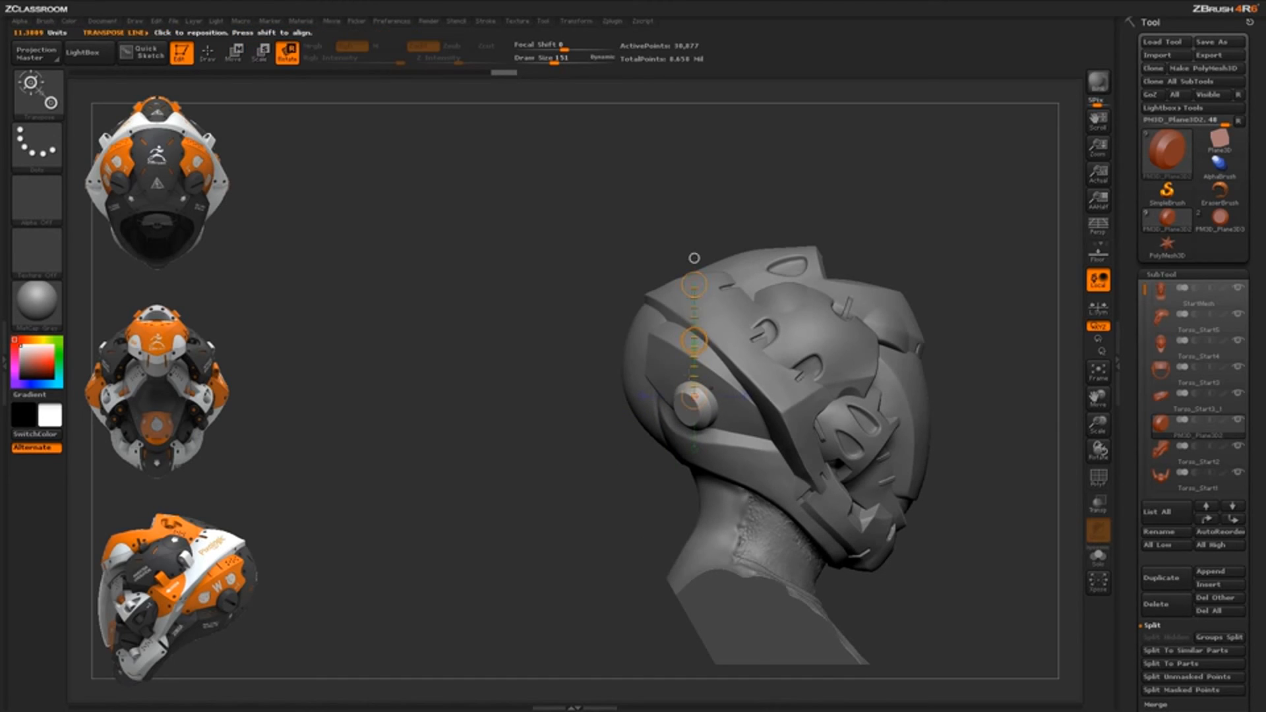
pyautogui.moveTo(686, 410); pyautogui.dragTo(590, 456)
pyautogui.moveTo(576, 562); pyautogui.dragTo(898, 443)
# Nudge the disc into its final position against the side panel and return to Draw mode
pyautogui.click(690, 387)
pyautogui.press('w')
pyautogui.moveTo(690, 331); pyautogui.dragTo(690, 335)
pyautogui.keyDown('alt'); pyautogui.moveTo(930, 528); pyautogui.dragTo(891, 556); pyautogui.keyUp('alt')
pyautogui.press('q')
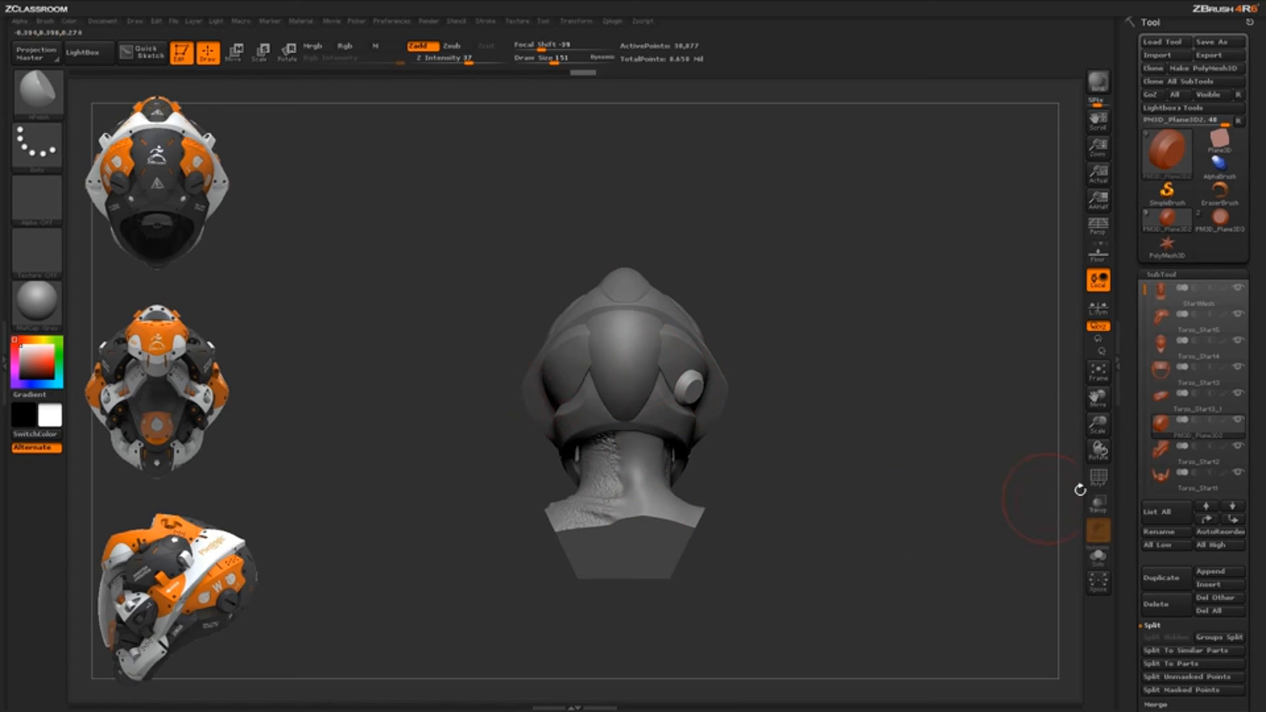
# Mirror the disc to the other side of the helmet with Mirror And Weld and turn on perspective
pyautogui.moveTo(1126, 519); pyautogui.dragTo(1139, 352)
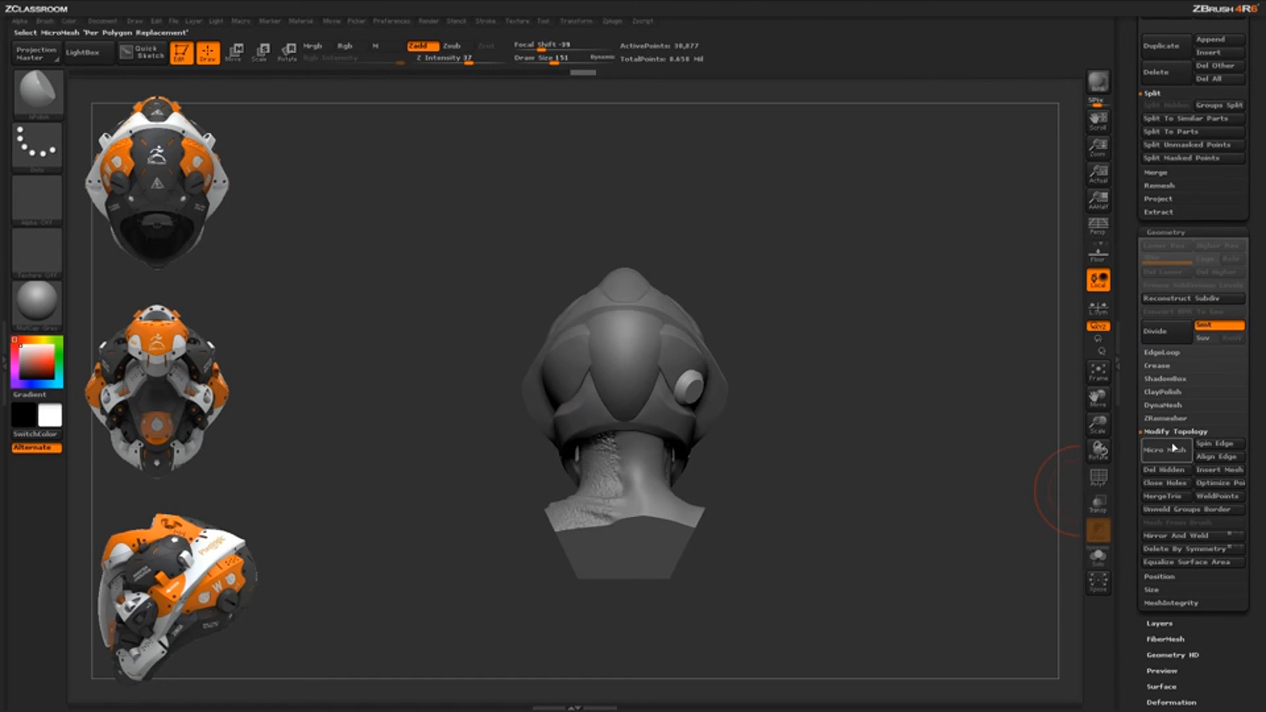
pyautogui.click(1174, 536)
pyautogui.moveTo(850, 504); pyautogui.dragTo(730, 449)
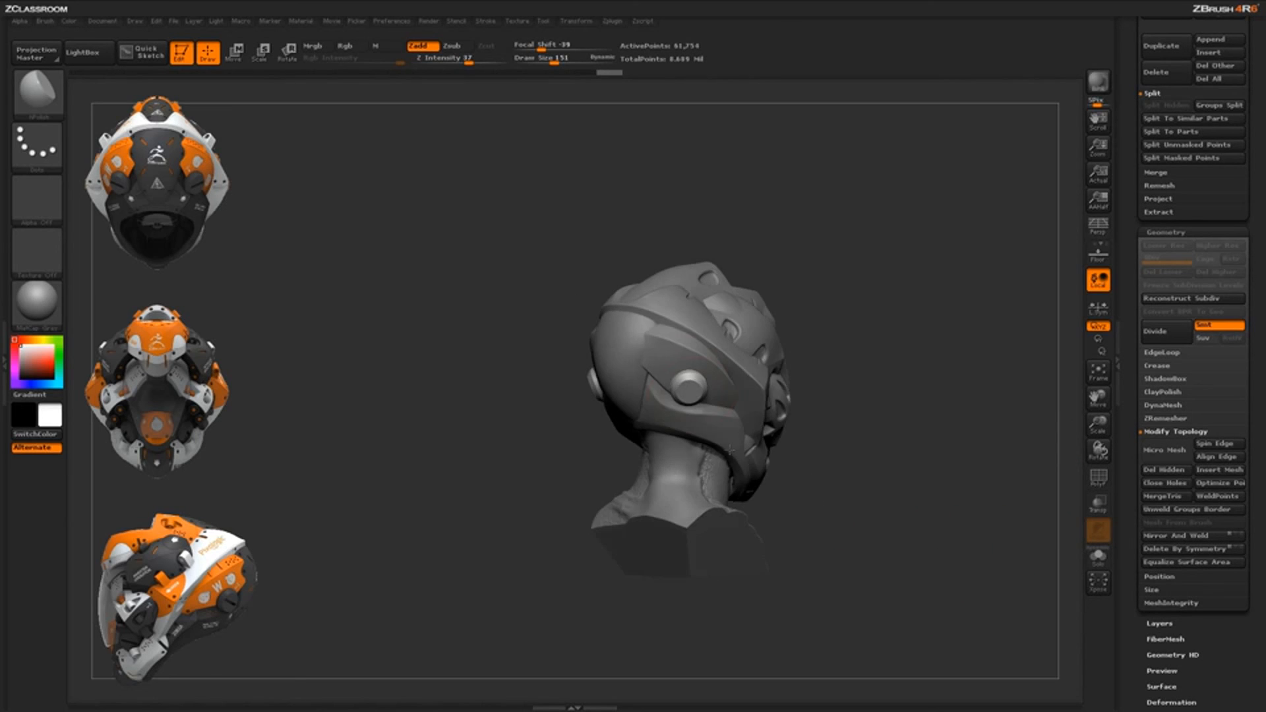
pyautogui.moveTo(847, 494); pyautogui.dragTo(650, 627)
pyautogui.press('p')
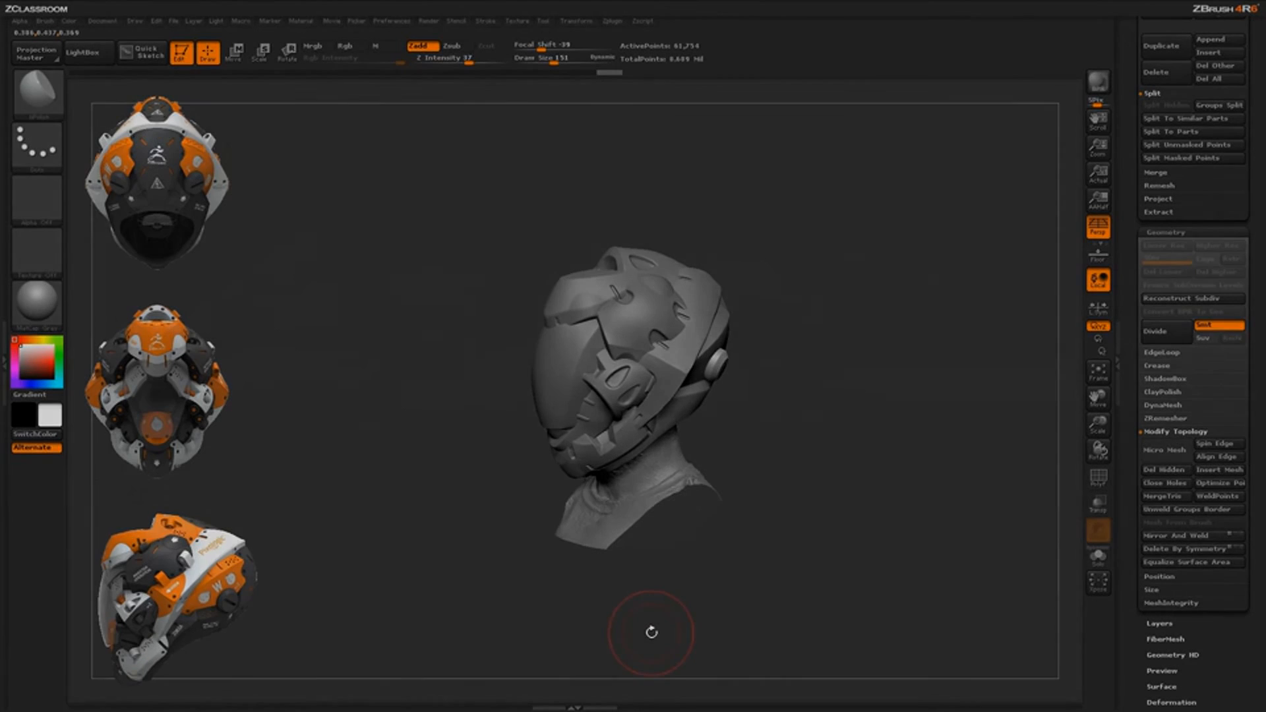